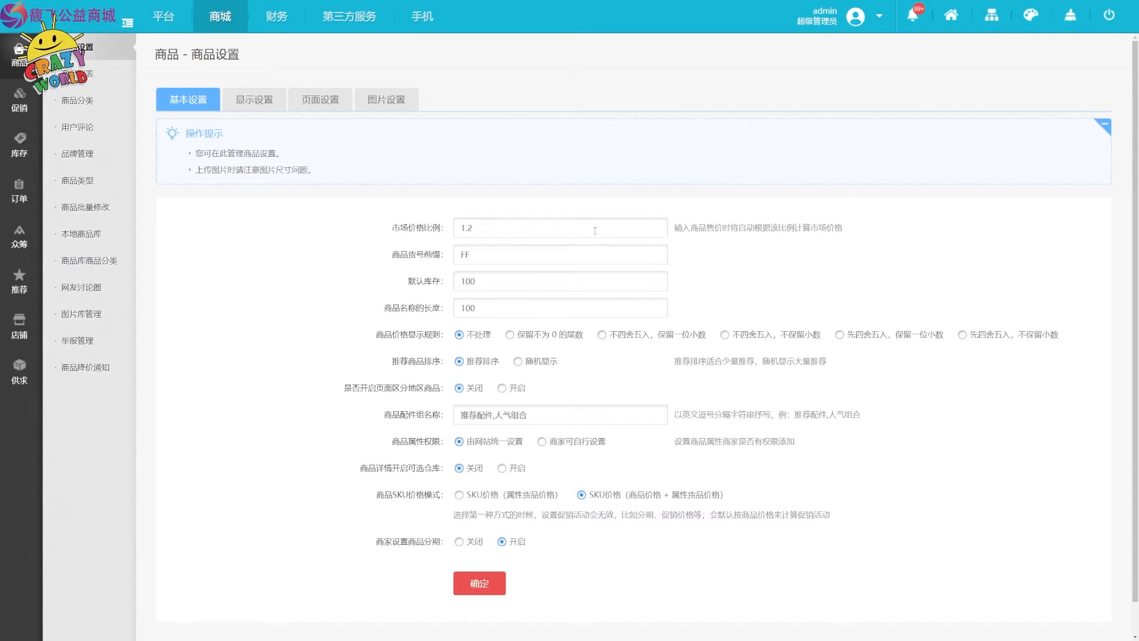
Step: Examine the basic product settings, from the market price ratio, item number prefix and default stock to the accessory group name
click(499, 220)
scroll(591, 304, down, 1)
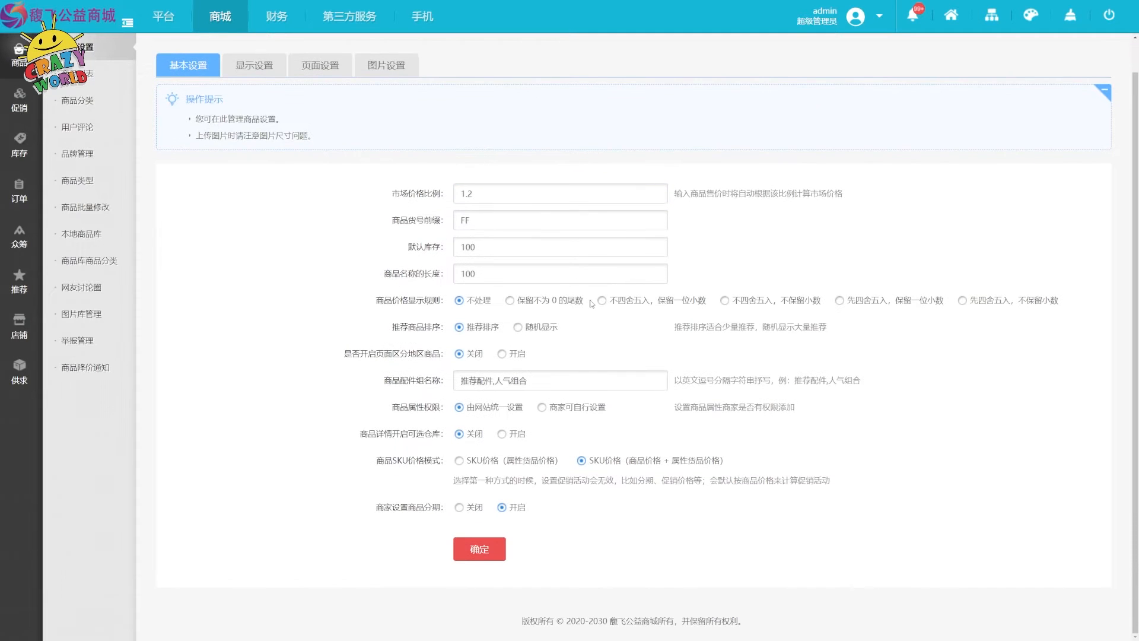
click(505, 216)
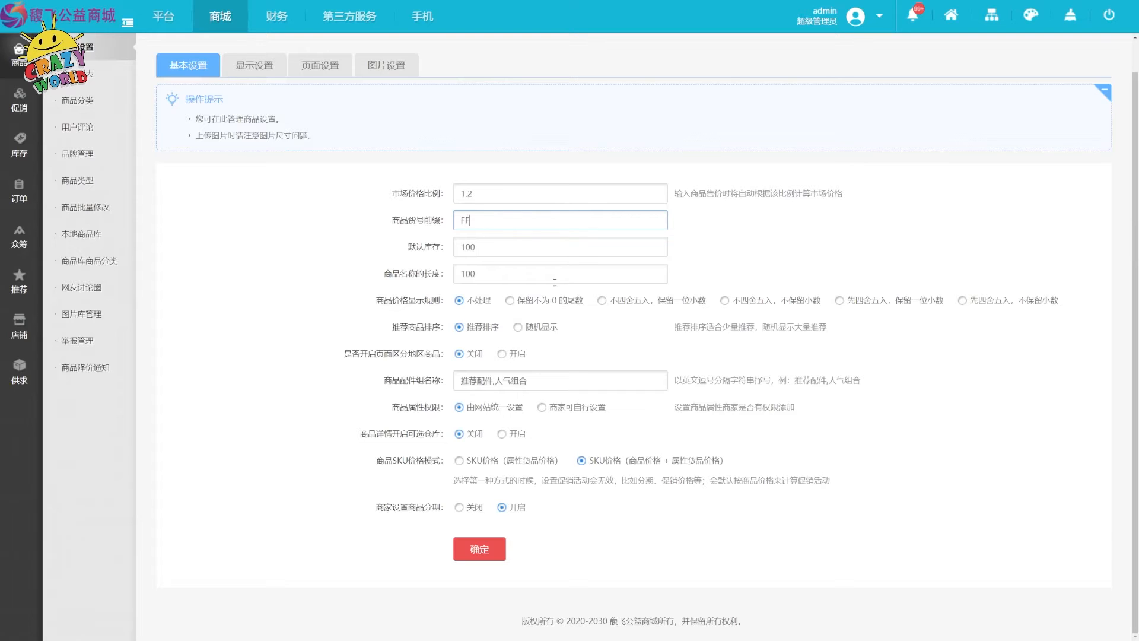
click(486, 248)
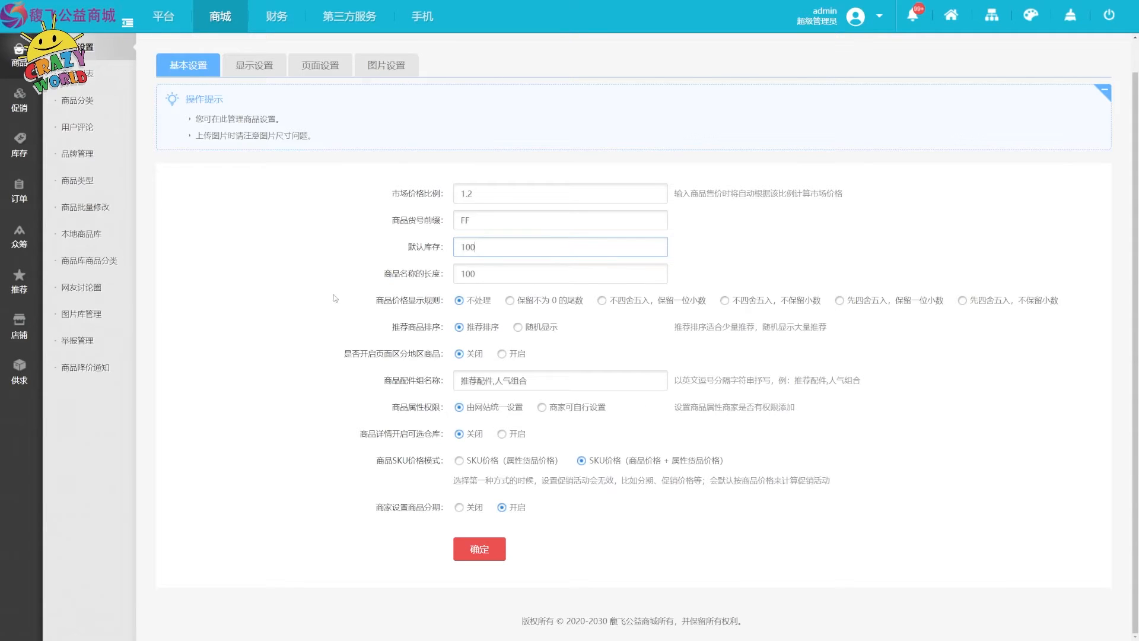
click(518, 275)
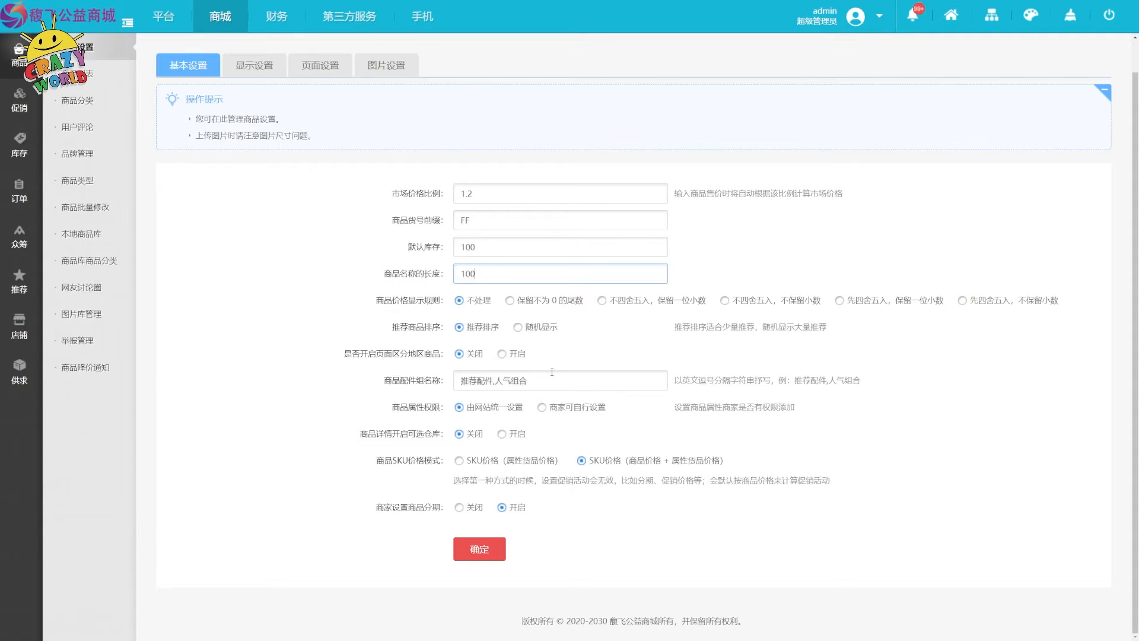
click(600, 382)
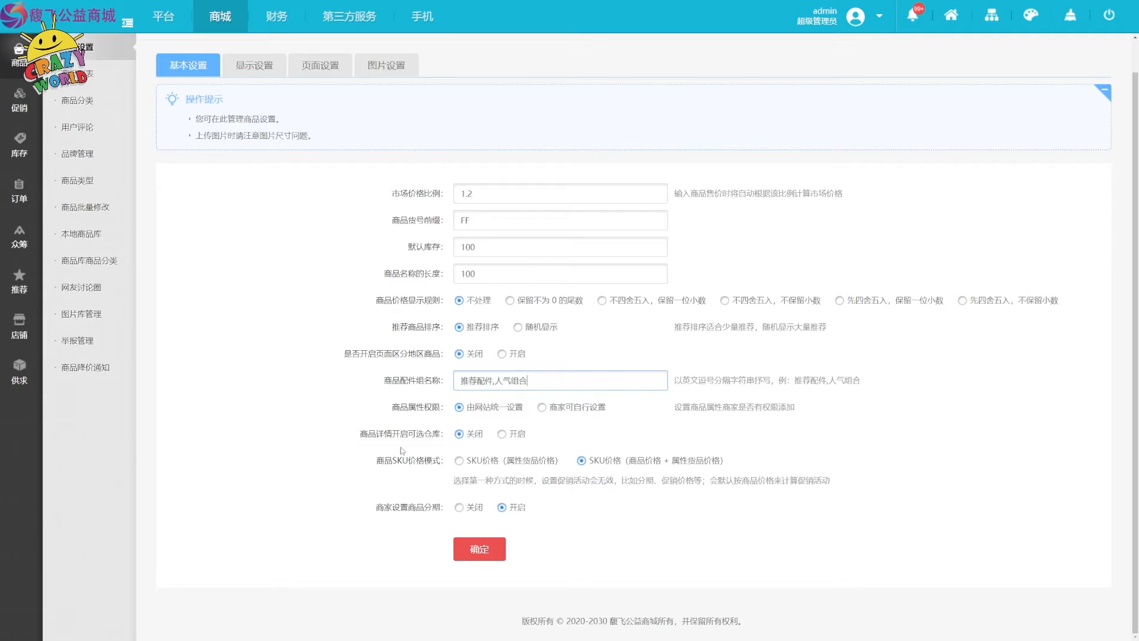
Step: Try the optional warehouse setting (商品详情开启可选仓库) as 开启 and back as 关闭, and try the SKU价格（属性货品价格） mode
click(501, 437)
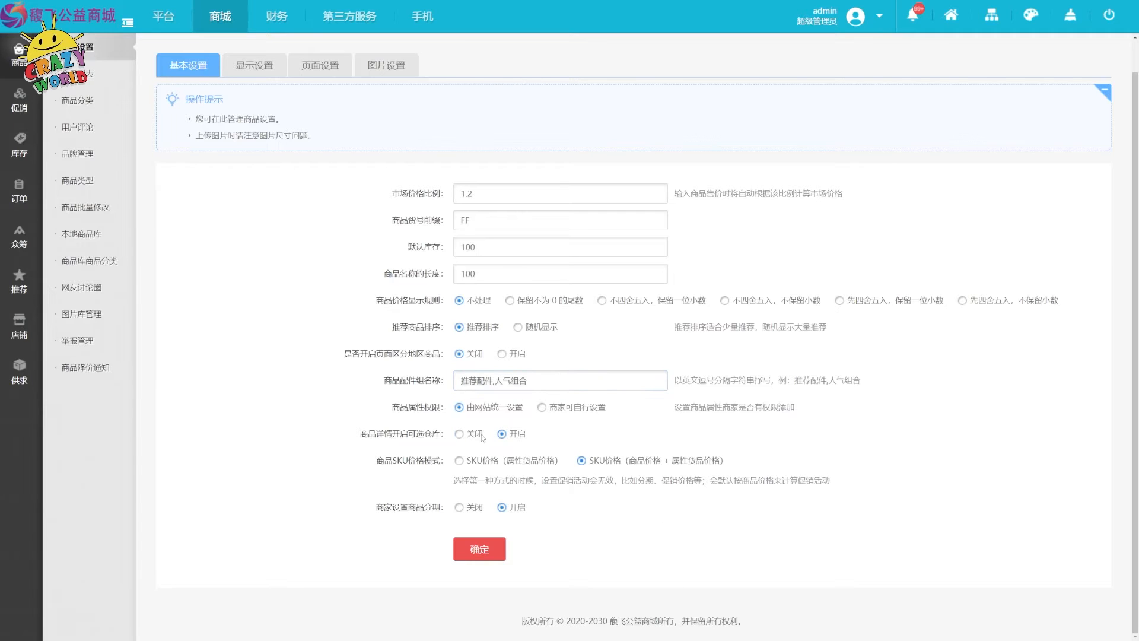
click(459, 437)
click(462, 465)
Step: Review the product display settings (显示设置) and the page settings (页面设置), including the hint for 属性关联的商品数量
click(274, 69)
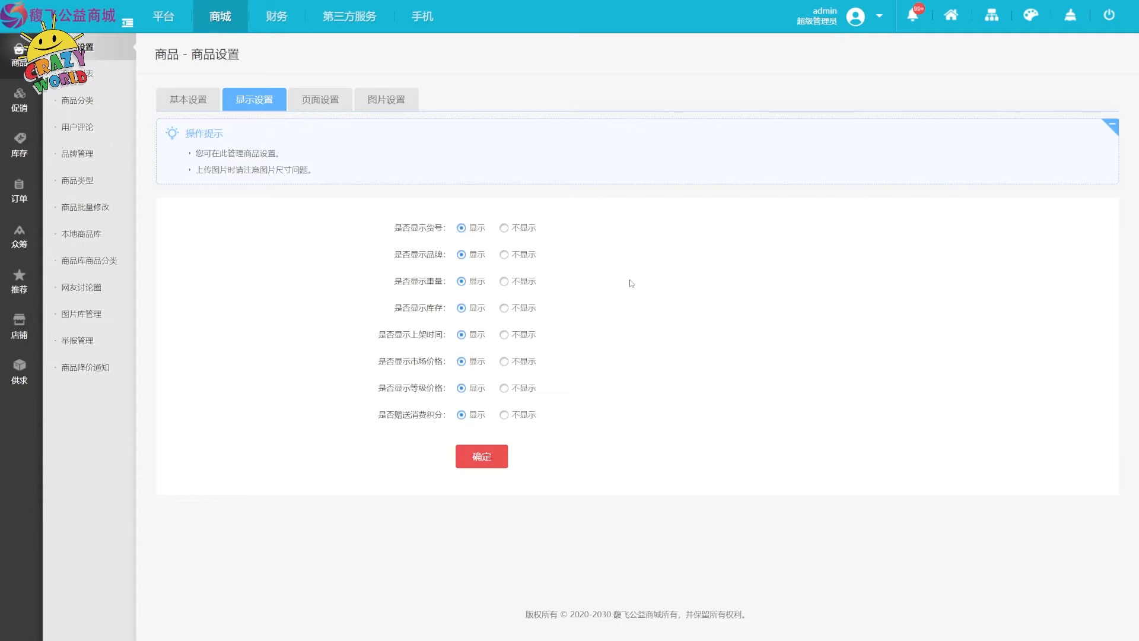
click(326, 109)
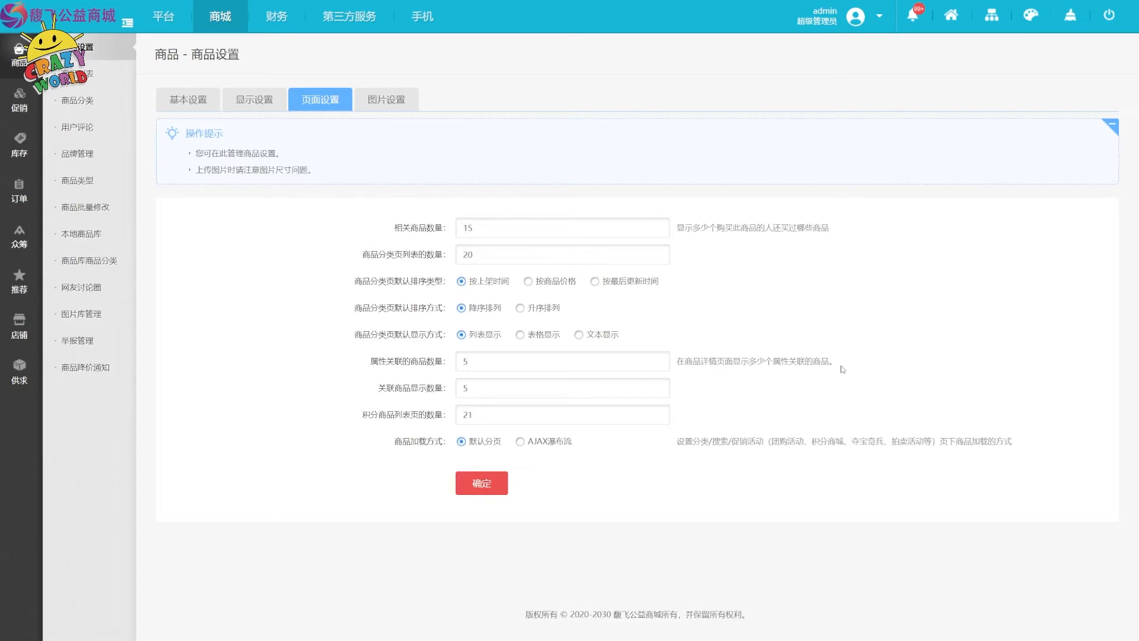
drag(831, 362, 677, 361)
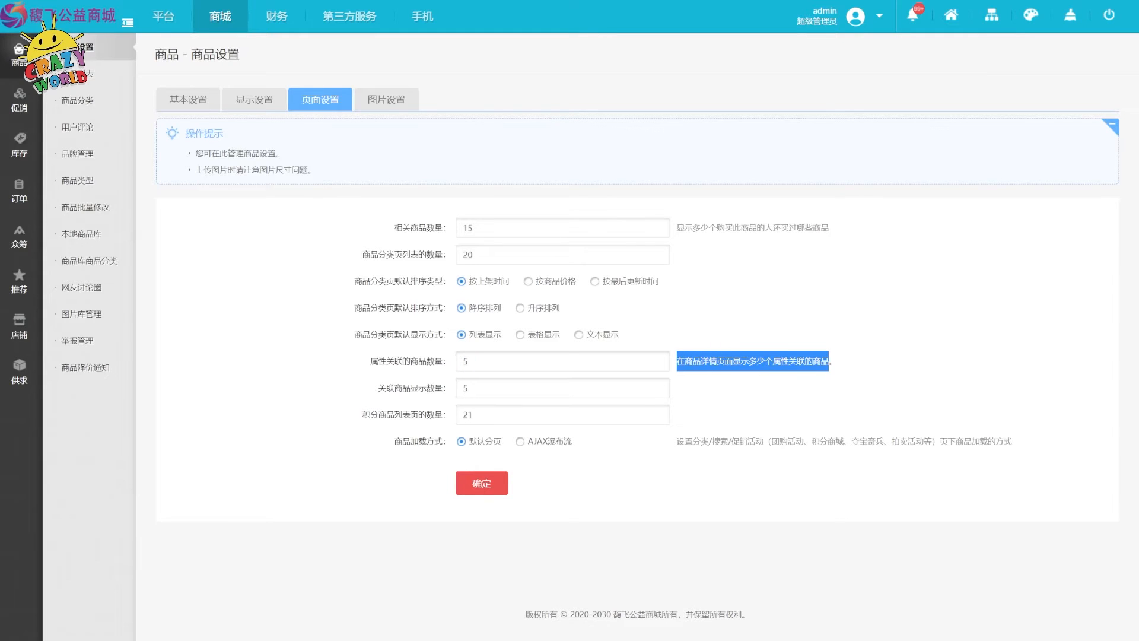
click(699, 446)
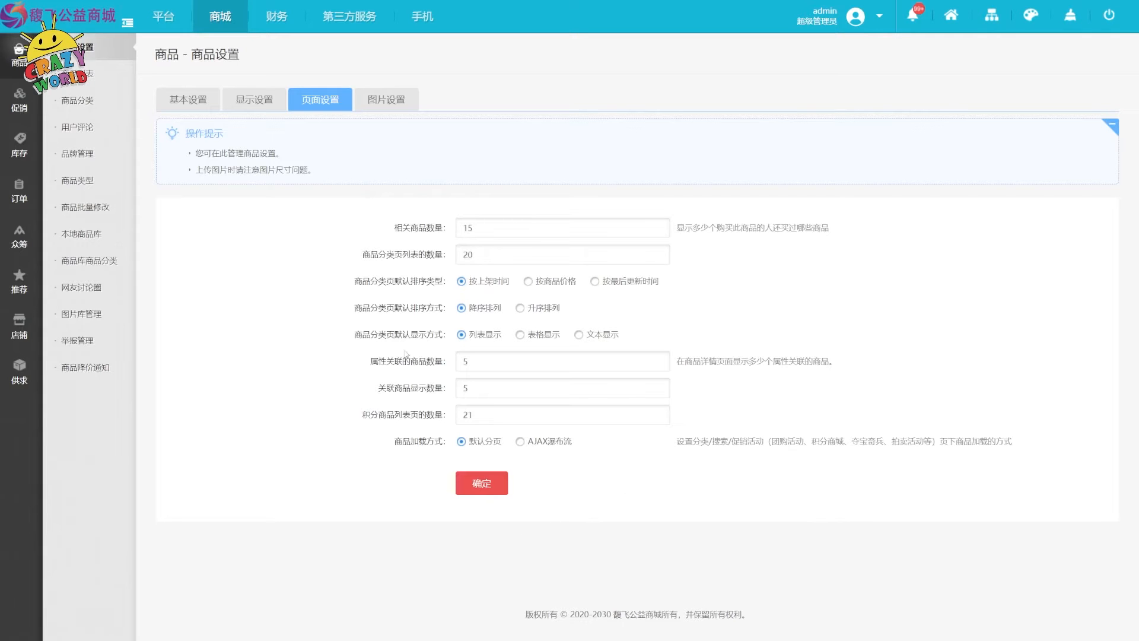
Step: Review the product image settings (图片设置), from the watermark file to the brand's default image
click(366, 111)
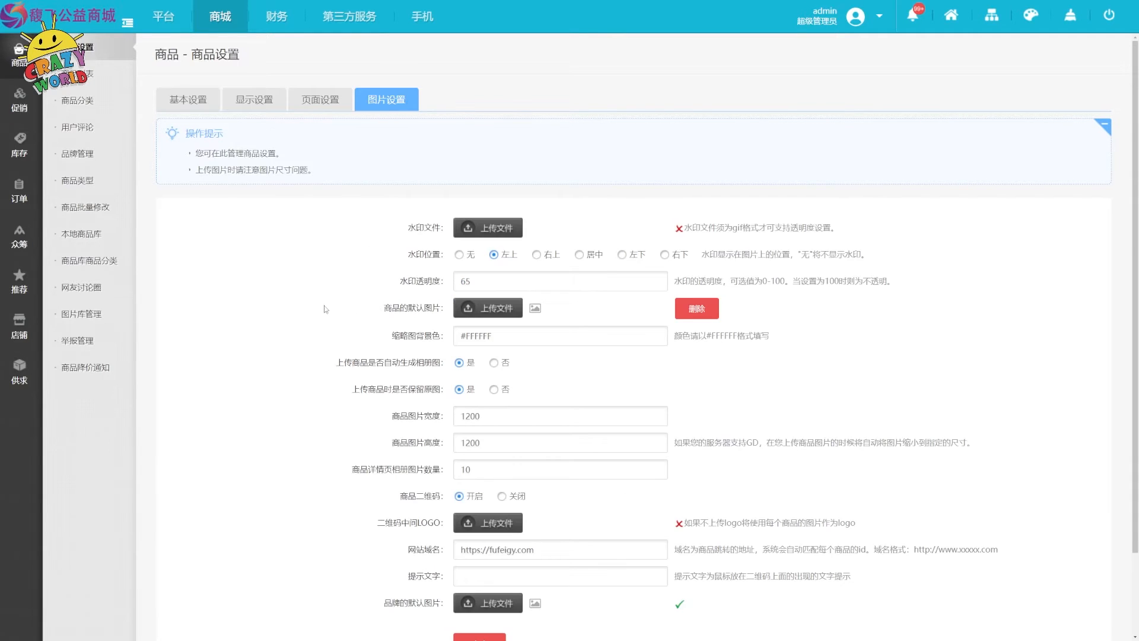
scroll(890, 279, down, 3)
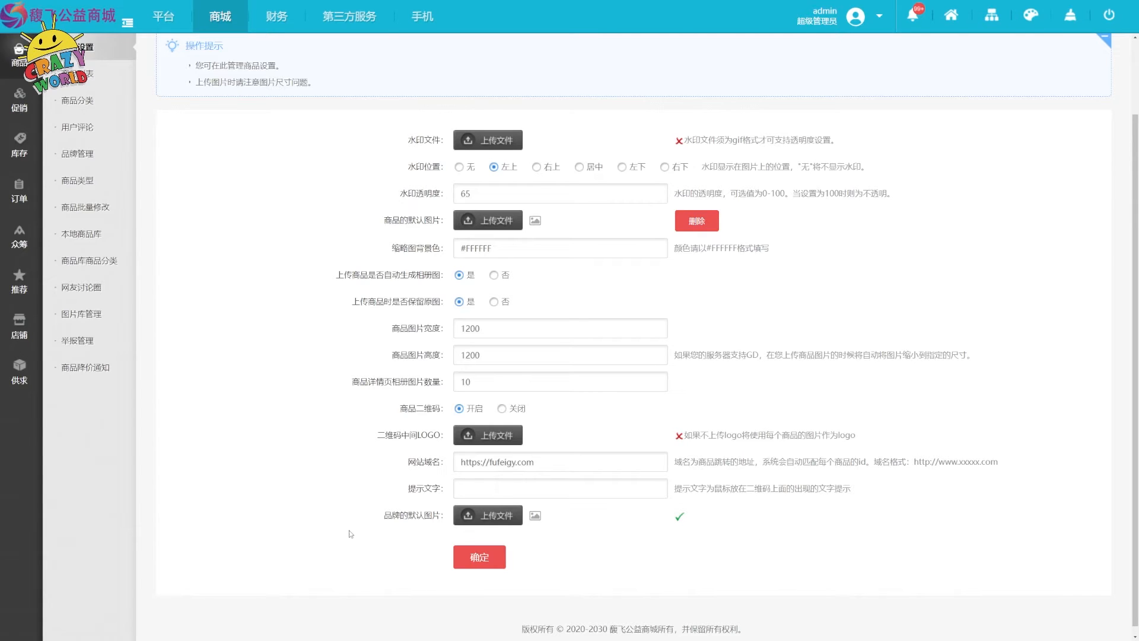
scroll(486, 279, up, 2)
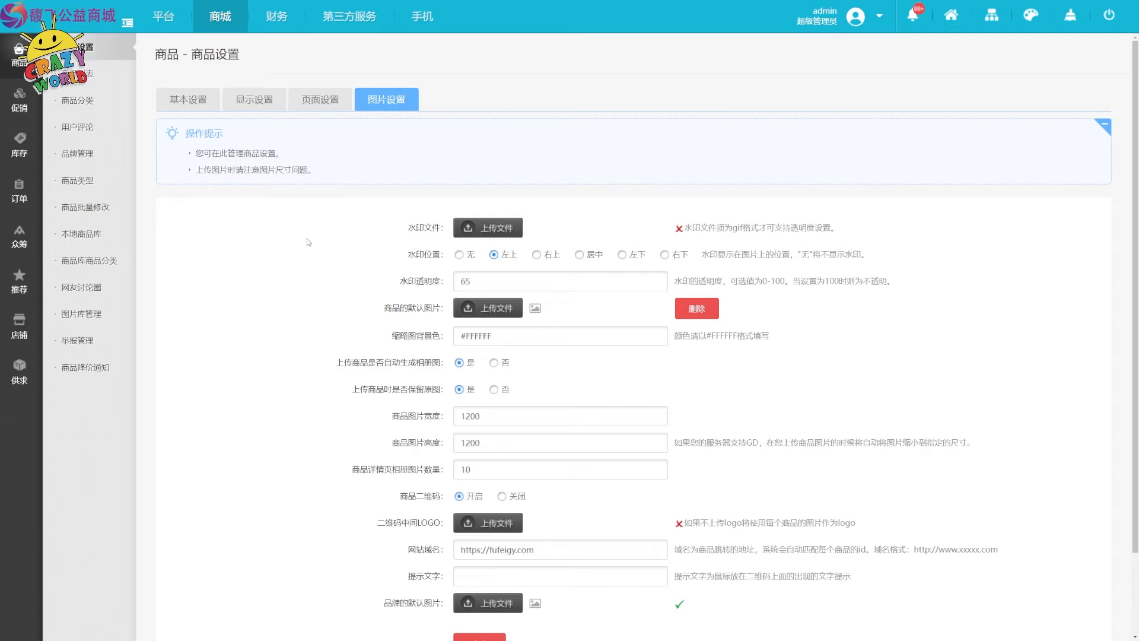
Step: Open the product list (商品列表) and look through the products of the stores (店铺)
click(77, 73)
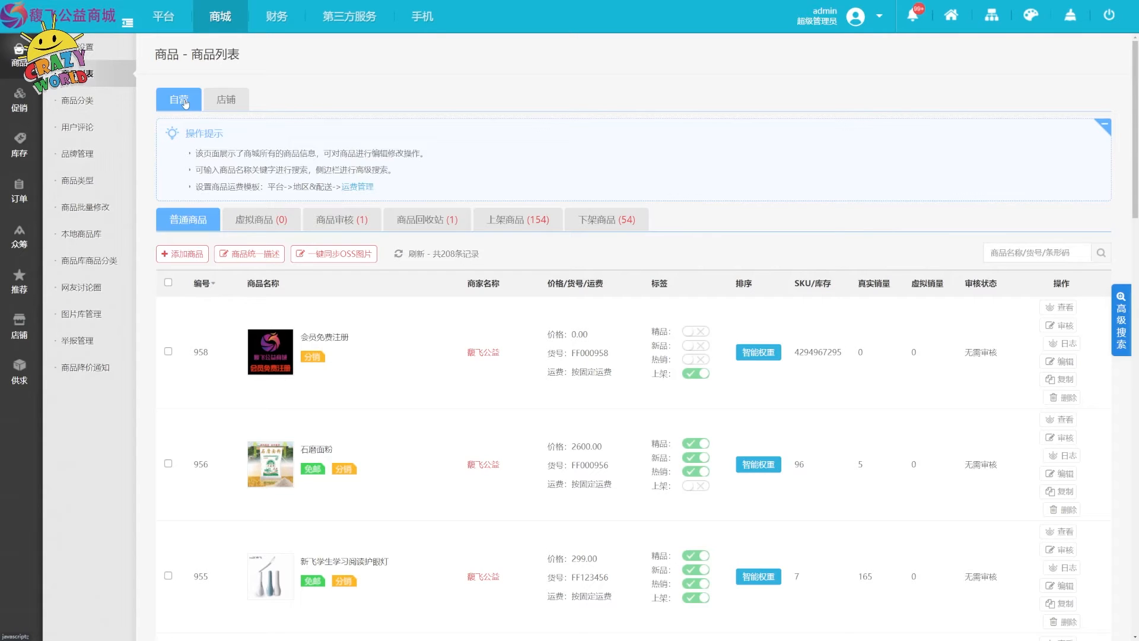
click(221, 105)
click(235, 106)
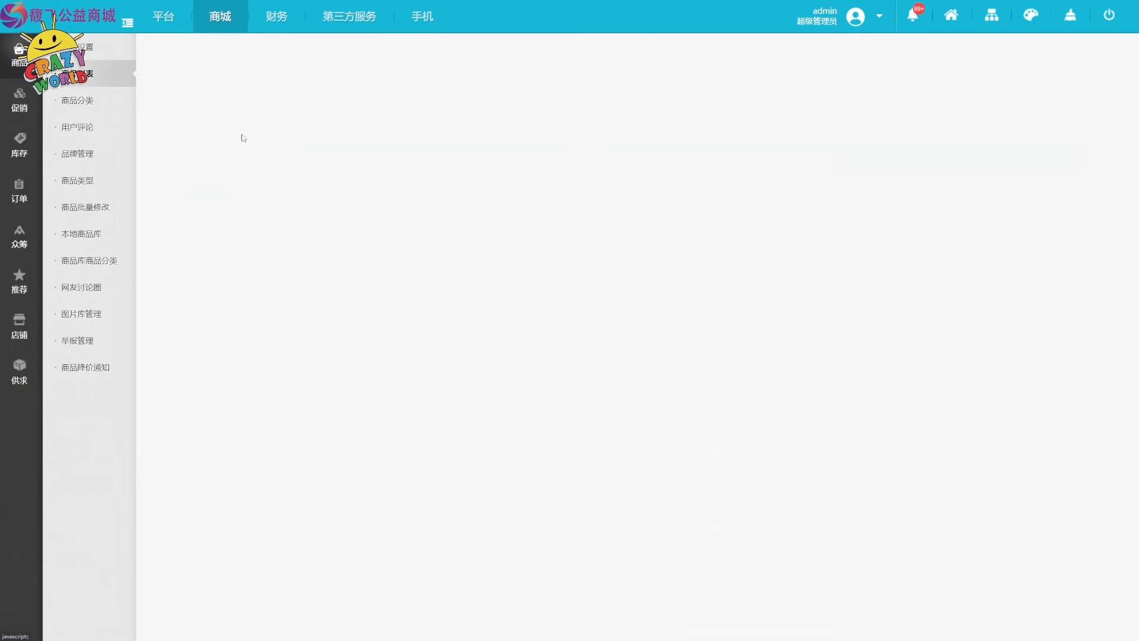
click(185, 108)
click(221, 102)
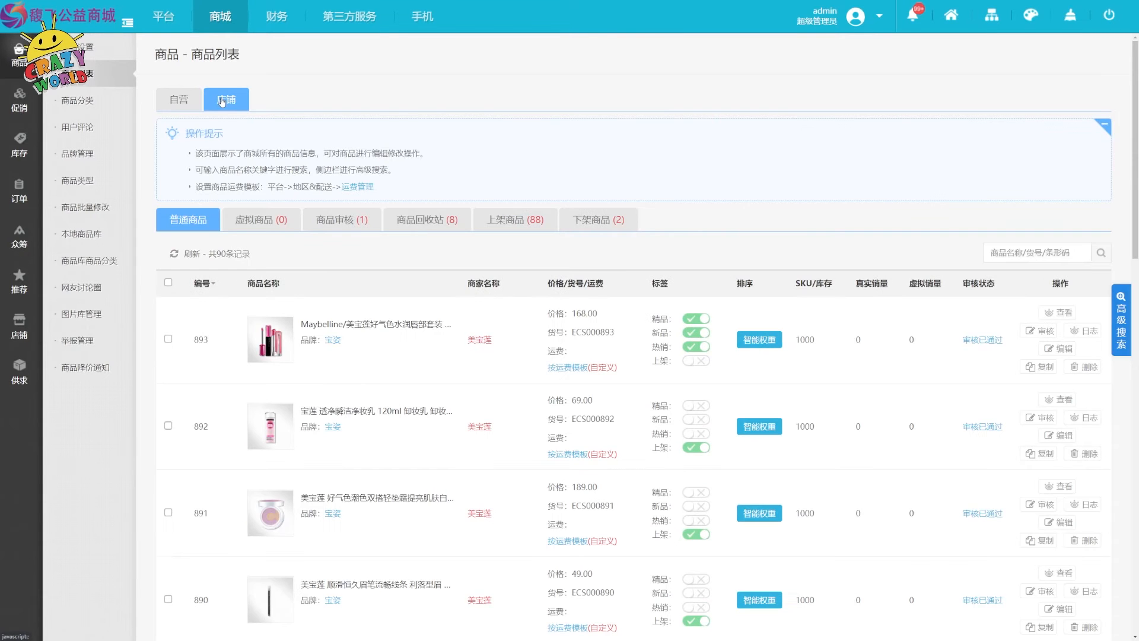
scroll(808, 333, down, 1)
scroll(808, 333, down, 3)
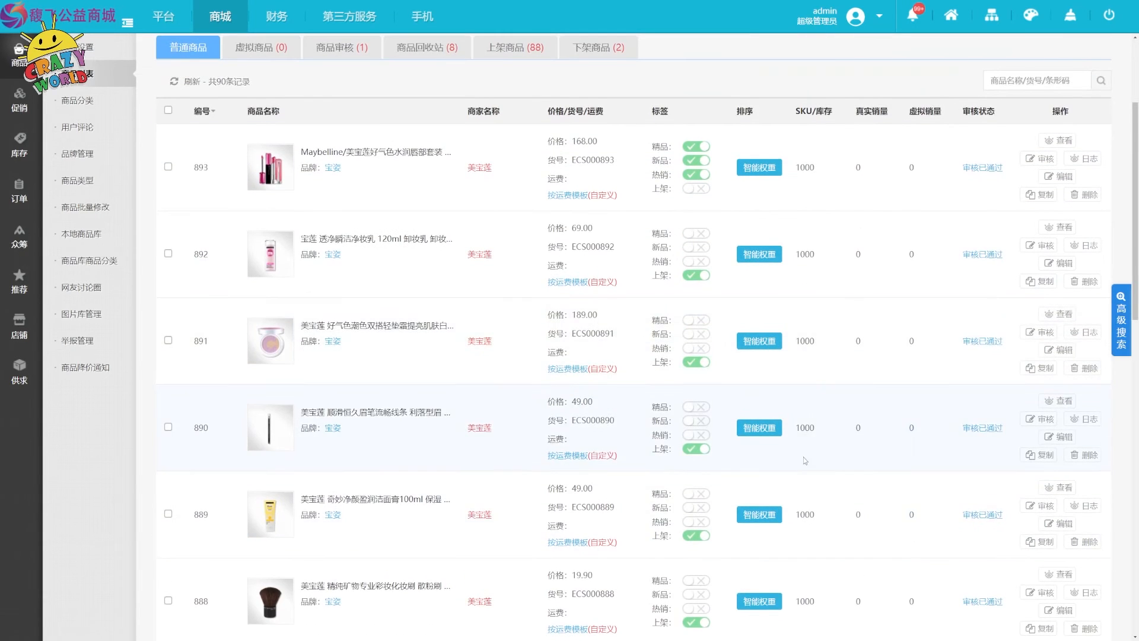
scroll(803, 457, down, 7)
scroll(828, 458, up, 10)
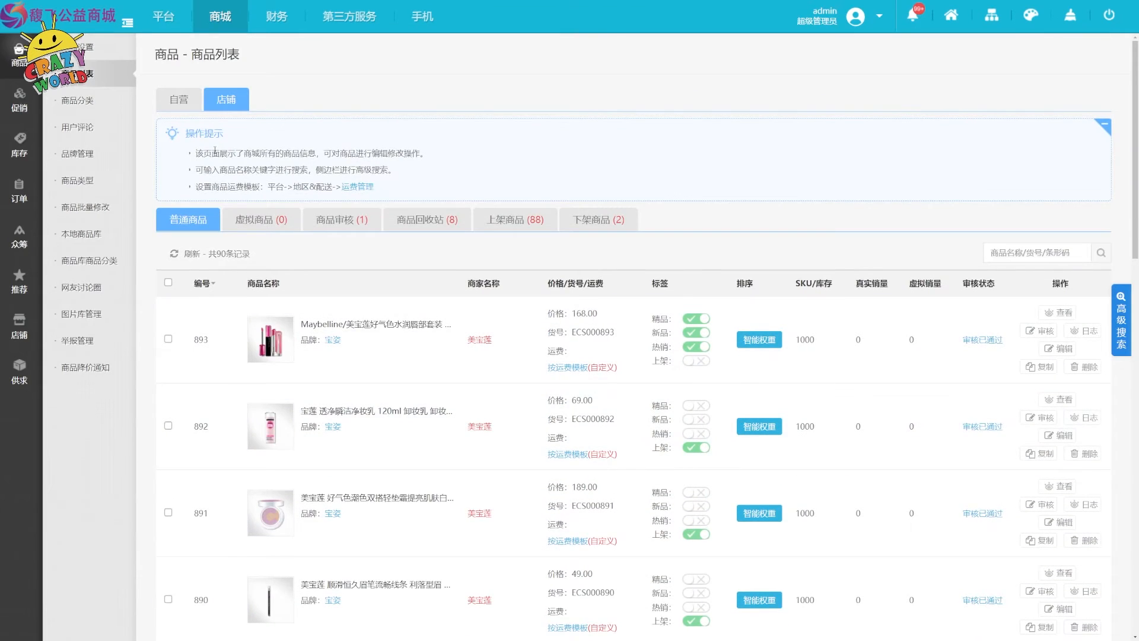
Step: View the self-operated products (自营), check the virtual products (虚拟商品), and return to the ordinary products (普通商品)
click(178, 99)
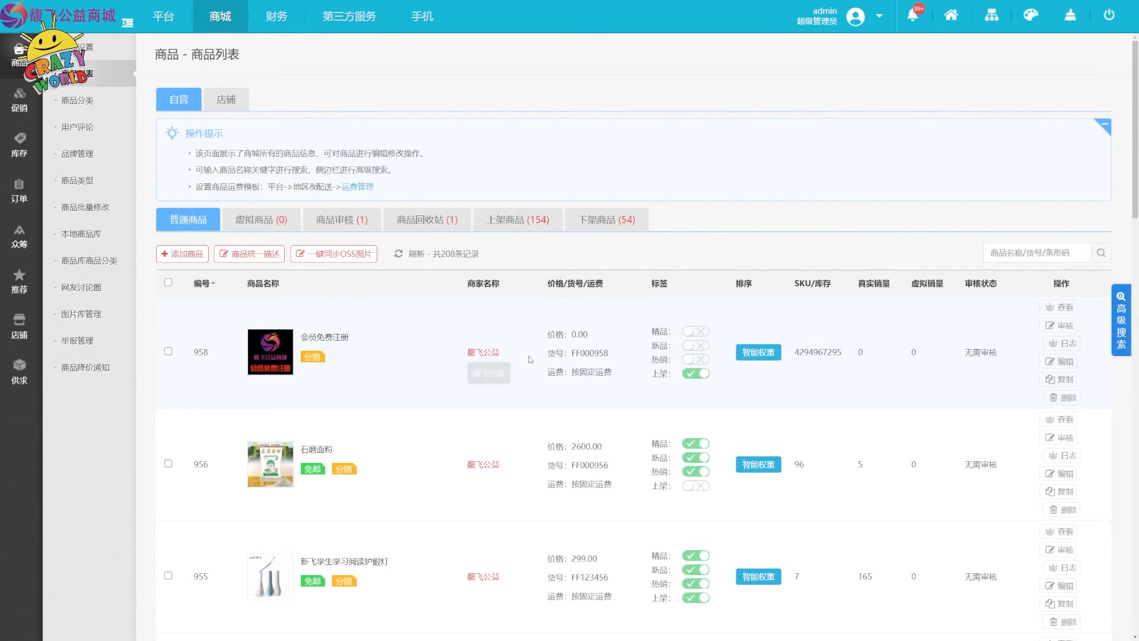
scroll(668, 368, down, 1)
scroll(668, 367, up, 2)
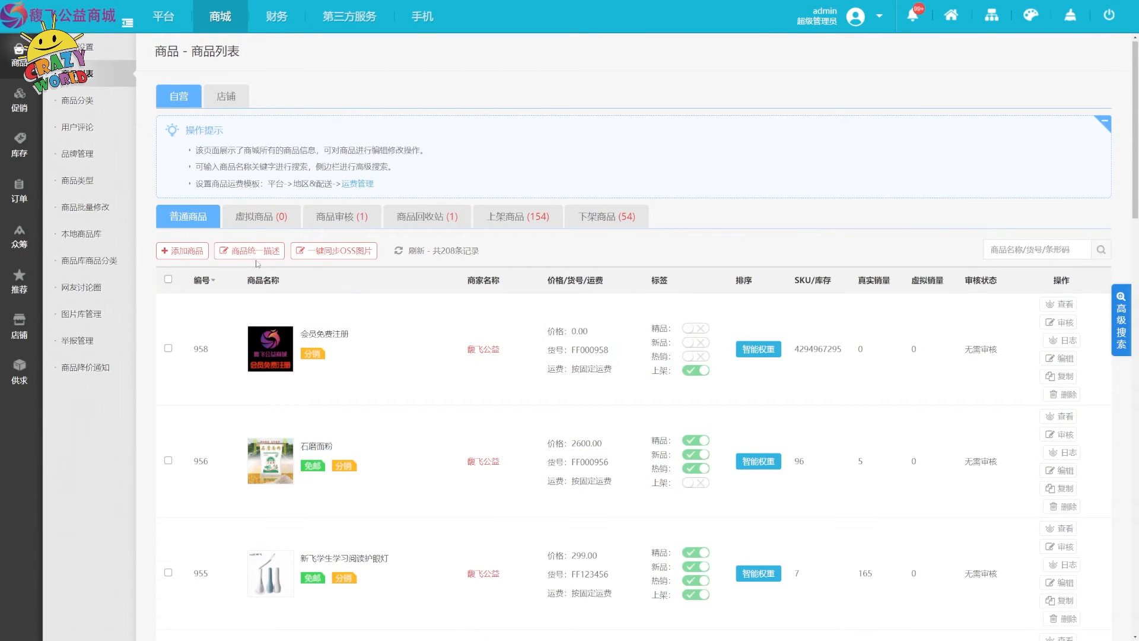
click(261, 217)
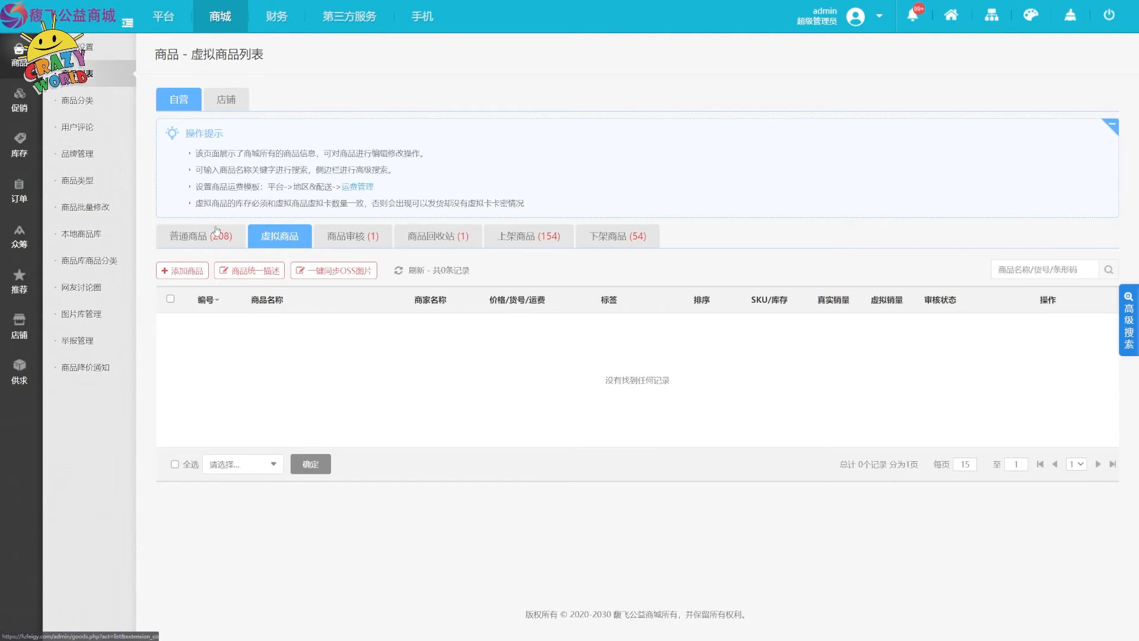
click(202, 243)
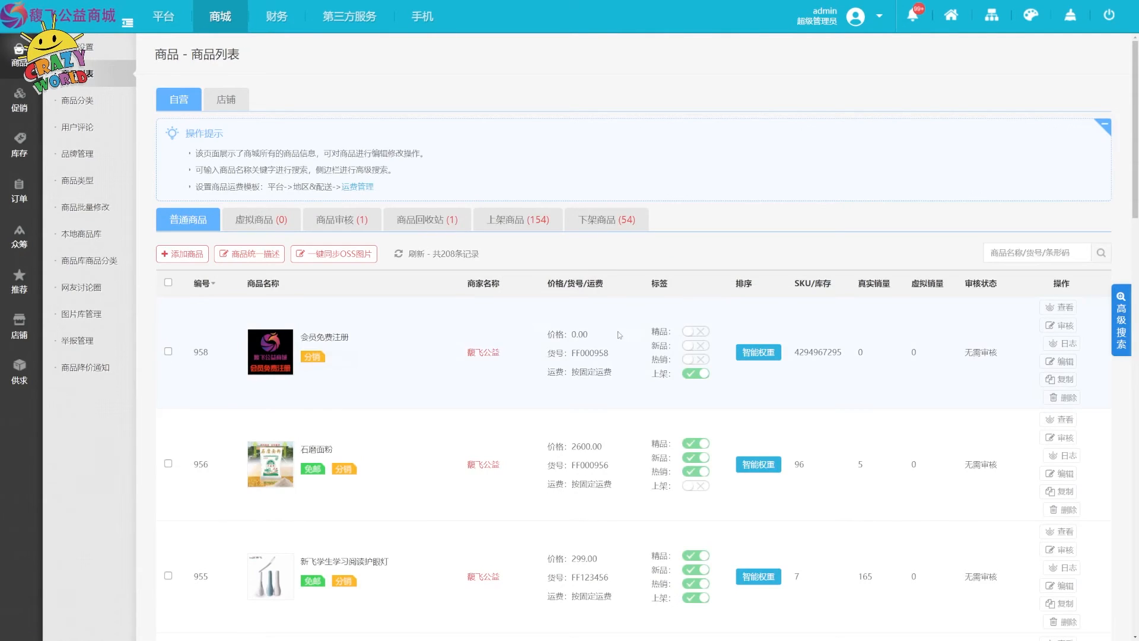
Step: Start adding a new product, view the warehouse mode (仓库模式), choose the default mode (默认模式) and look through the product categories
click(183, 254)
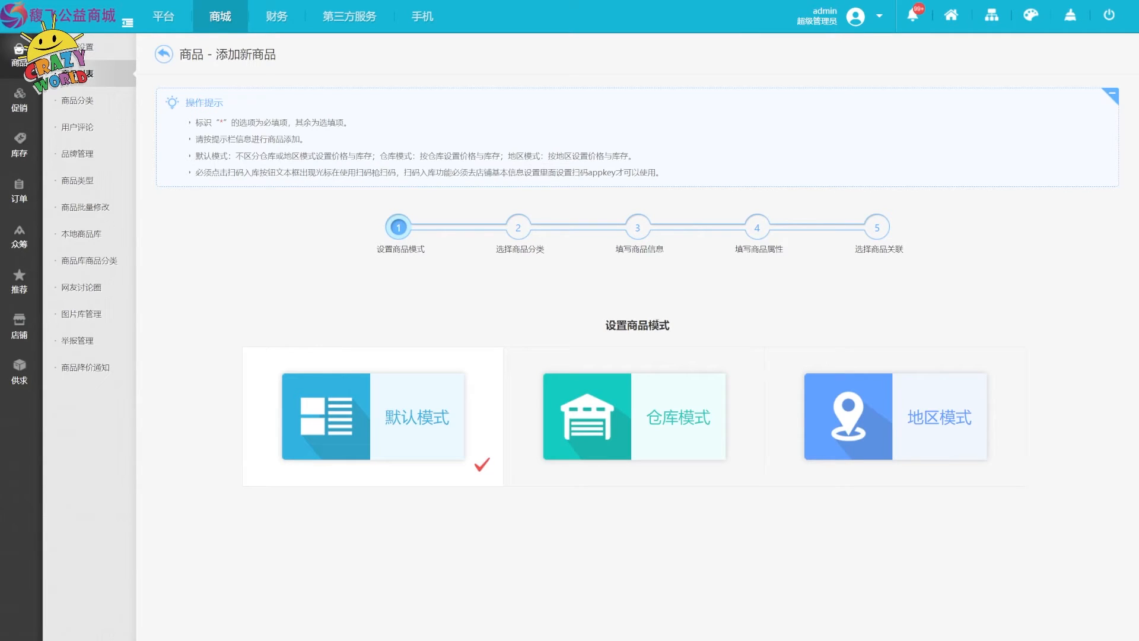
click(634, 435)
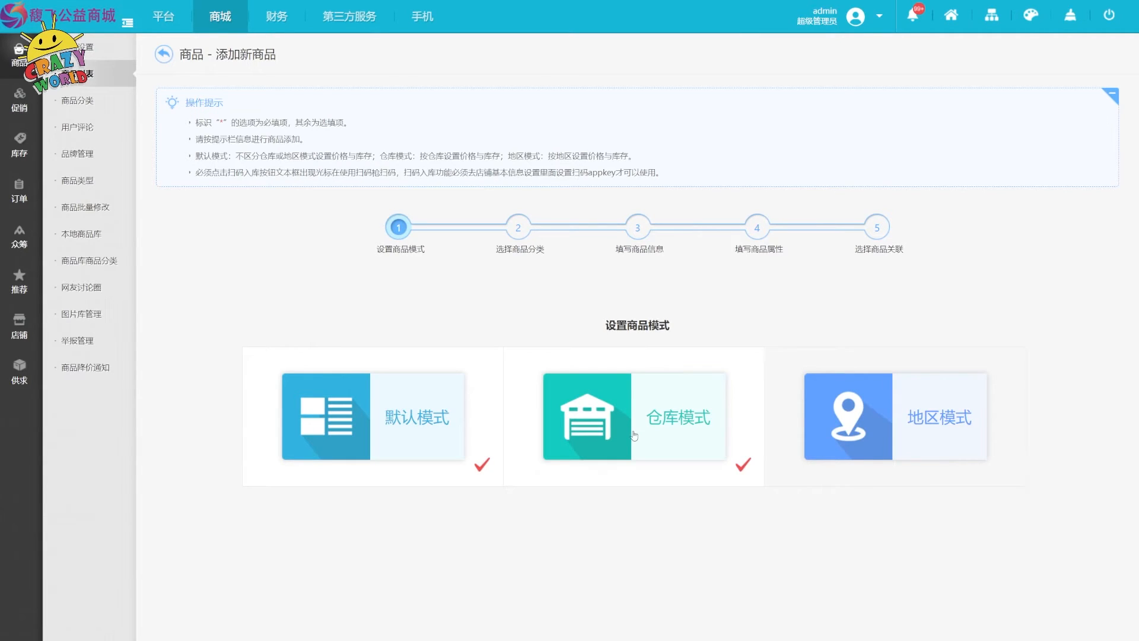
click(593, 446)
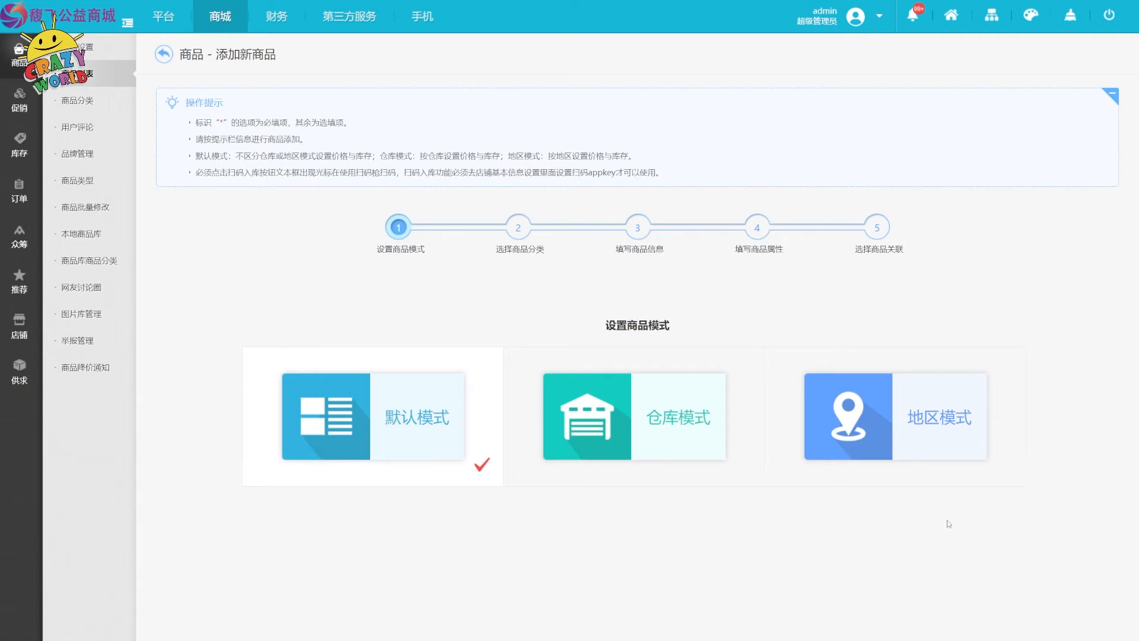
click(399, 420)
scroll(412, 380, down, 2)
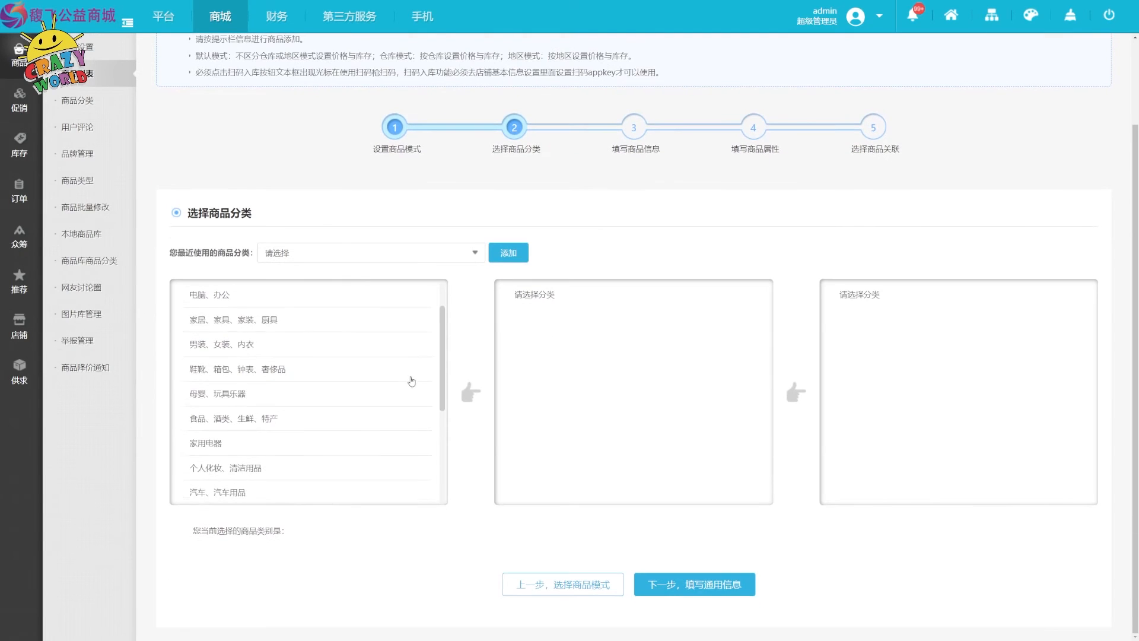
scroll(359, 496, down, 1)
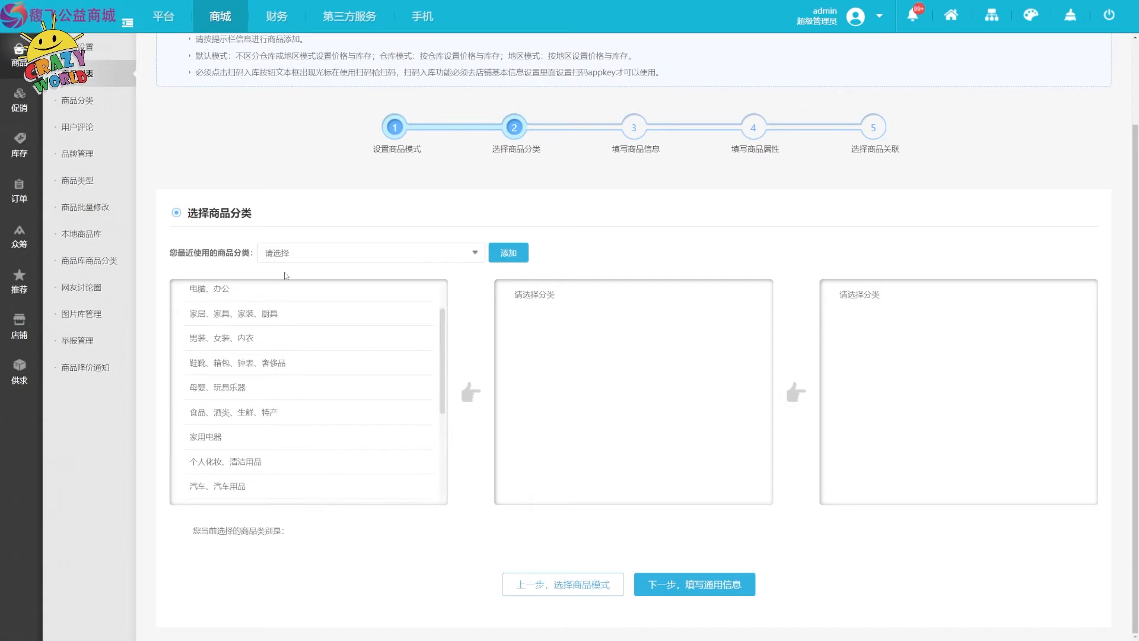
scroll(291, 229, up, 1)
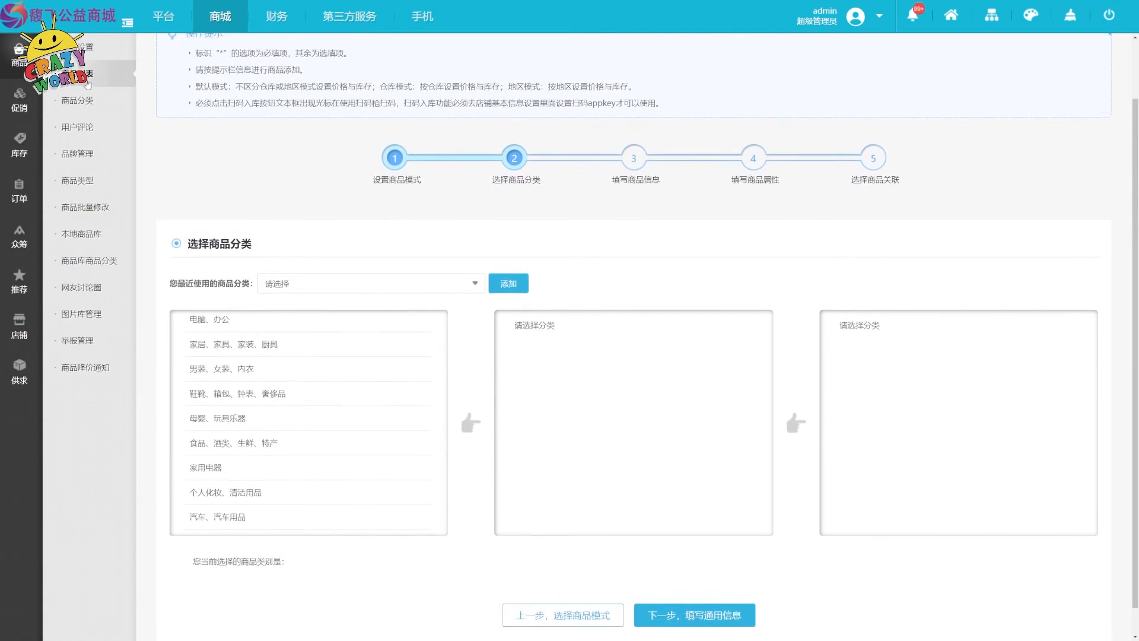
Step: Open the product 会员免费注册 from the product list for editing, review its general information, and return to the list
click(87, 83)
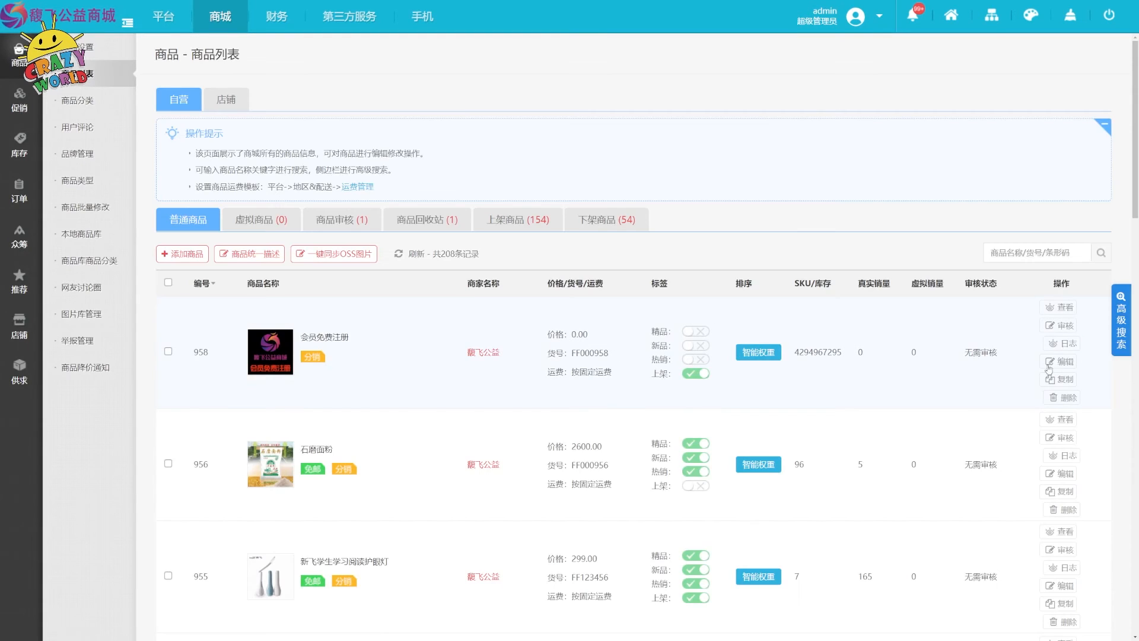
click(1060, 361)
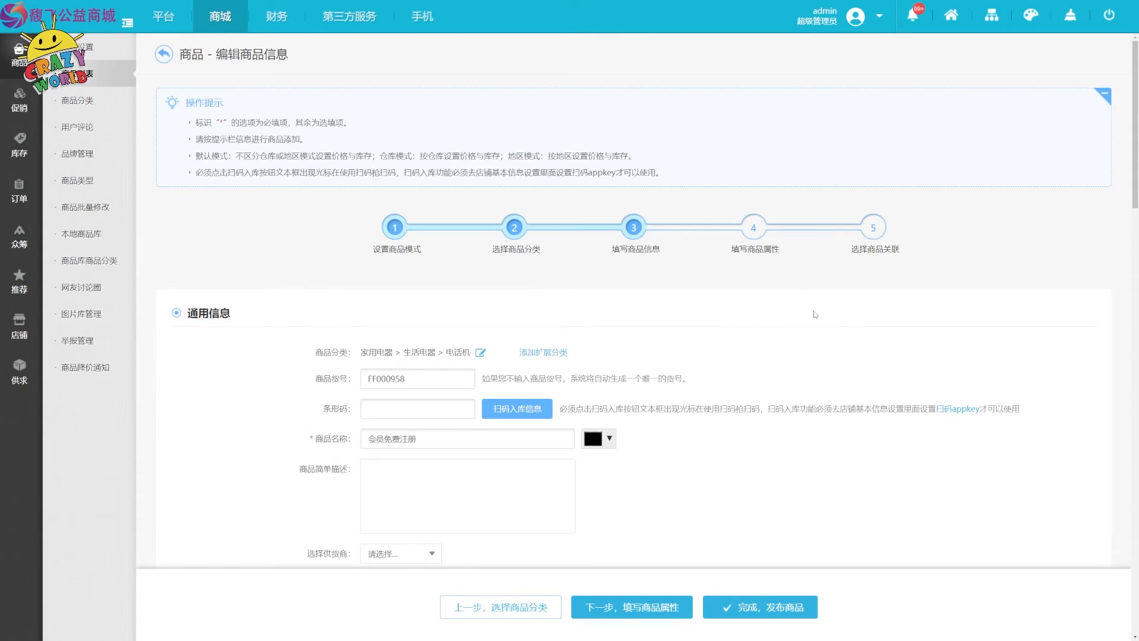
scroll(703, 342, down, 2)
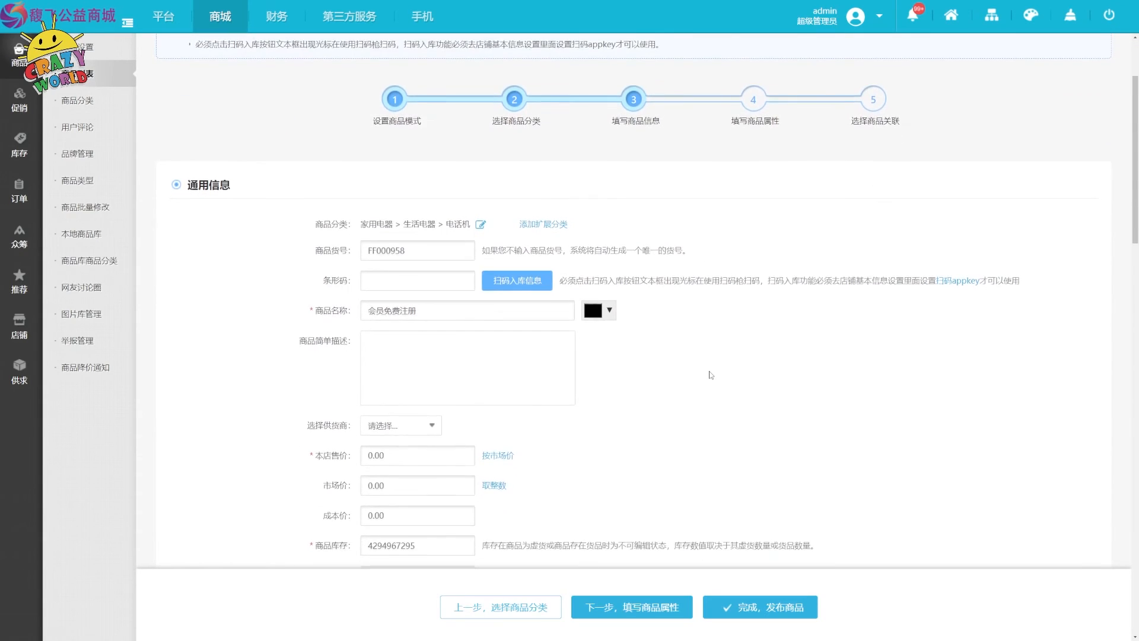
scroll(710, 375, down, 2)
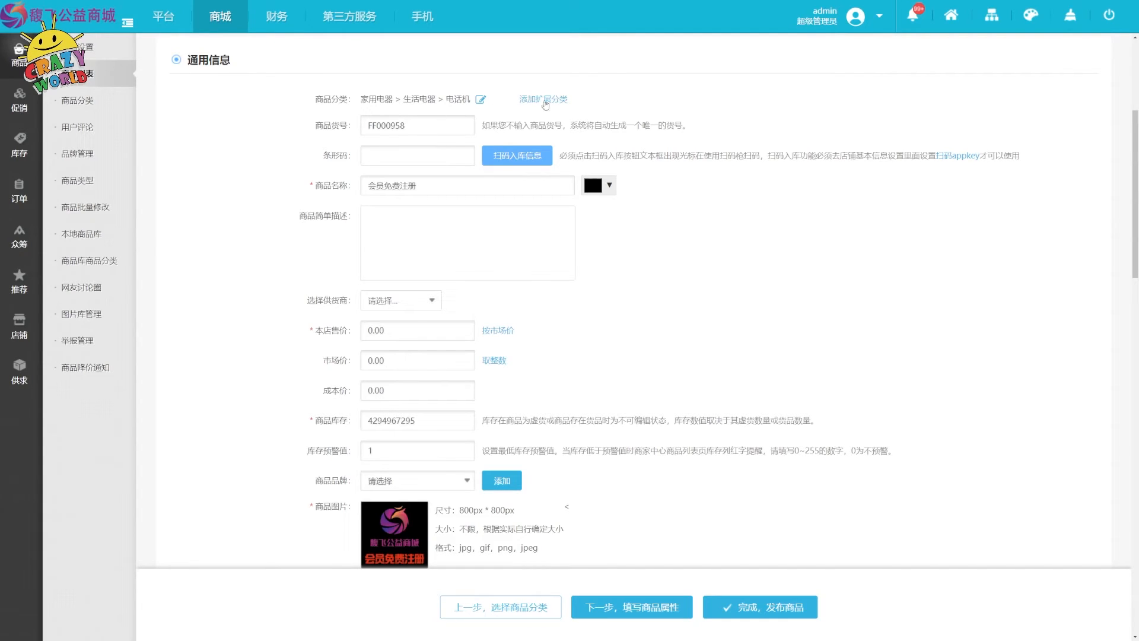
click(380, 156)
click(261, 357)
scroll(245, 421, down, 1)
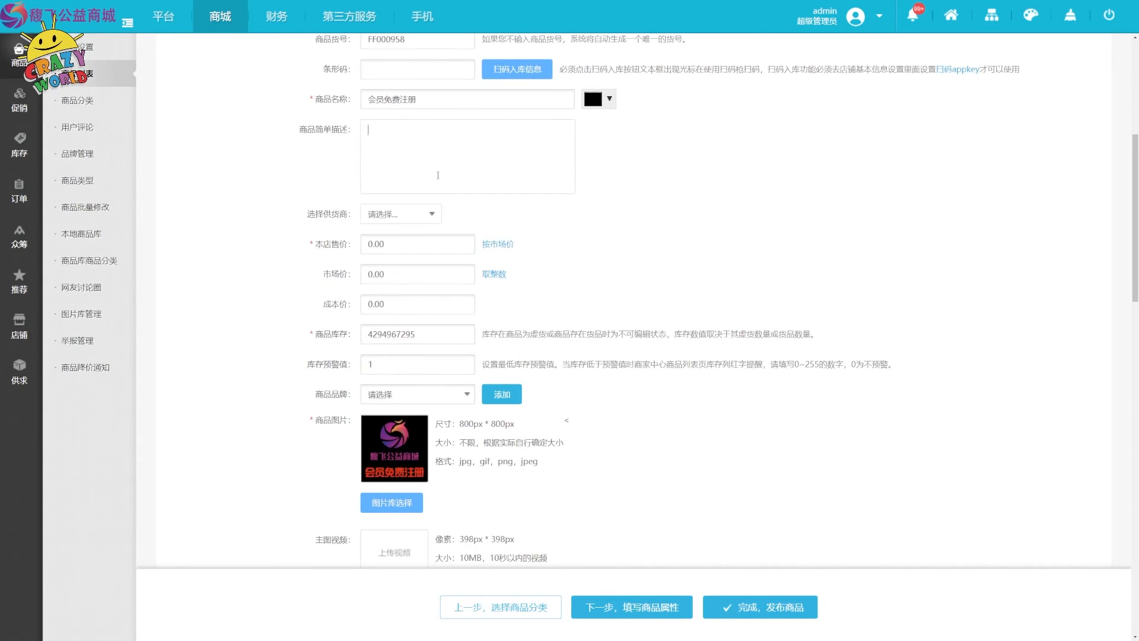
scroll(621, 285, up, 5)
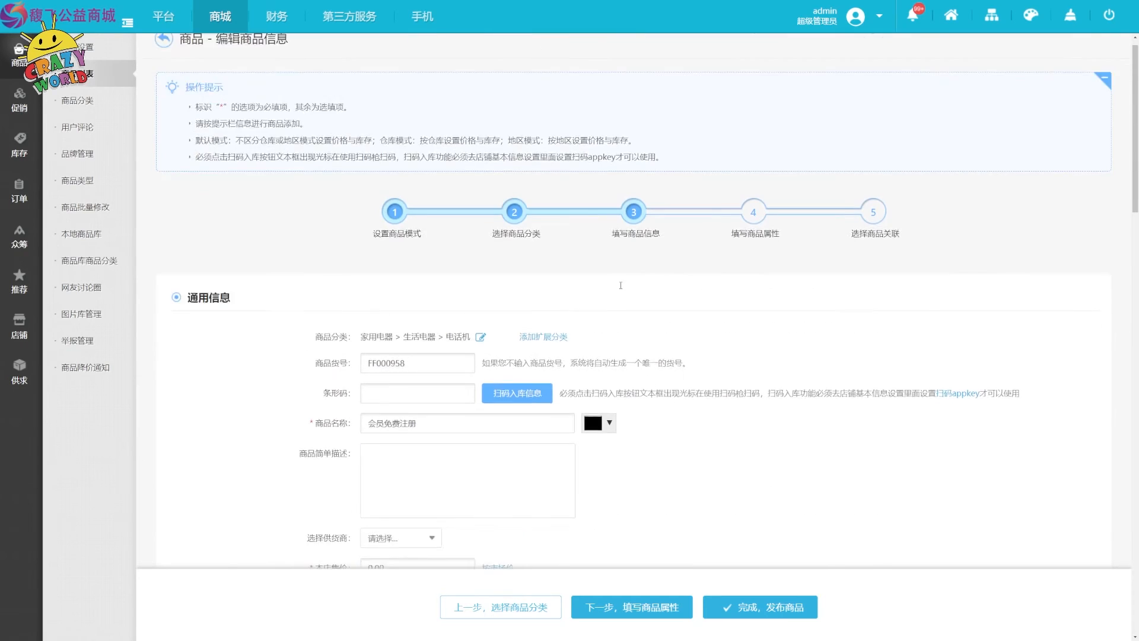
click(88, 74)
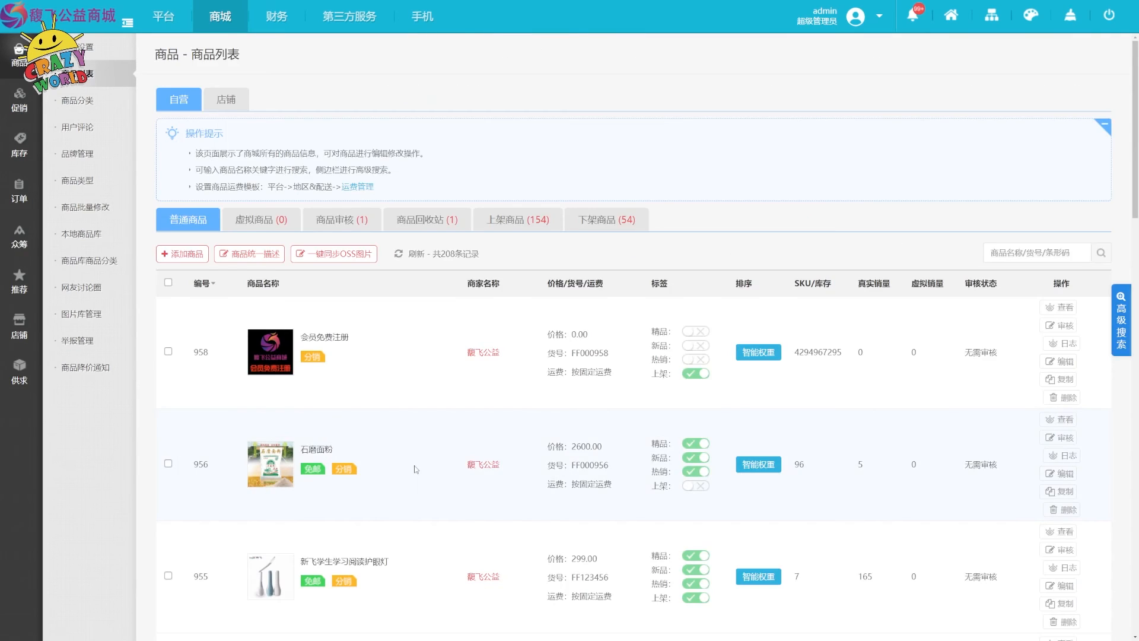
Step: Open the product 石磨面粉 from the product list for editing and set its market price (市场价) to 3120
scroll(415, 469, down, 2)
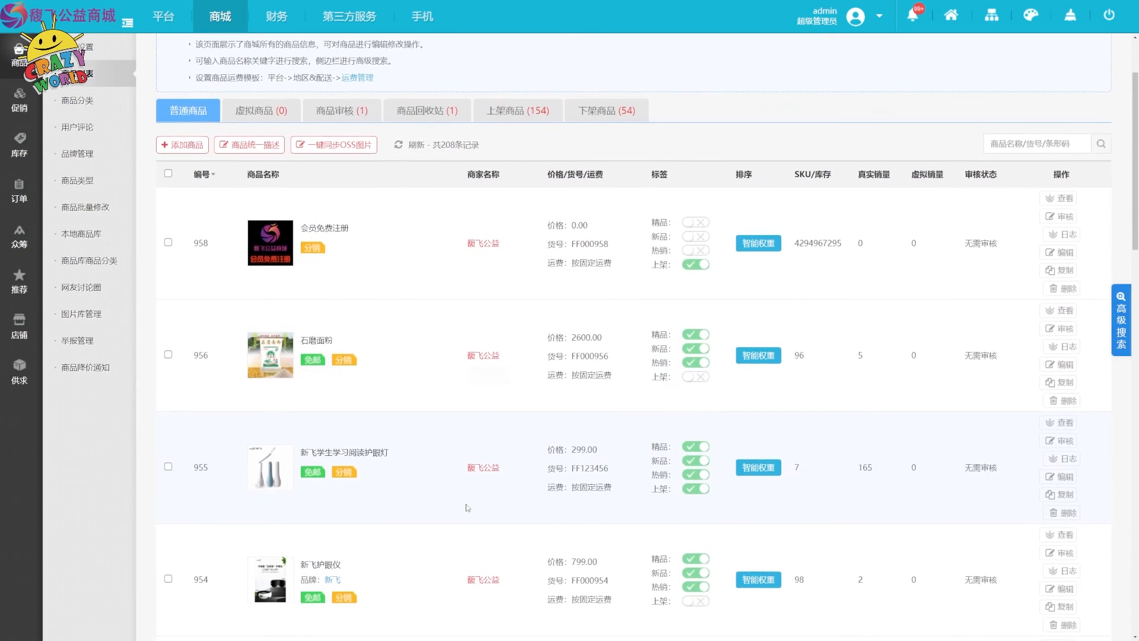
click(1062, 362)
scroll(275, 353, down, 6)
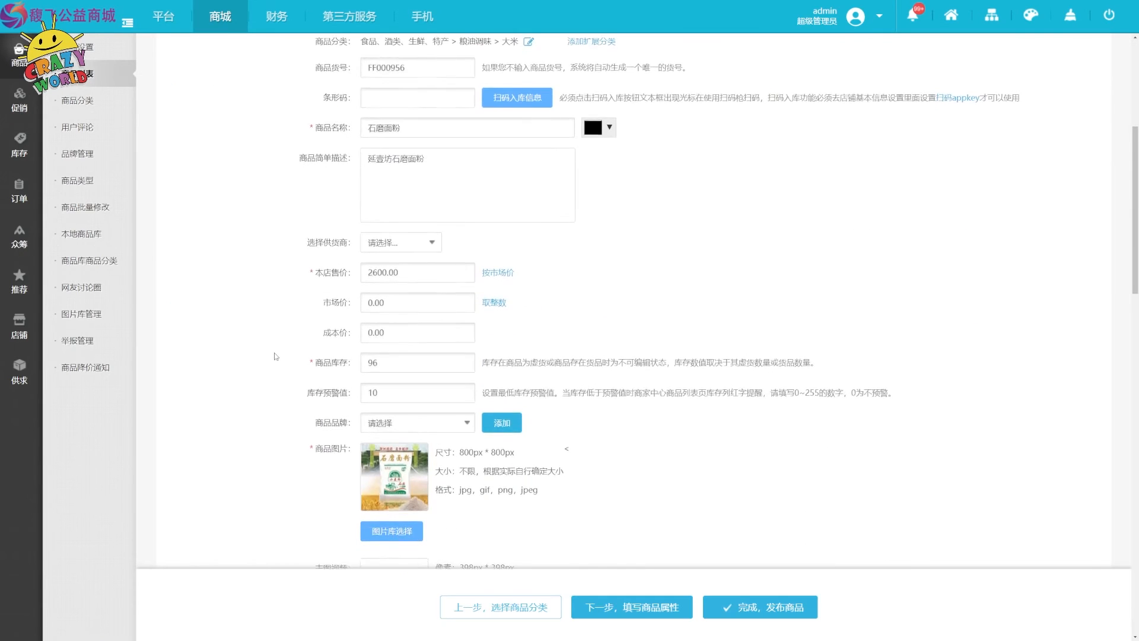
scroll(239, 375, down, 2)
scroll(228, 311, up, 1)
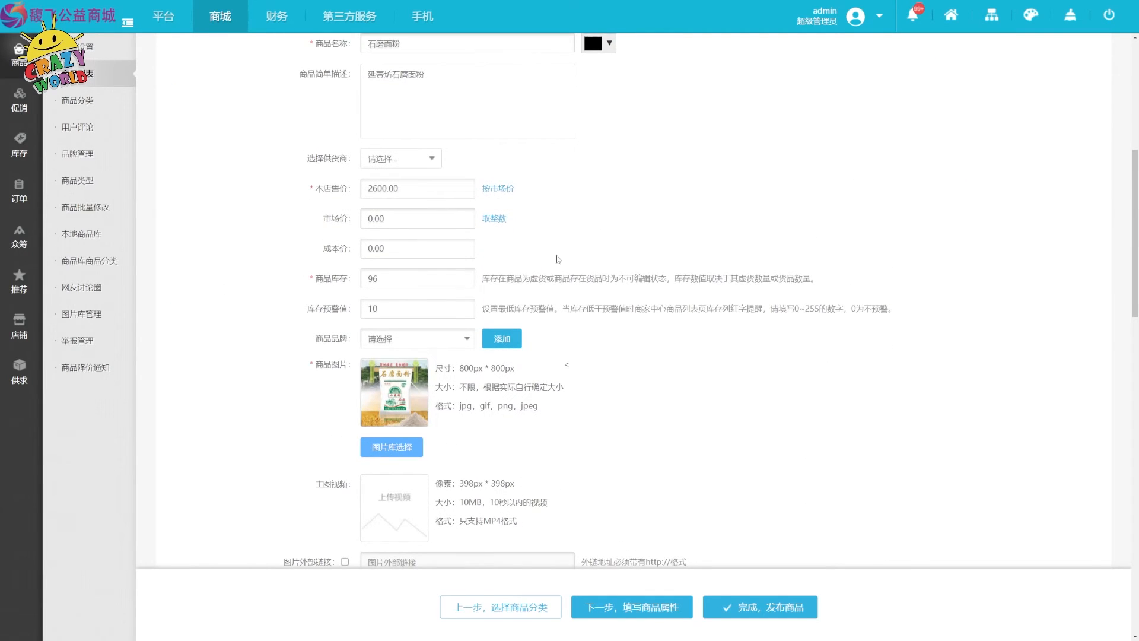
click(434, 195)
click(388, 215)
text(3120)
Step: Look through the available product brands (商品品牌) without choosing one and examine the image and video fields
scroll(456, 265, down, 2)
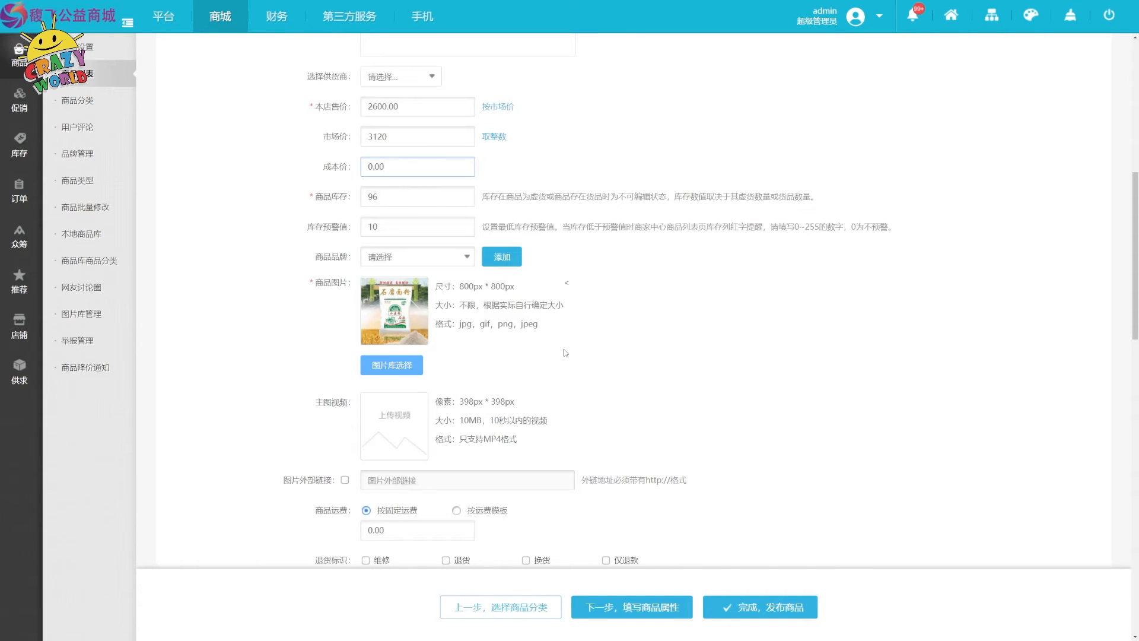
click(437, 261)
scroll(437, 470, down, 4)
click(892, 416)
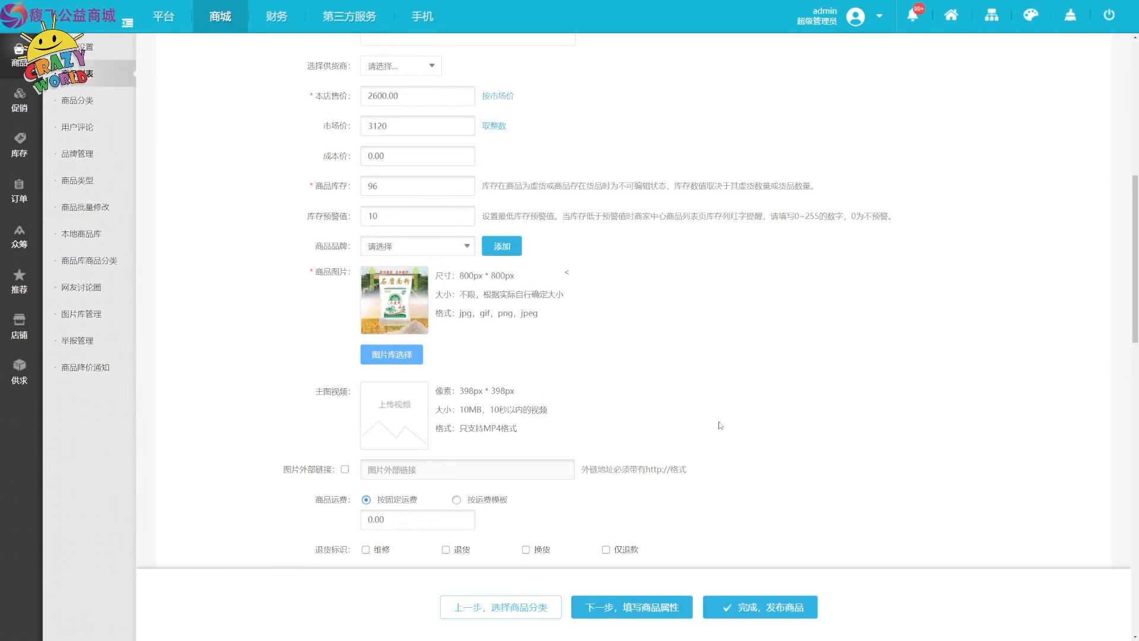
scroll(759, 437, down, 5)
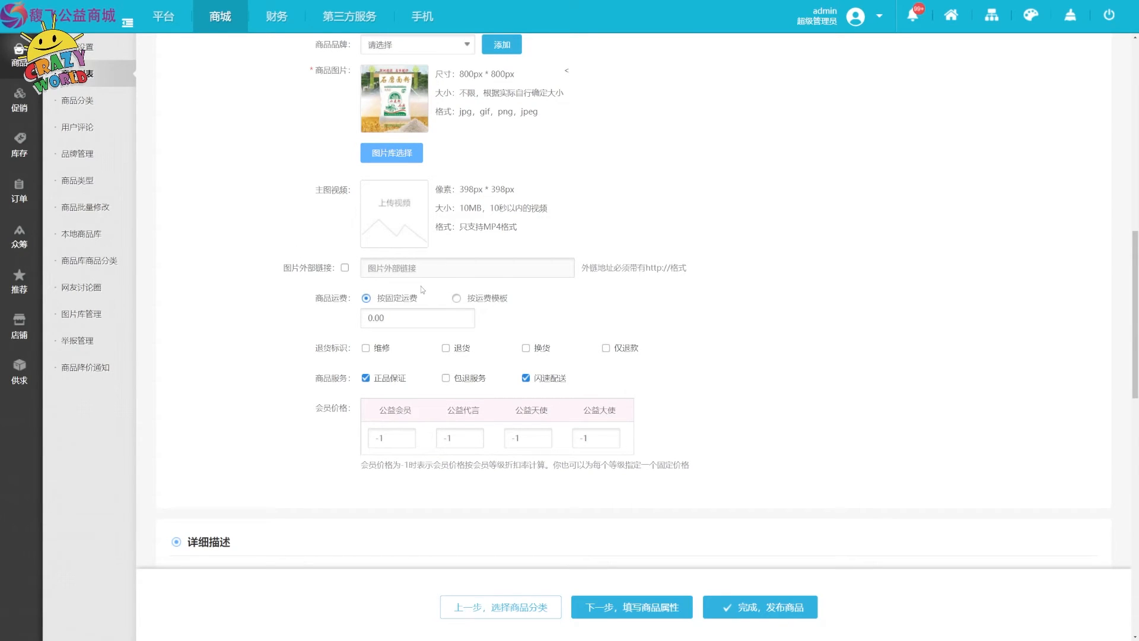
Step: Switch the product shipping to 按运费模板, look at the shipping templates, and return to fixed shipping (按固定运费)
scroll(776, 323, down, 2)
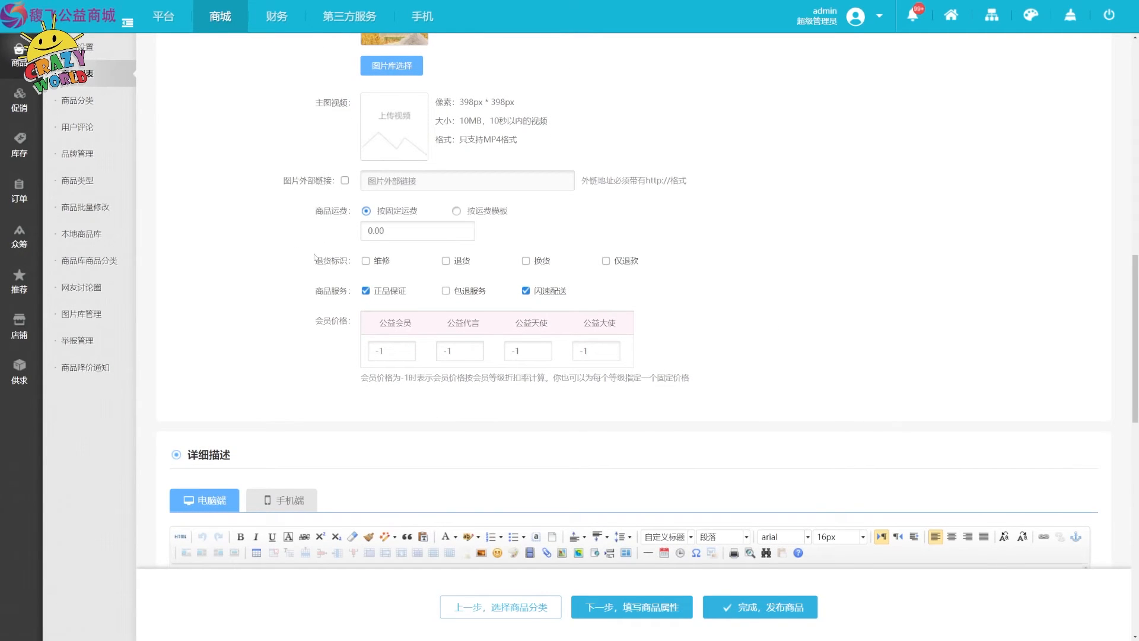
click(456, 212)
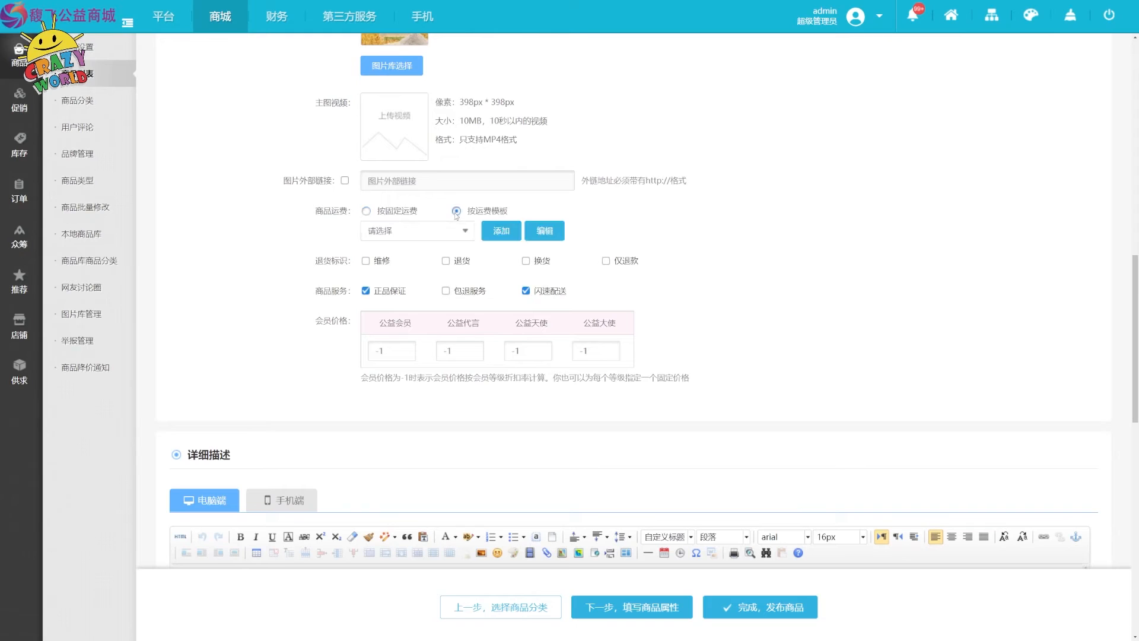
click(382, 237)
click(386, 254)
click(378, 212)
click(430, 228)
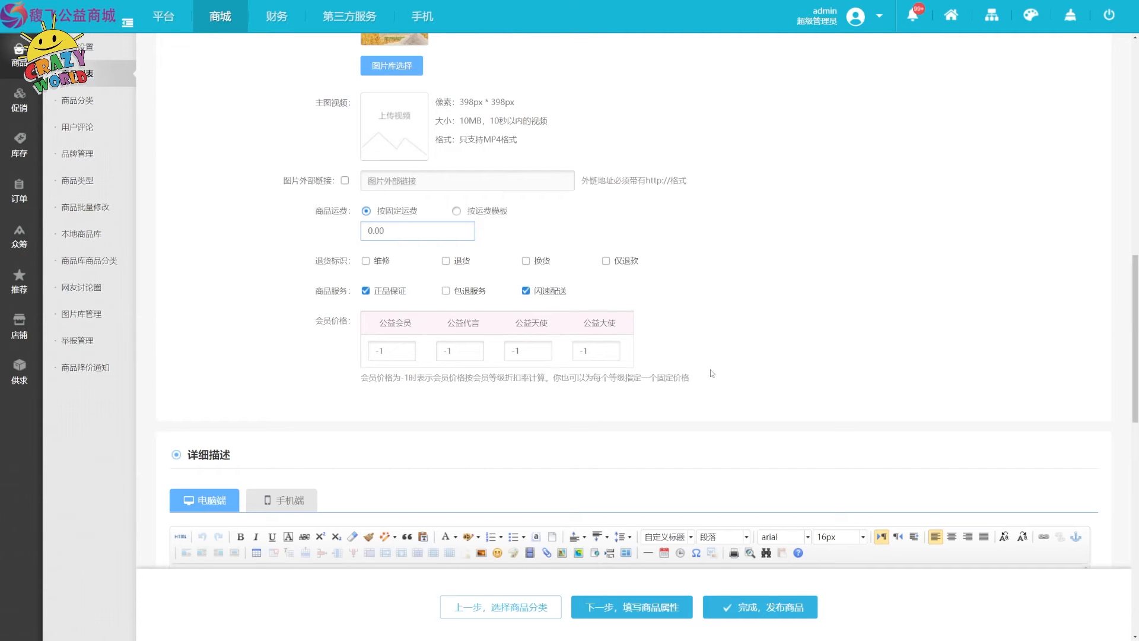
Step: Enable the return options 维修, 退货, 换货 and 仅退款, and add the 包退服务 product service
scroll(712, 373, down, 2)
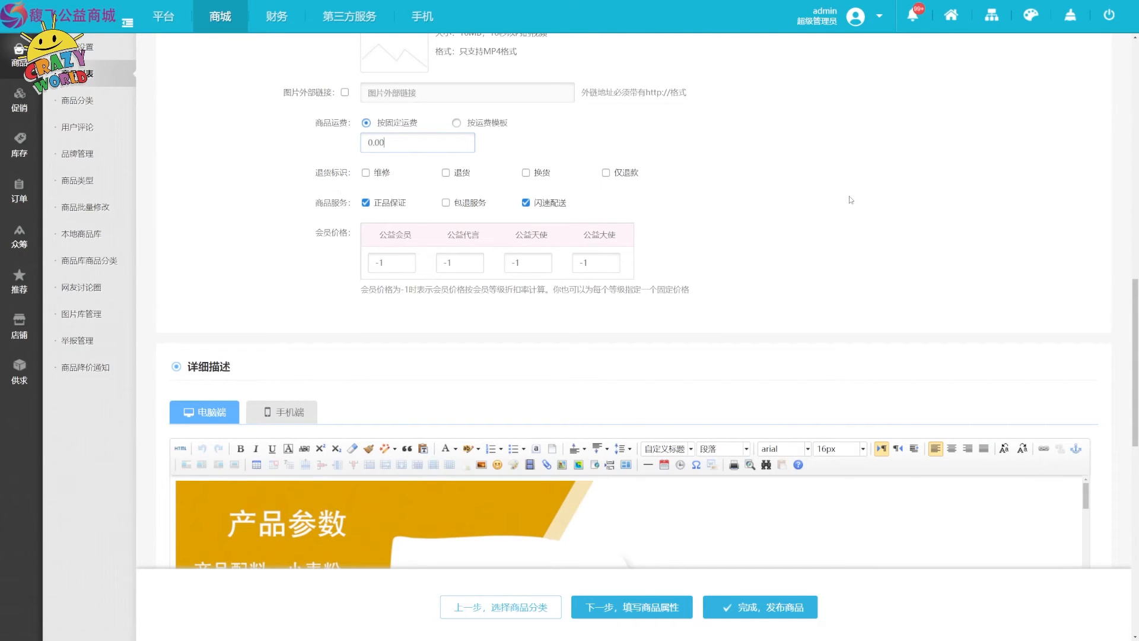
click(366, 173)
click(446, 173)
click(445, 202)
click(526, 172)
click(605, 172)
Step: Set the member prices to 2500 for 公益会员, 2300 for 公益代言, 2200 for 公益天使 and 2000 for 公益大使
click(400, 270)
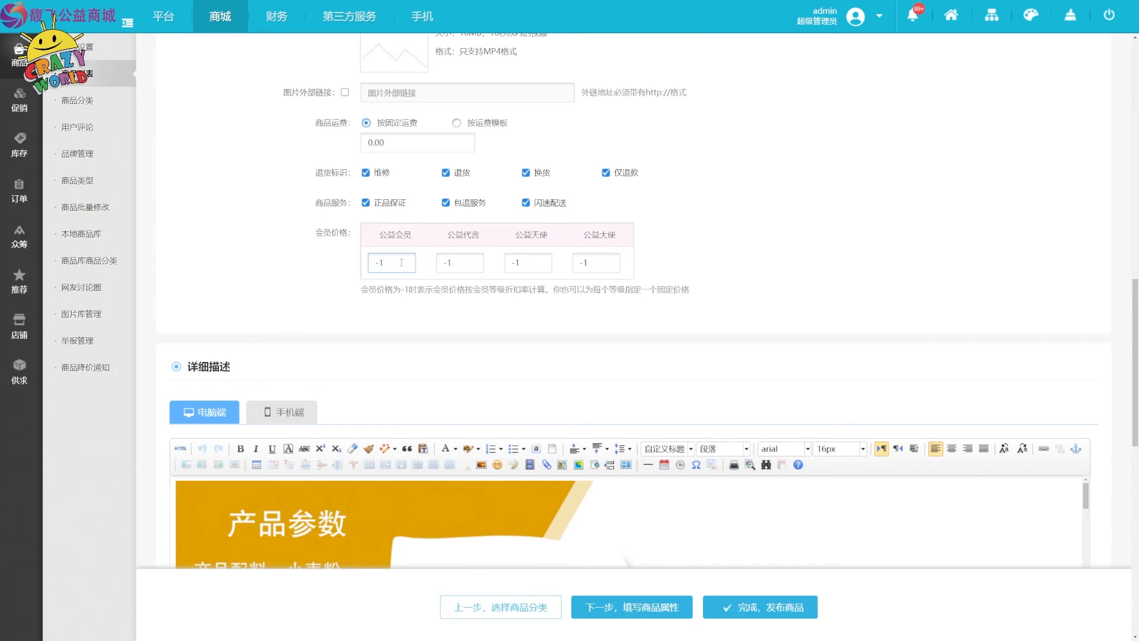
scroll(713, 300, up, 5)
scroll(714, 300, up, 3)
scroll(711, 297, down, 8)
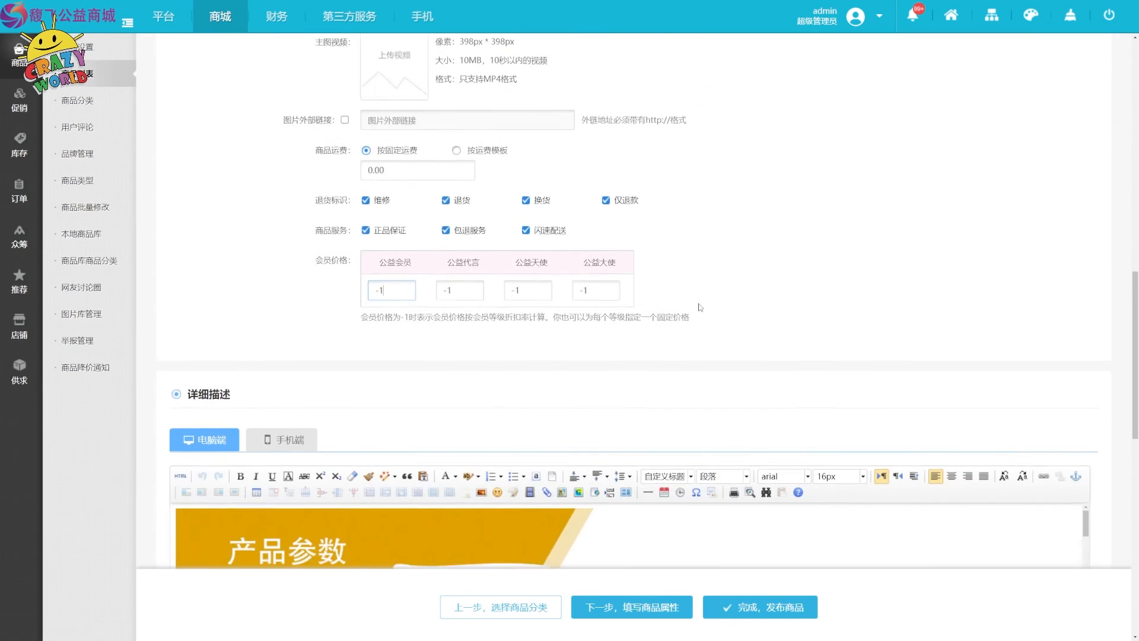
scroll(700, 307, down, 2)
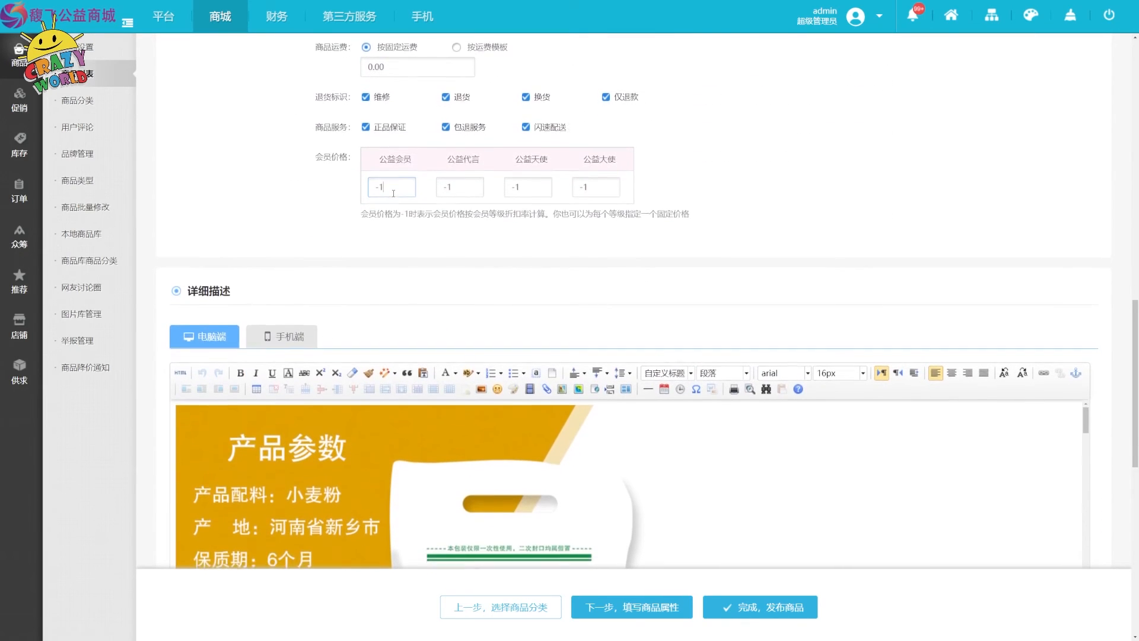
key(BackSpace)
key(BackSpace)
text(2500)
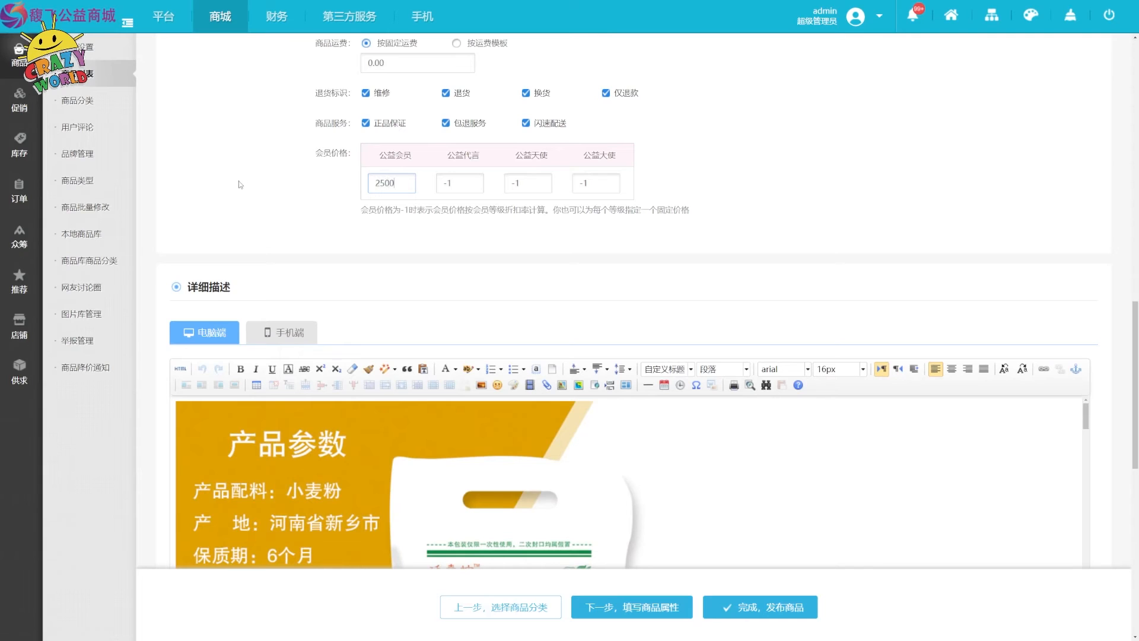
click(482, 187)
key(BackSpace)
key(BackSpace)
text(2300)
key(Tab)
text(220)
key(Tab)
text(2000)
Step: Look through the desktop detailed description (电脑端), view its HTML source, and return to the visual editor
scroll(637, 295, down, 3)
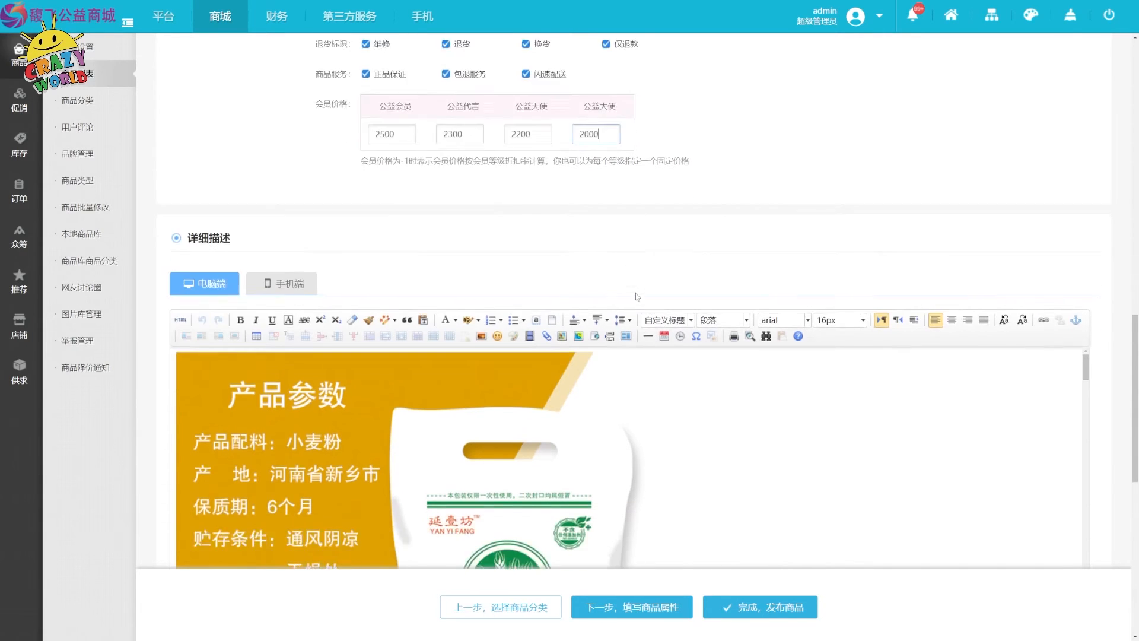
scroll(646, 380, down, 10)
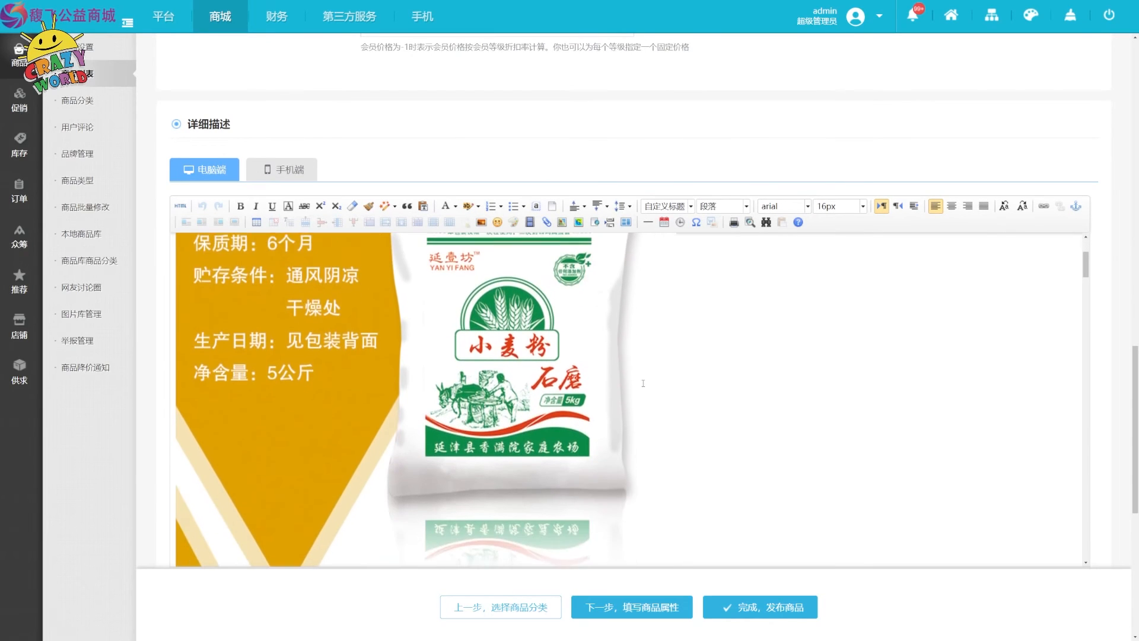
scroll(644, 393, down, 10)
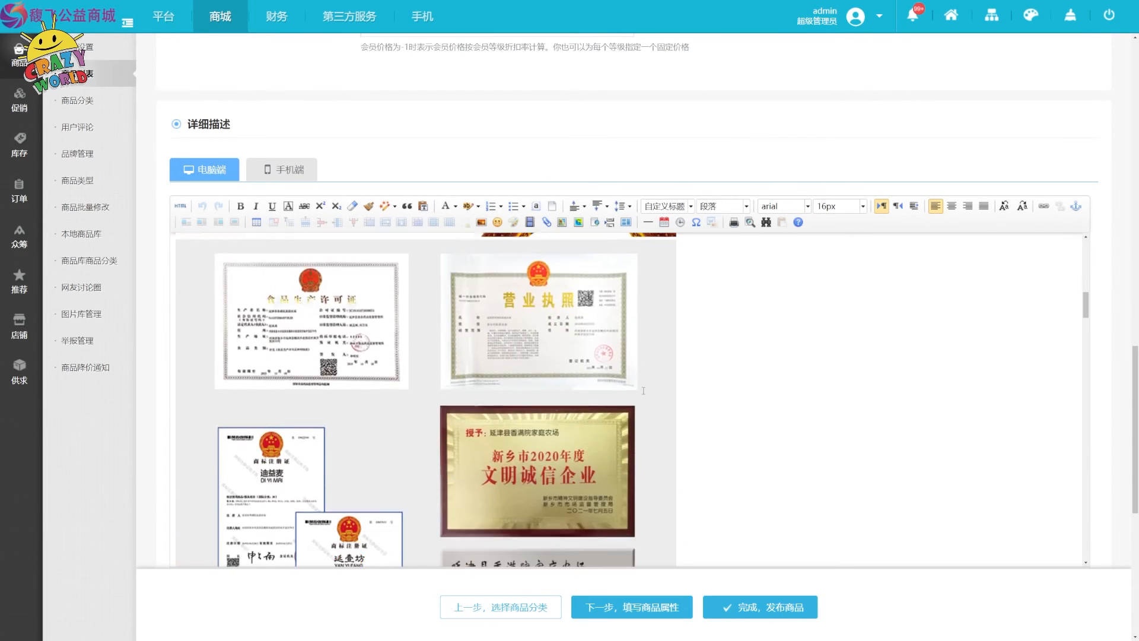
scroll(644, 394, down, 5)
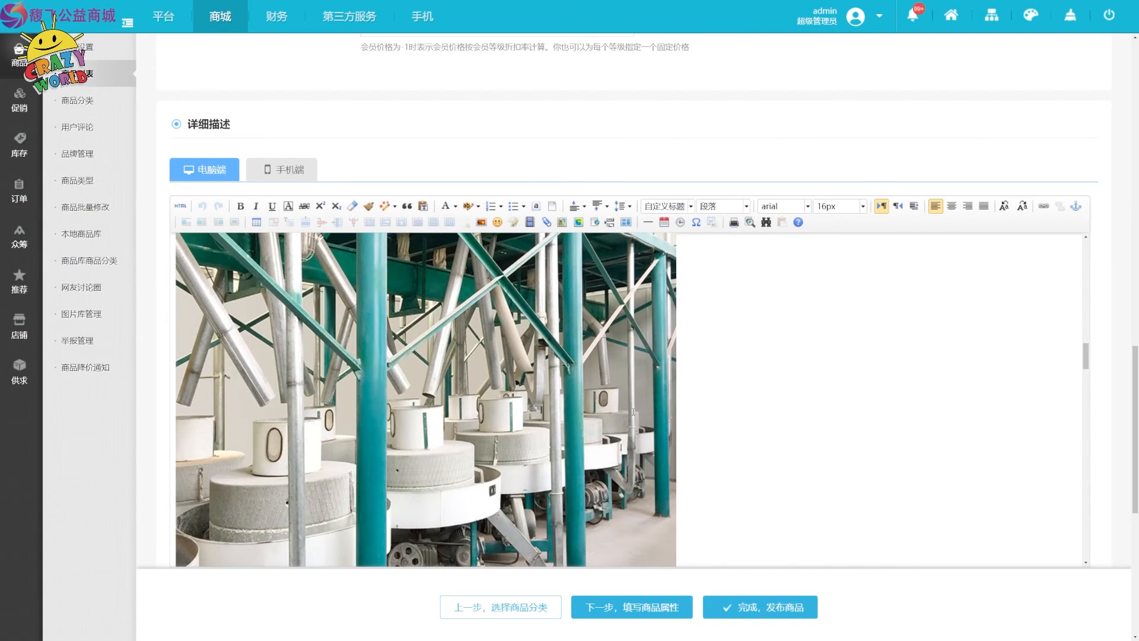
scroll(633, 411, up, 10)
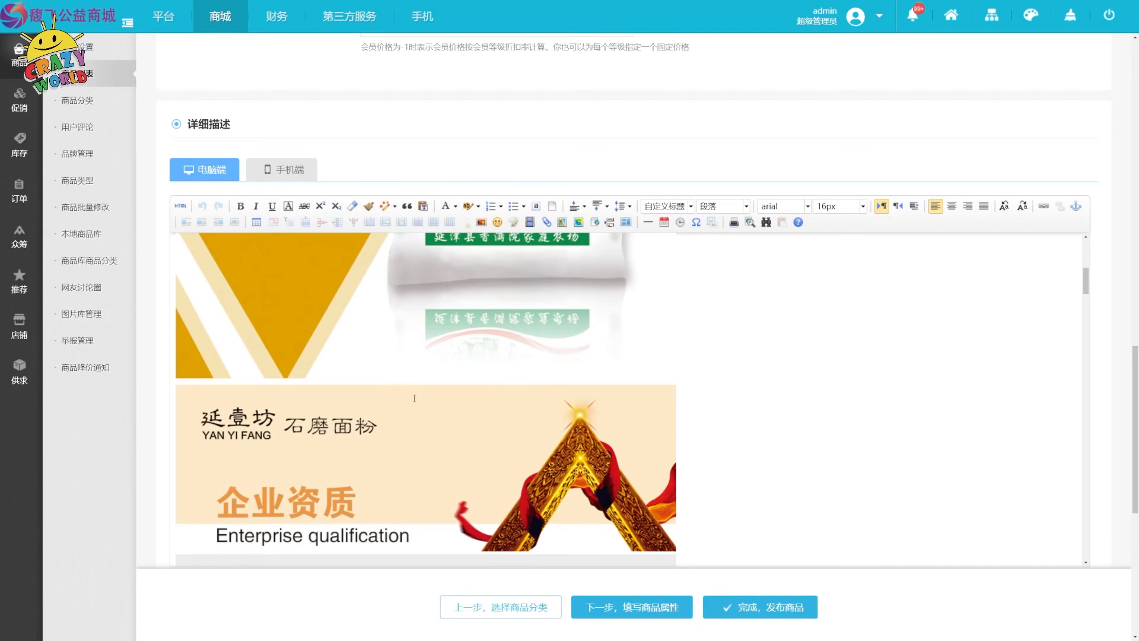
click(180, 206)
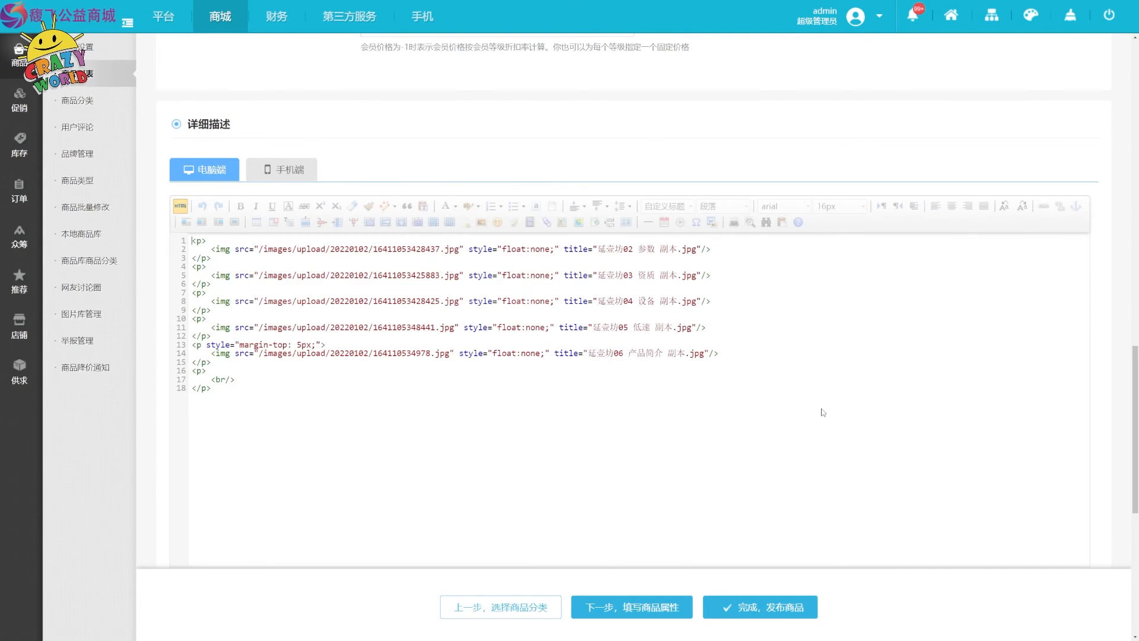
scroll(445, 392, up, 1)
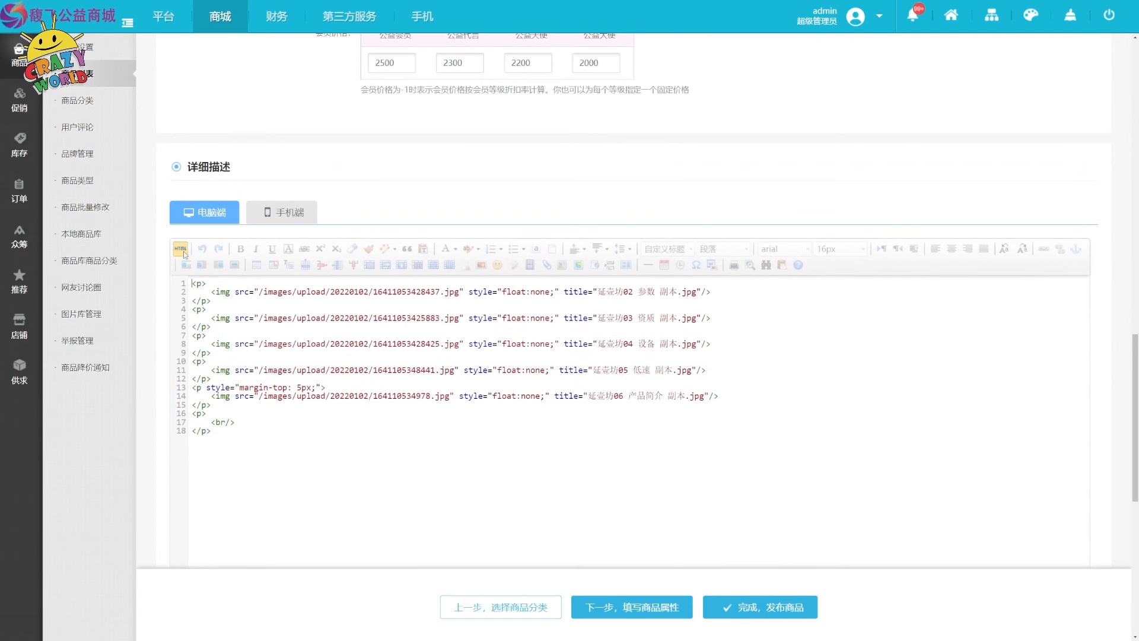
click(181, 249)
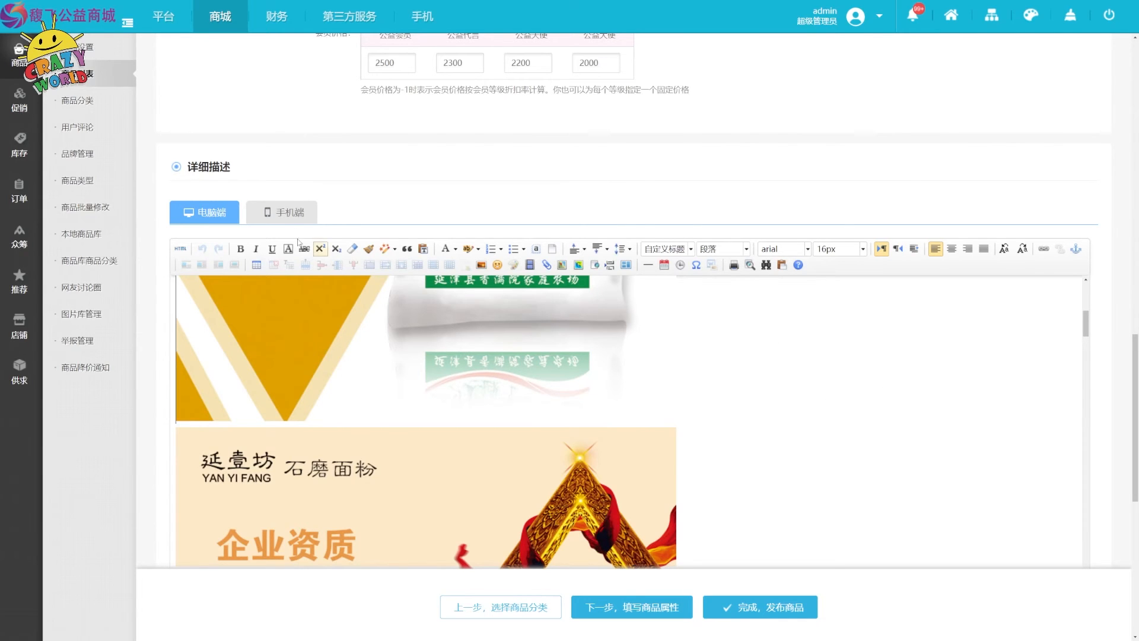
Step: Add seven images from the 面粉 album to the mobile detailed description (手机端) and look through them
click(282, 212)
scroll(622, 360, down, 2)
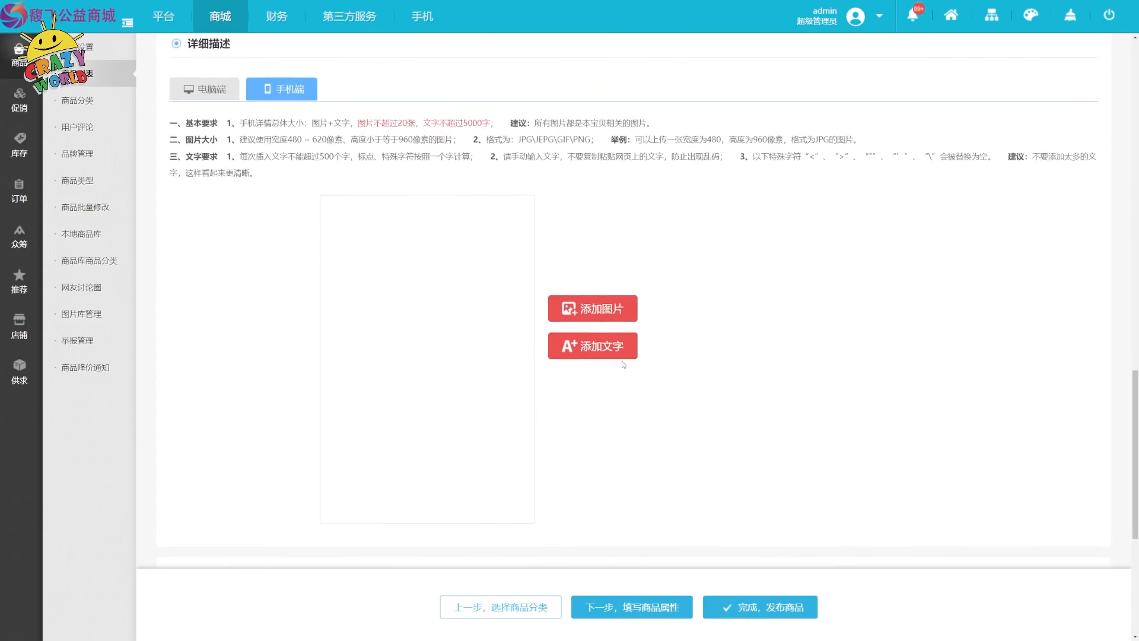
click(591, 310)
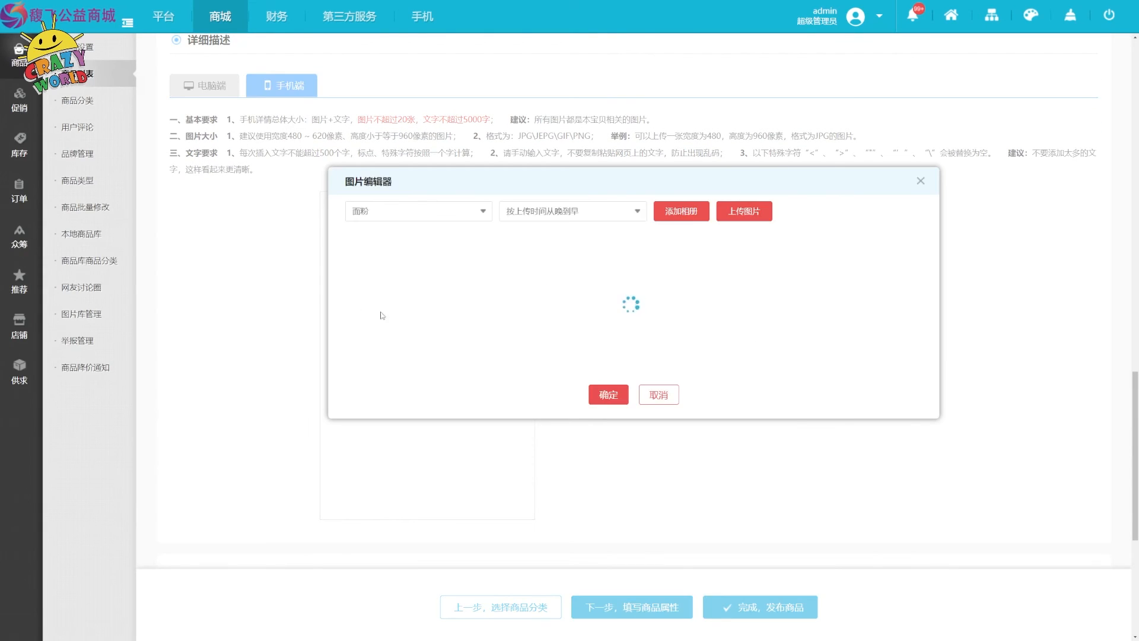
click(380, 279)
click(455, 282)
click(522, 280)
click(606, 284)
click(675, 284)
click(738, 274)
click(810, 295)
click(608, 395)
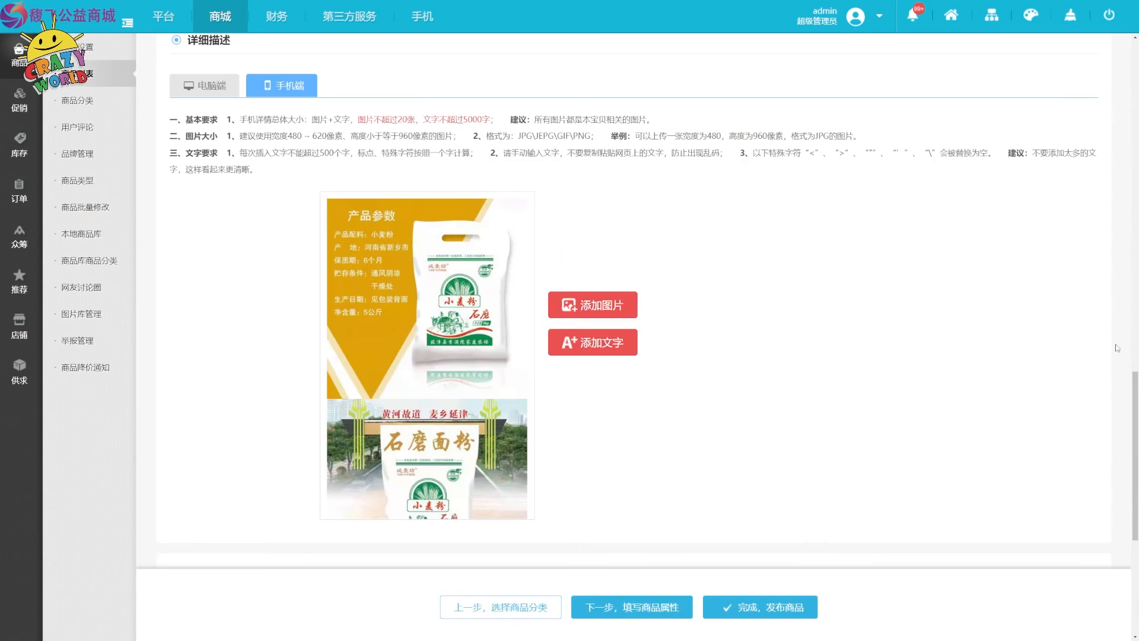
scroll(823, 343, down, 3)
scroll(450, 275, down, 10)
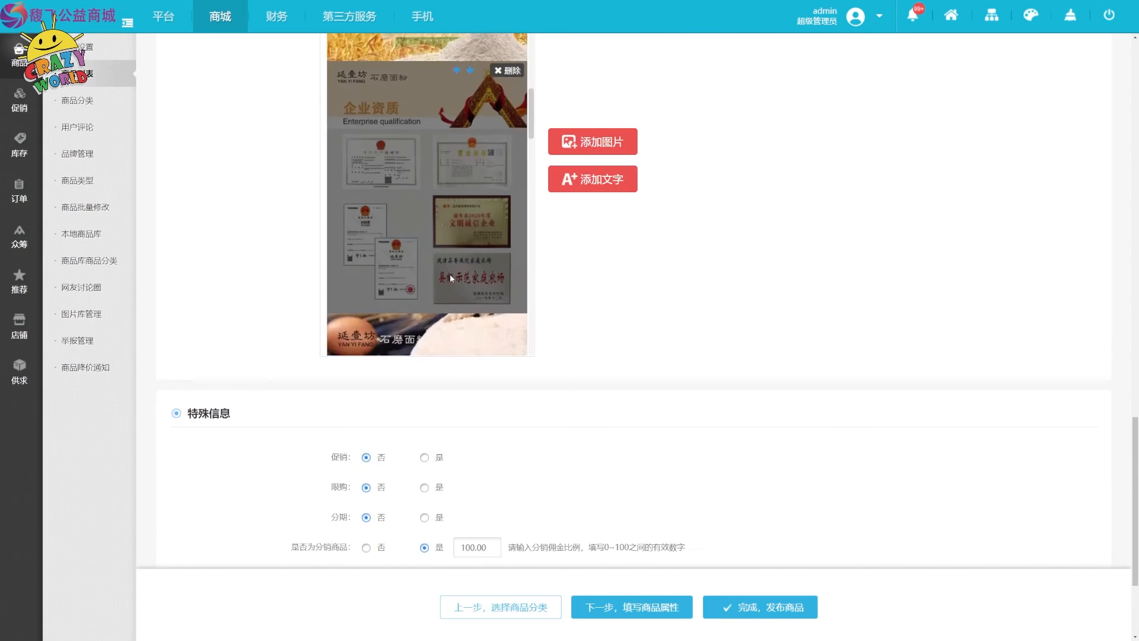
scroll(450, 277, down, 15)
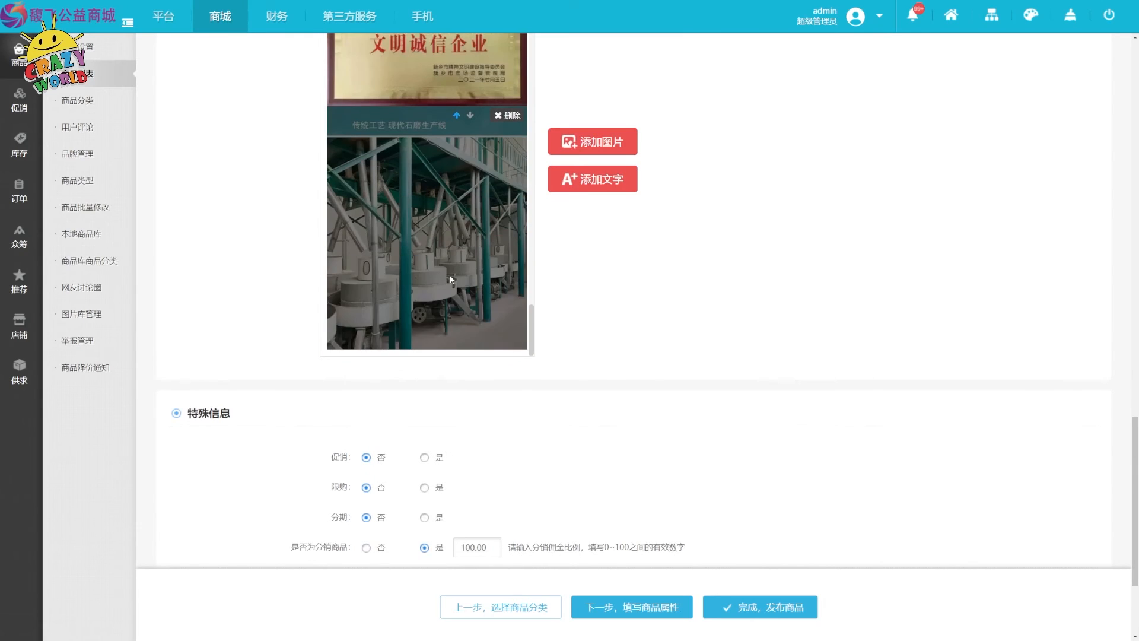
scroll(743, 262, down, 3)
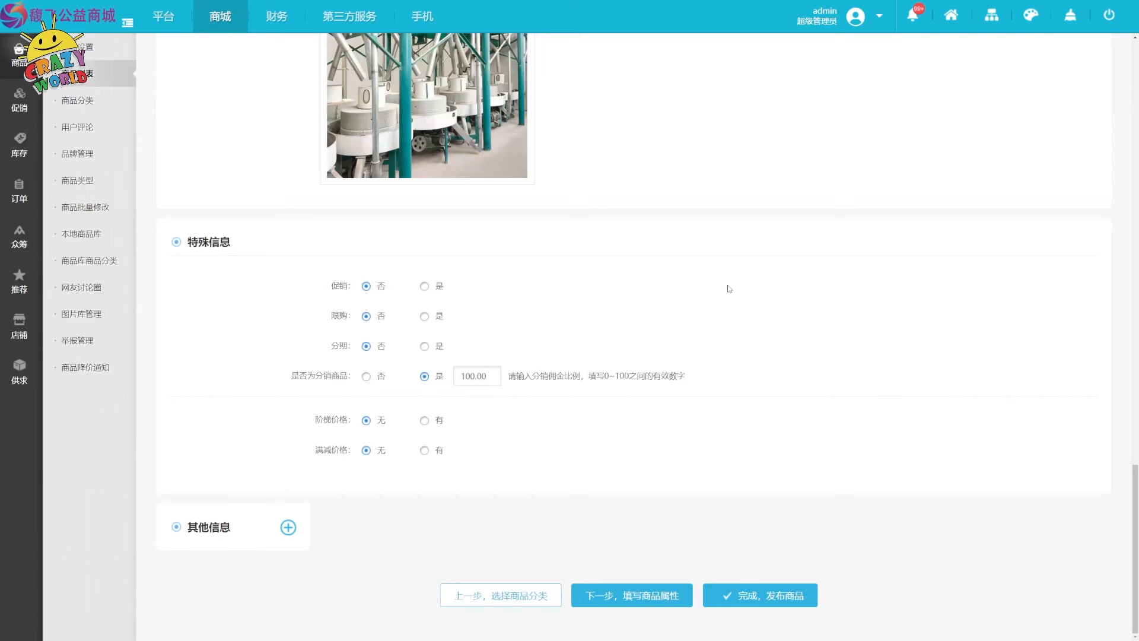
click(424, 286)
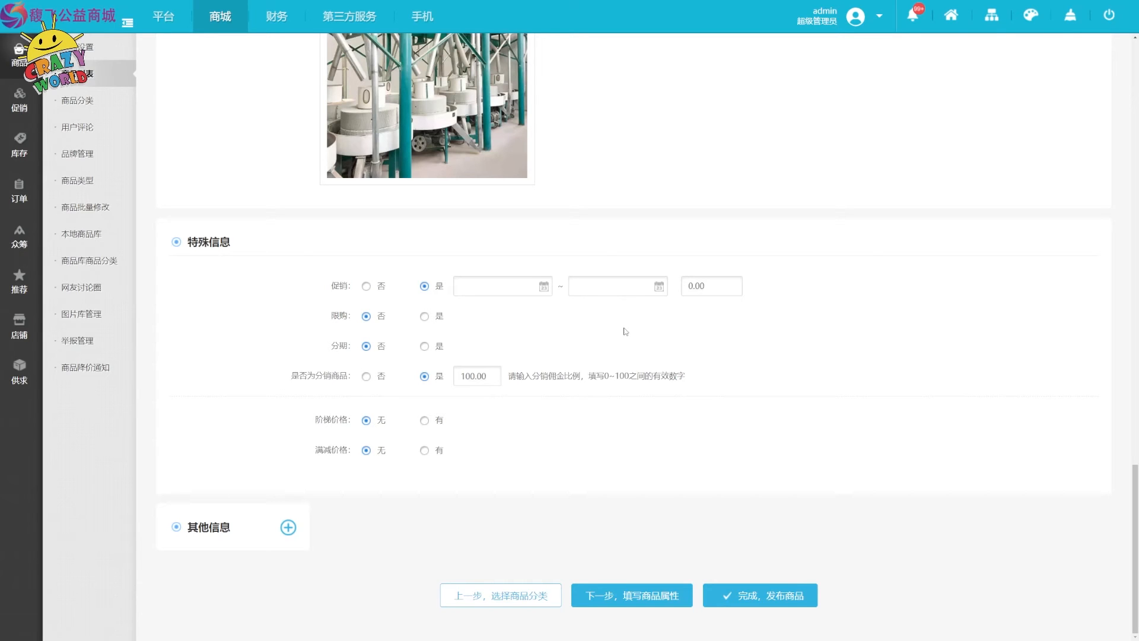
click(510, 287)
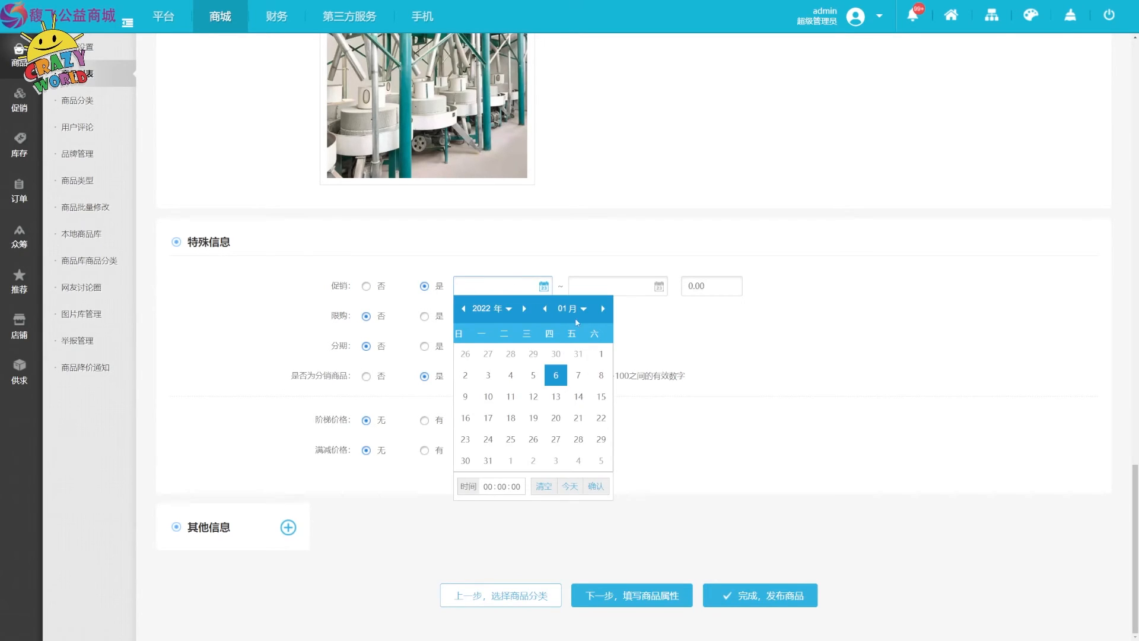
click(570, 486)
click(591, 487)
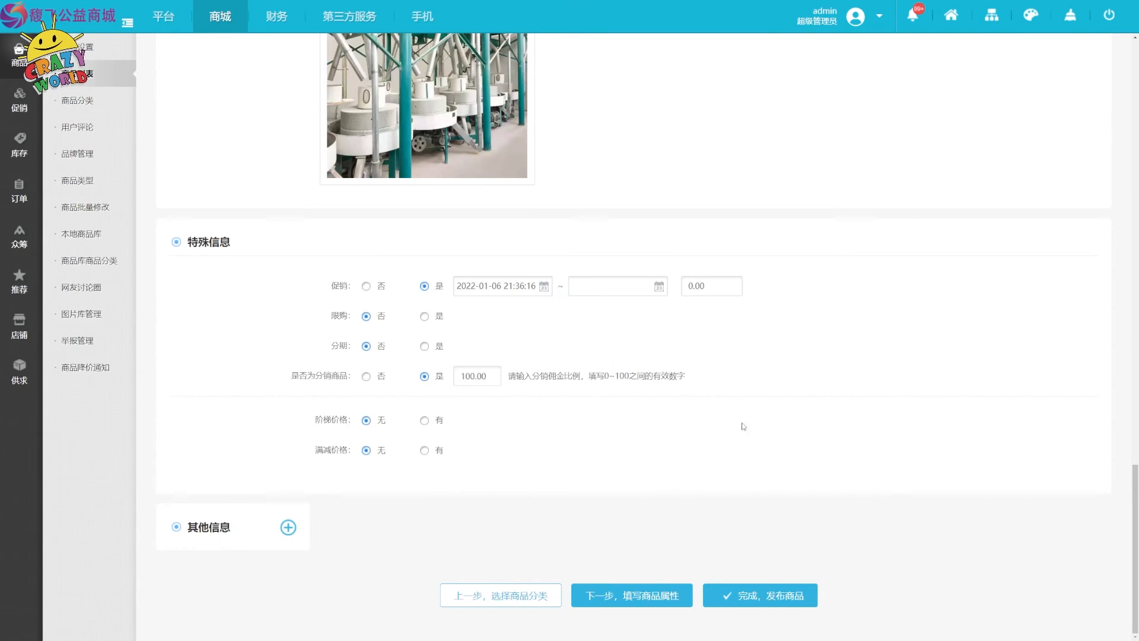
click(614, 287)
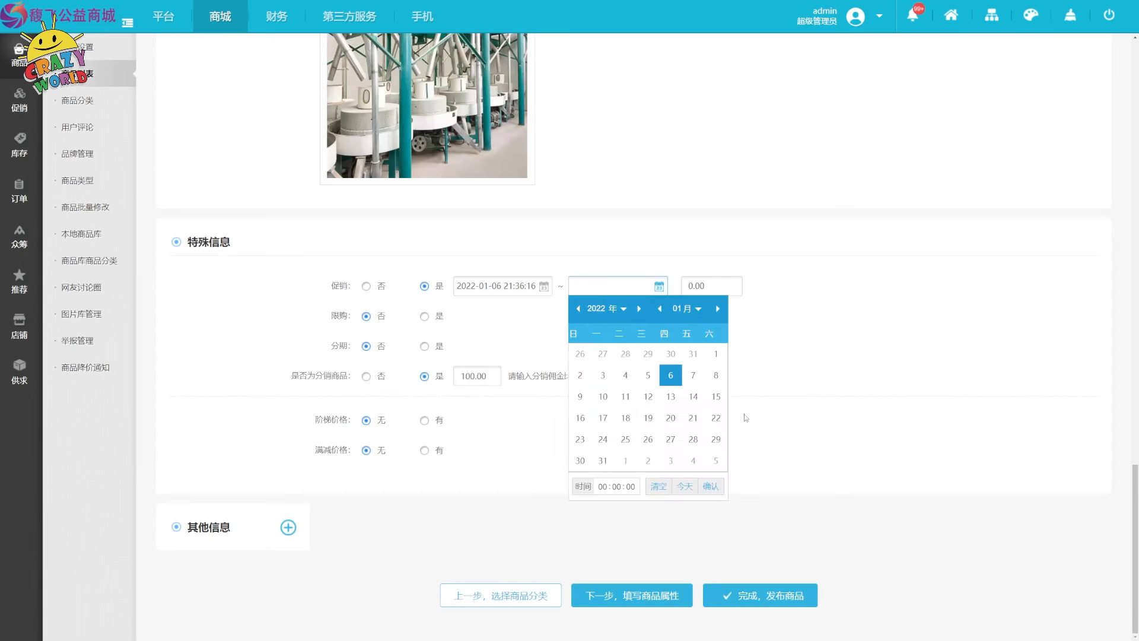
click(716, 375)
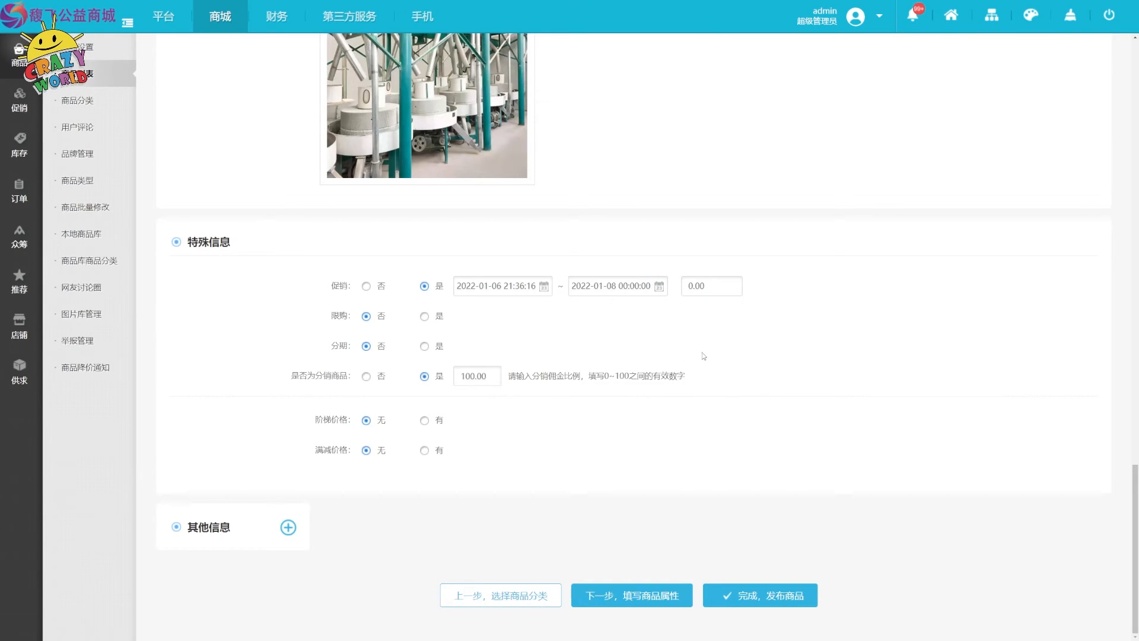
drag(723, 288, 527, 287)
text(260)
click(424, 316)
click(505, 316)
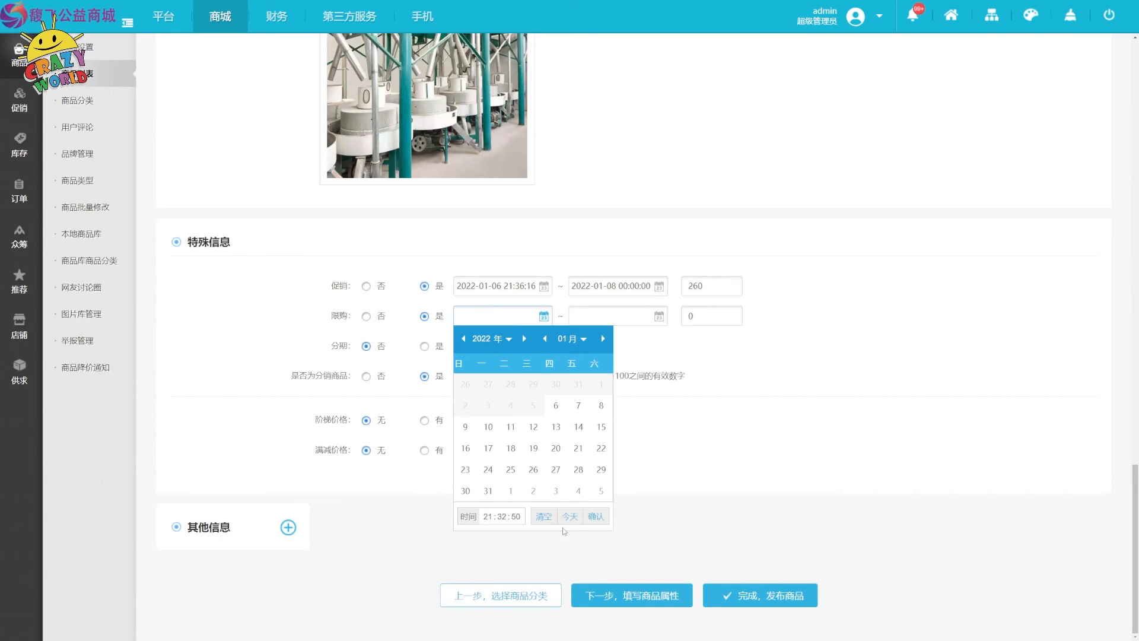
click(556, 405)
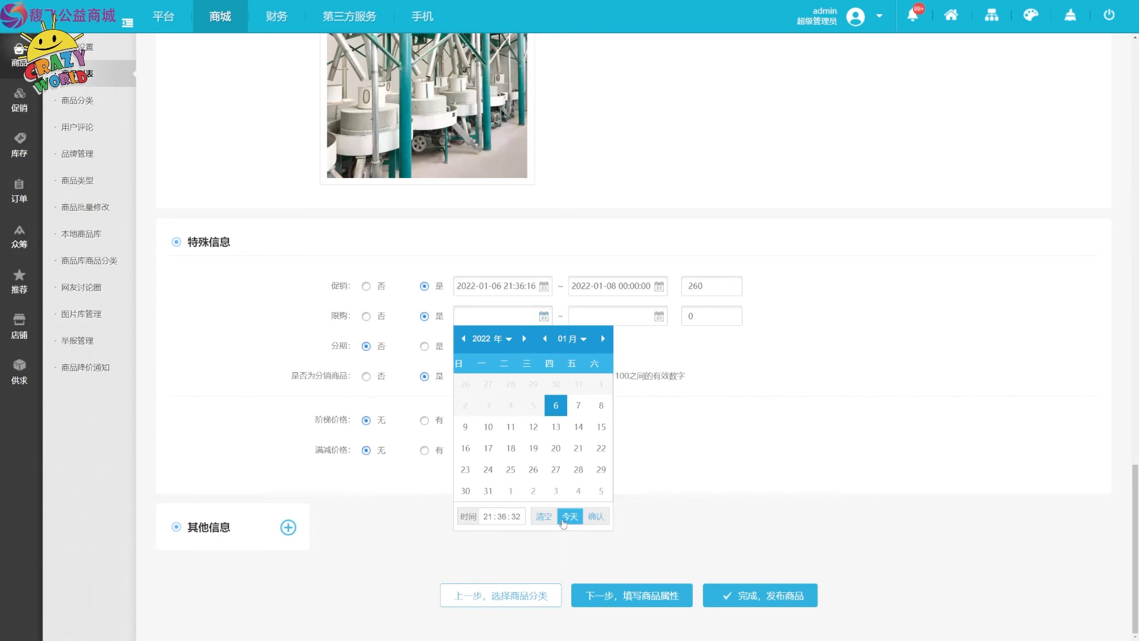
click(595, 517)
click(647, 316)
click(716, 405)
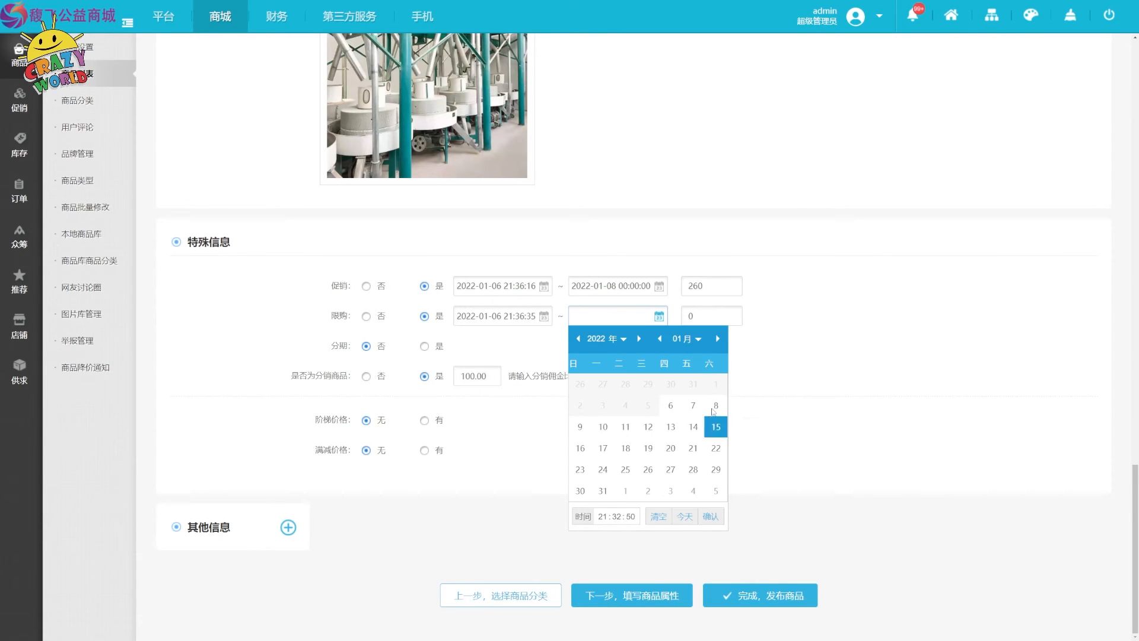
click(731, 315)
double_click(731, 316)
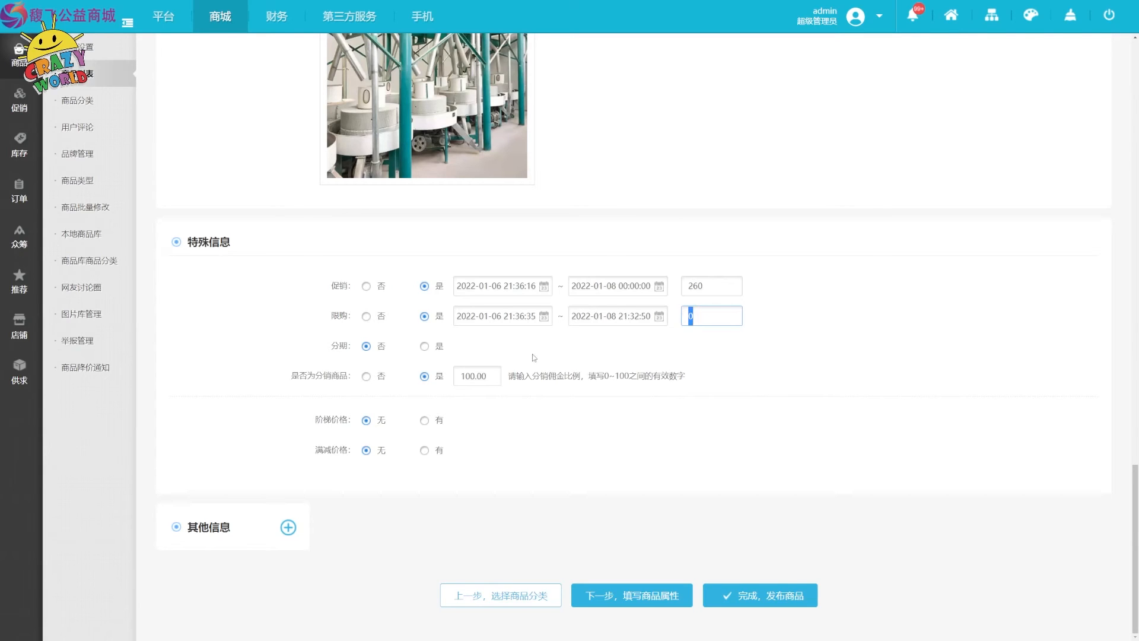
text(1)
click(675, 381)
Step: Enable installments (分期) with 30天免息 and 分二十四期, and set the distribution commission ratio to 50
click(425, 346)
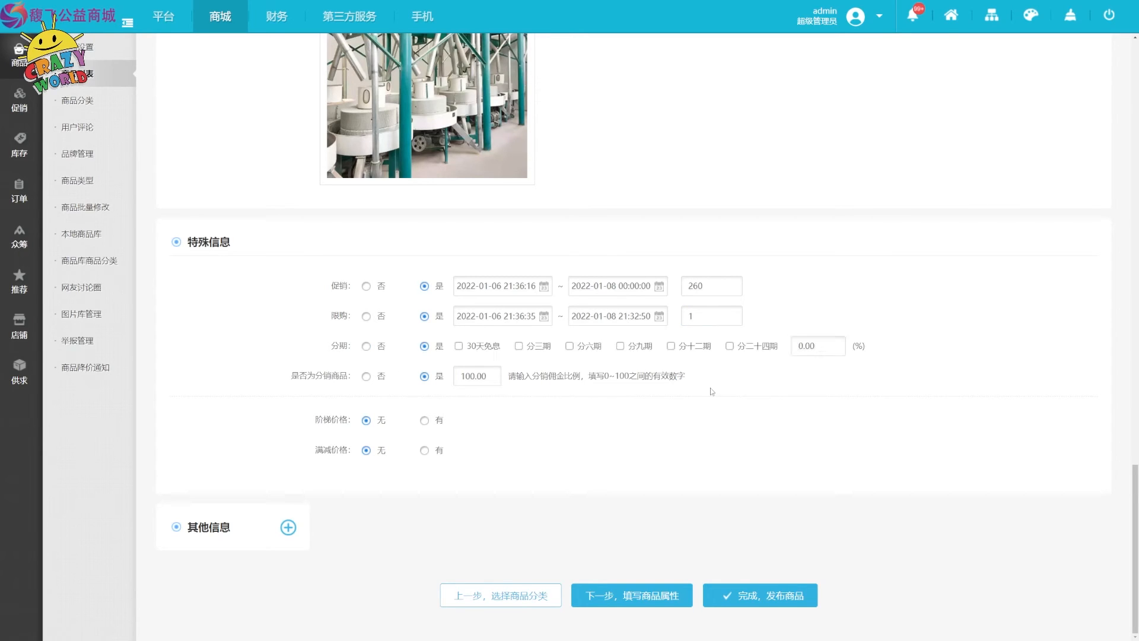
click(459, 346)
click(737, 347)
click(494, 379)
drag(499, 376, 384, 389)
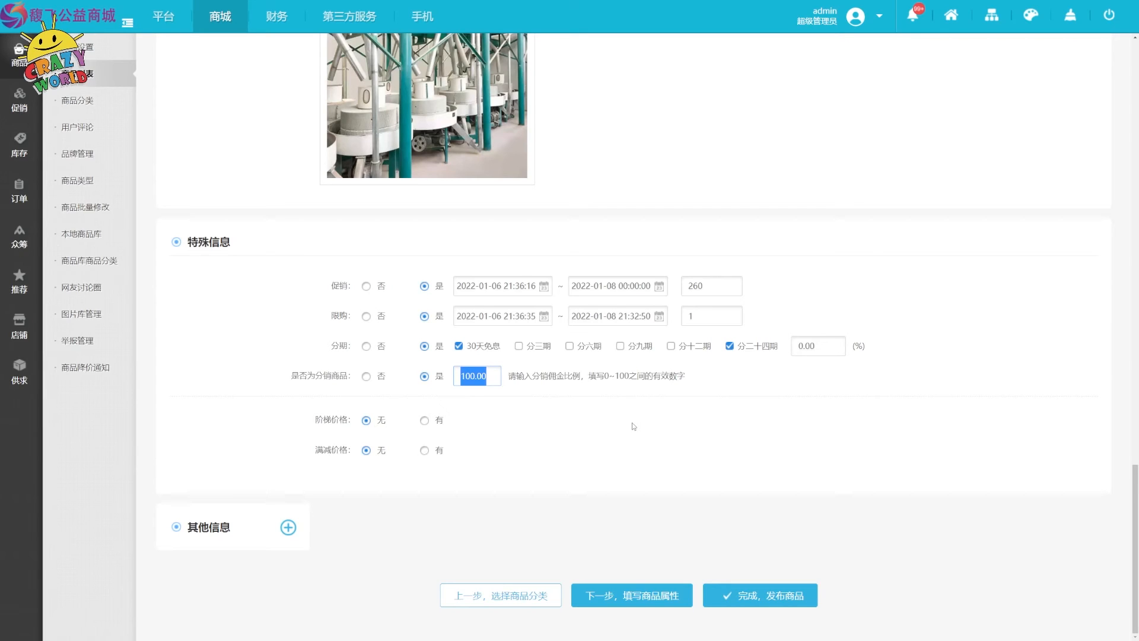
text(50)
Step: Enable tiered pricing (阶梯价格) with a price of 2600 for quantity 1 and 2000 for quantity 10
click(425, 420)
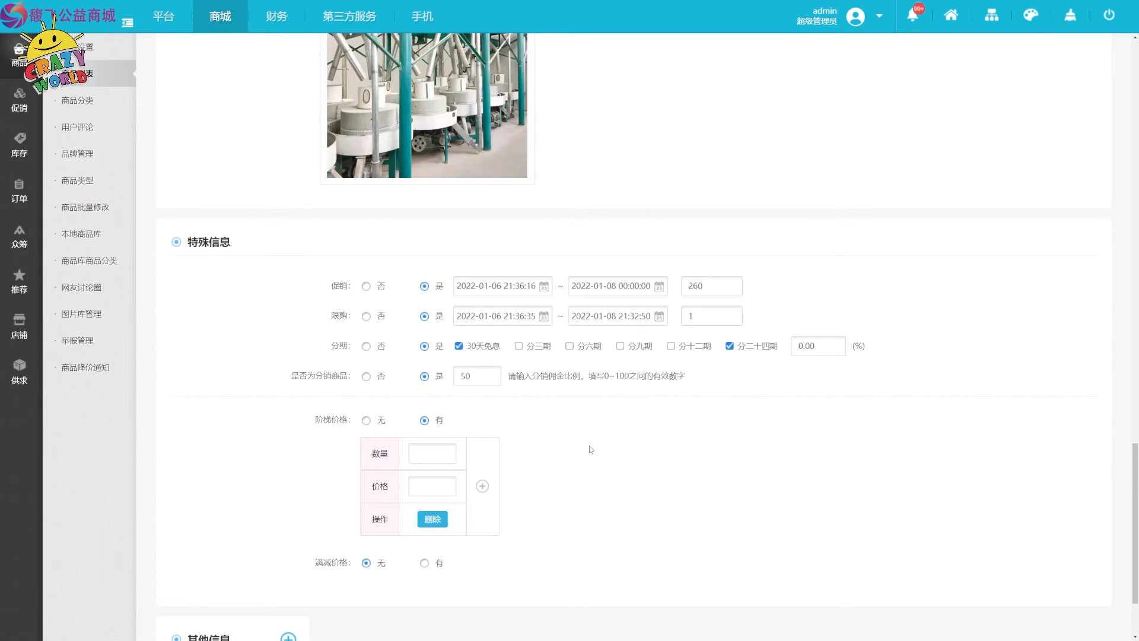
click(415, 462)
text(1)
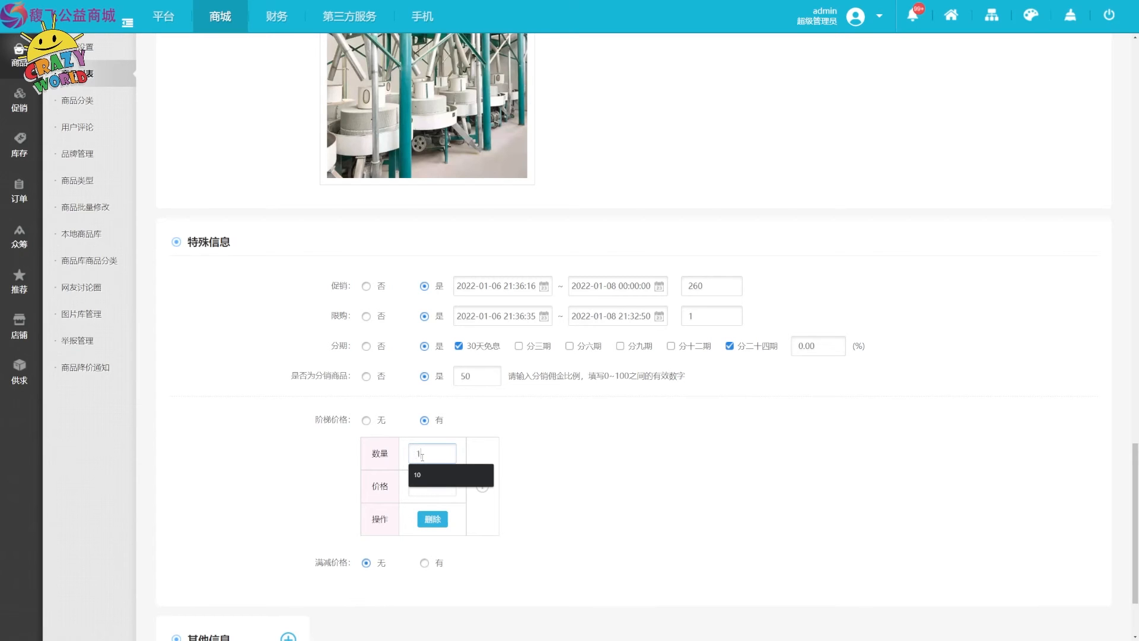
click(433, 488)
text(2600)
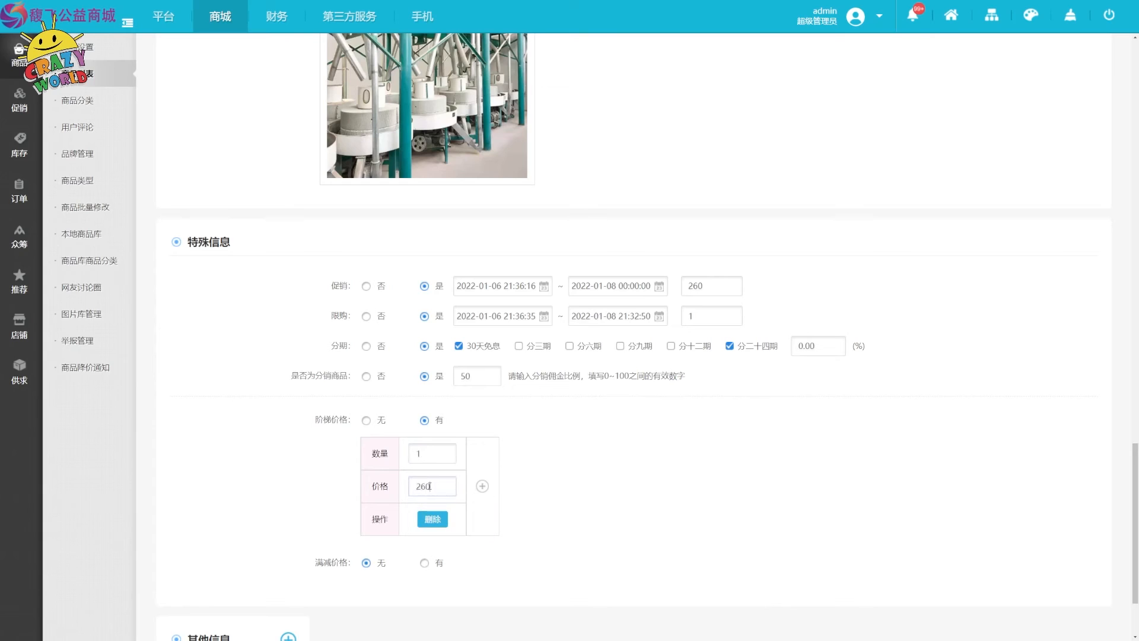
click(482, 486)
click(497, 452)
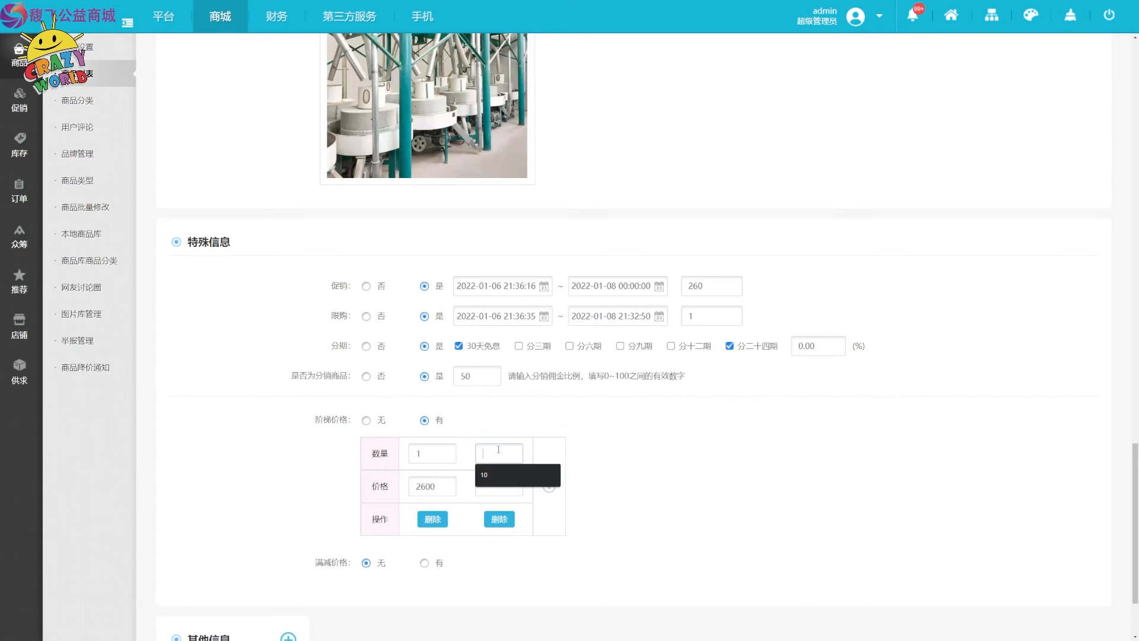
text(10)
click(491, 485)
text(2000)
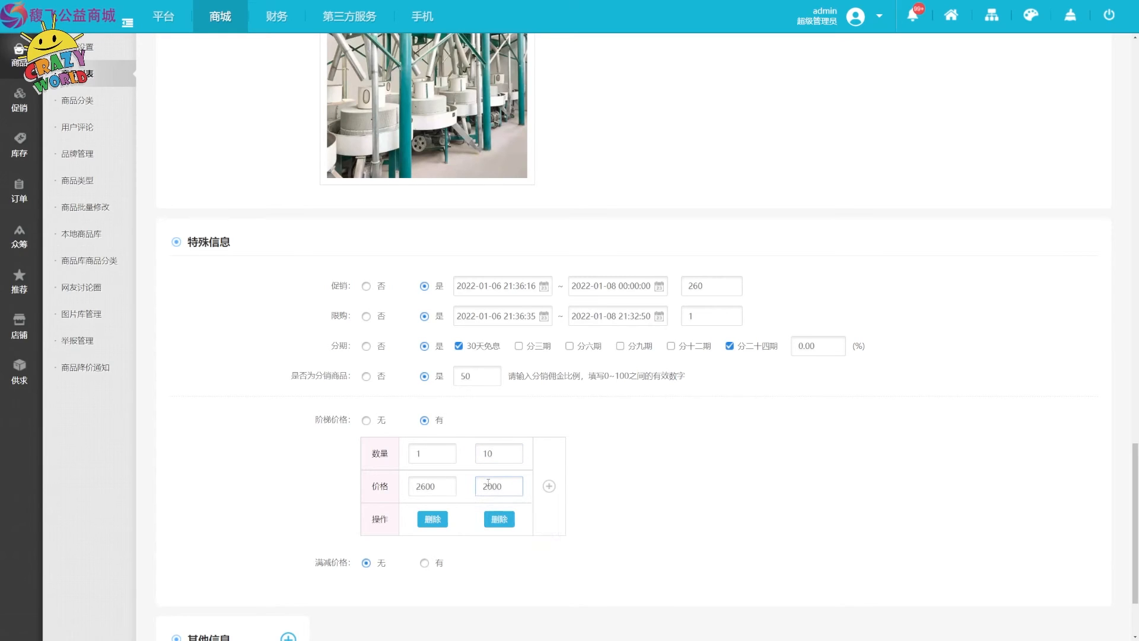
Step: Add two more price tiers: 1500 for quantity 50 and 1000 for quantity 100
click(549, 486)
click(571, 455)
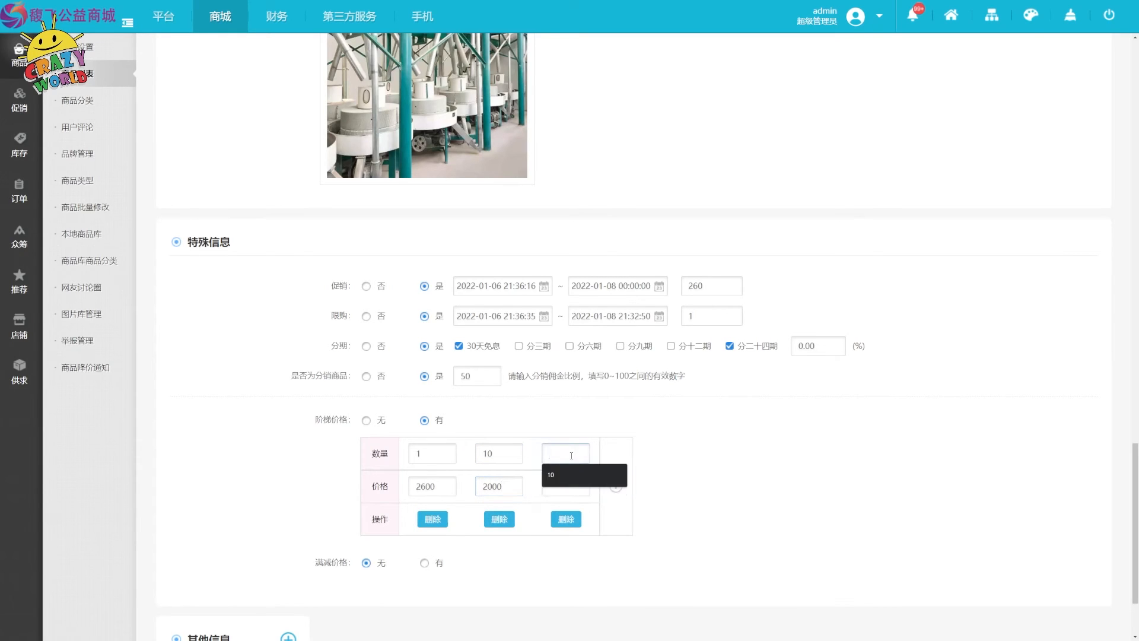
text(50)
click(570, 485)
text(1)
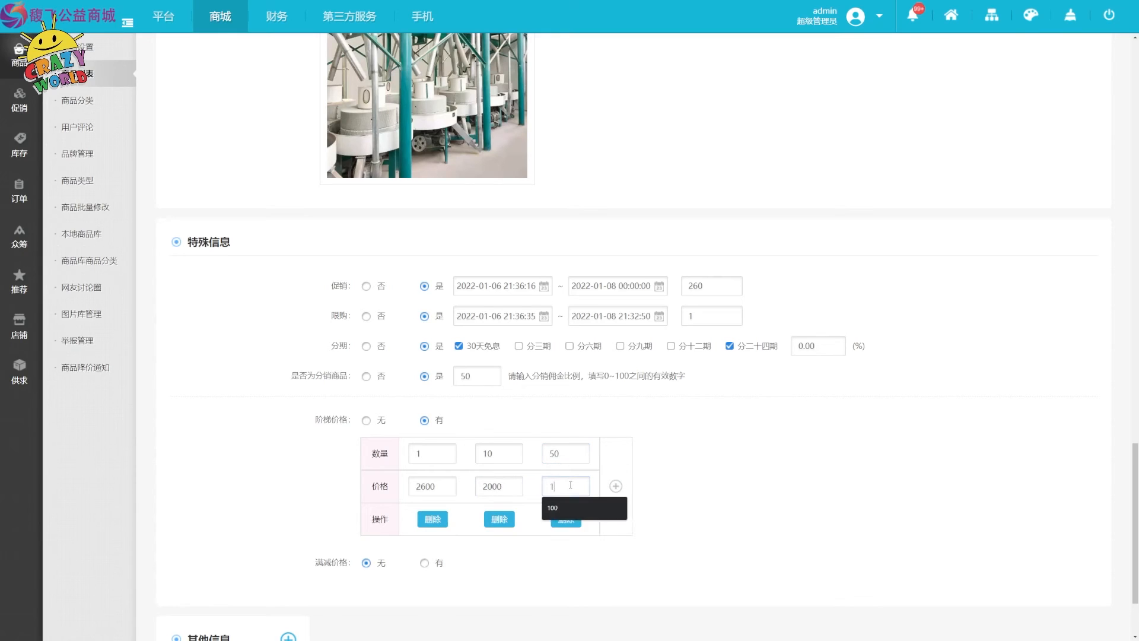
text(500)
click(616, 486)
click(627, 454)
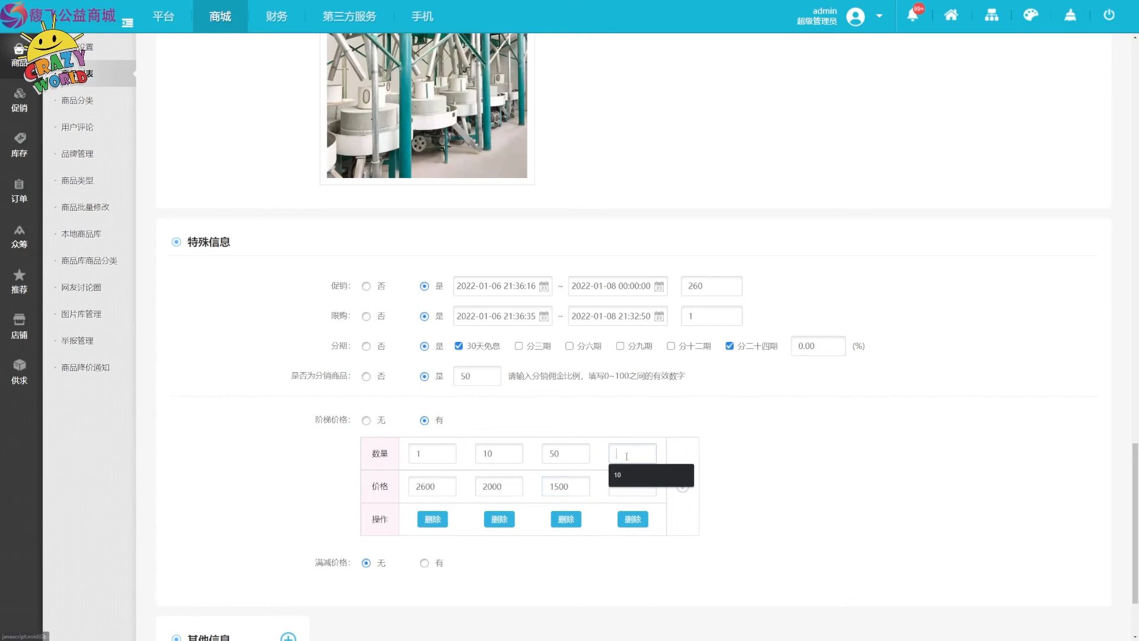
text(100)
click(626, 484)
text(1000)
Step: Enable the spend-and-save price (满减价格) with 100 off orders reaching 2600
scroll(795, 528, down, 2)
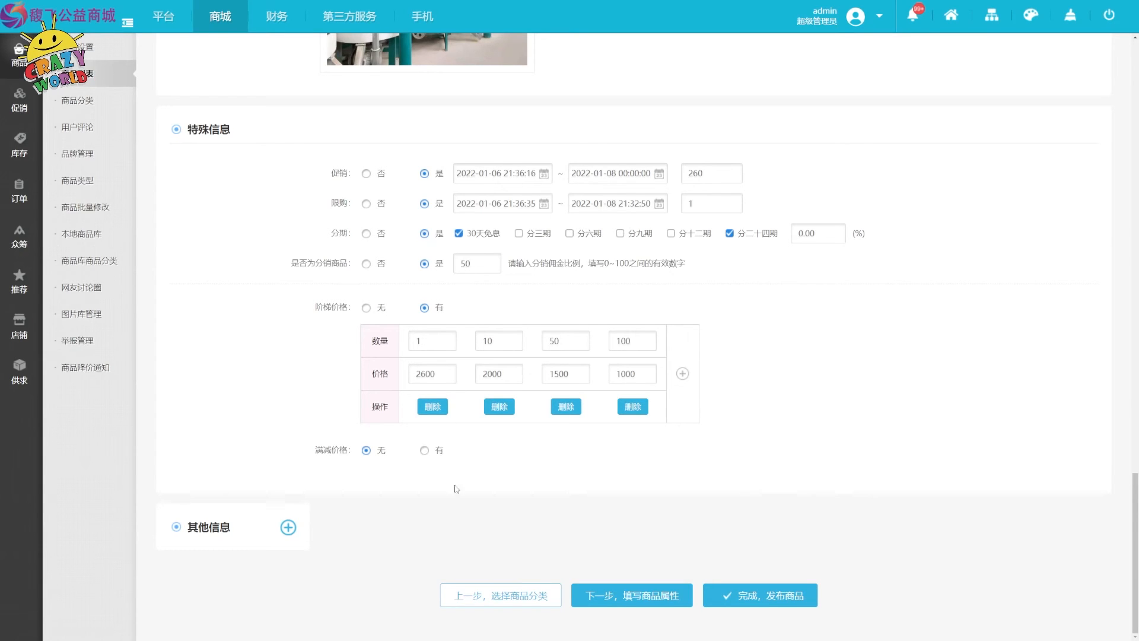
click(436, 452)
click(426, 480)
text(500)
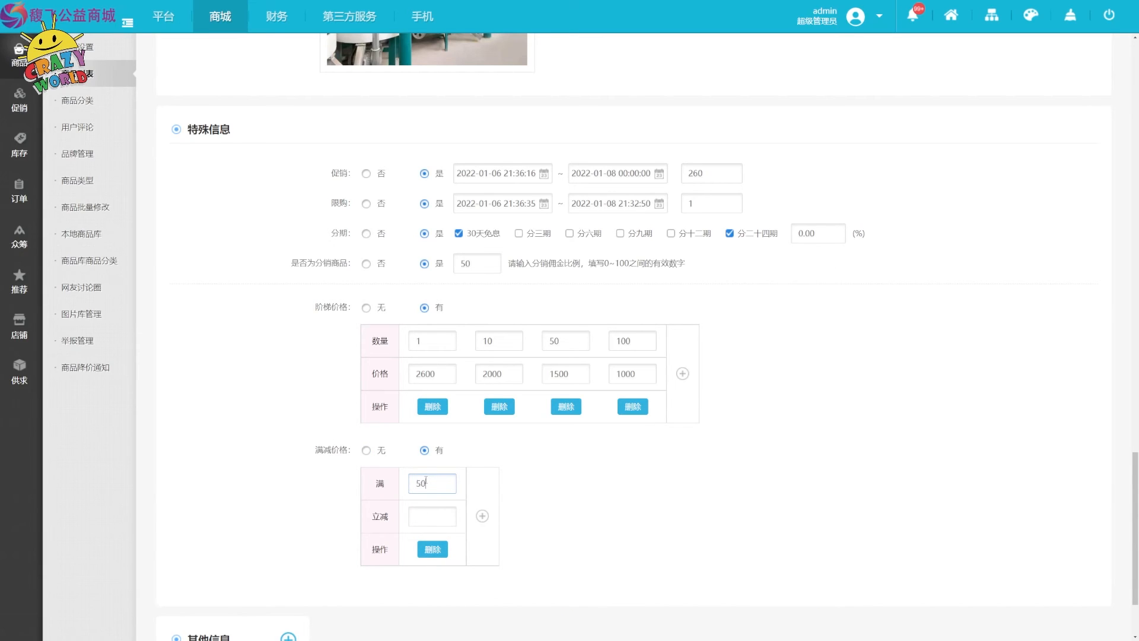
key(BackSpace)
key(BackSpace)
key(BackSpace)
text(2600)
text(100)
Step: Add a second spend-and-save level with 500 off orders reaching 4500
click(483, 516)
click(509, 483)
text(4500)
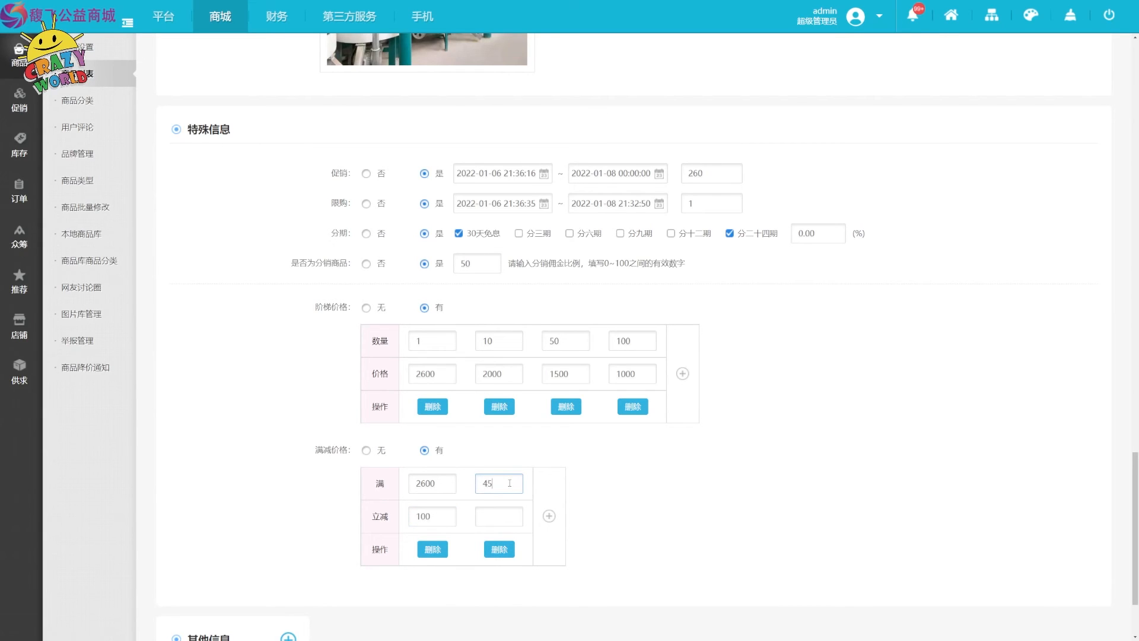
click(508, 514)
text(500)
click(751, 527)
Step: Expand the 其他信息 section and set the gifted consumption points (赠送消费积分数) to -1
scroll(640, 474, down, 2)
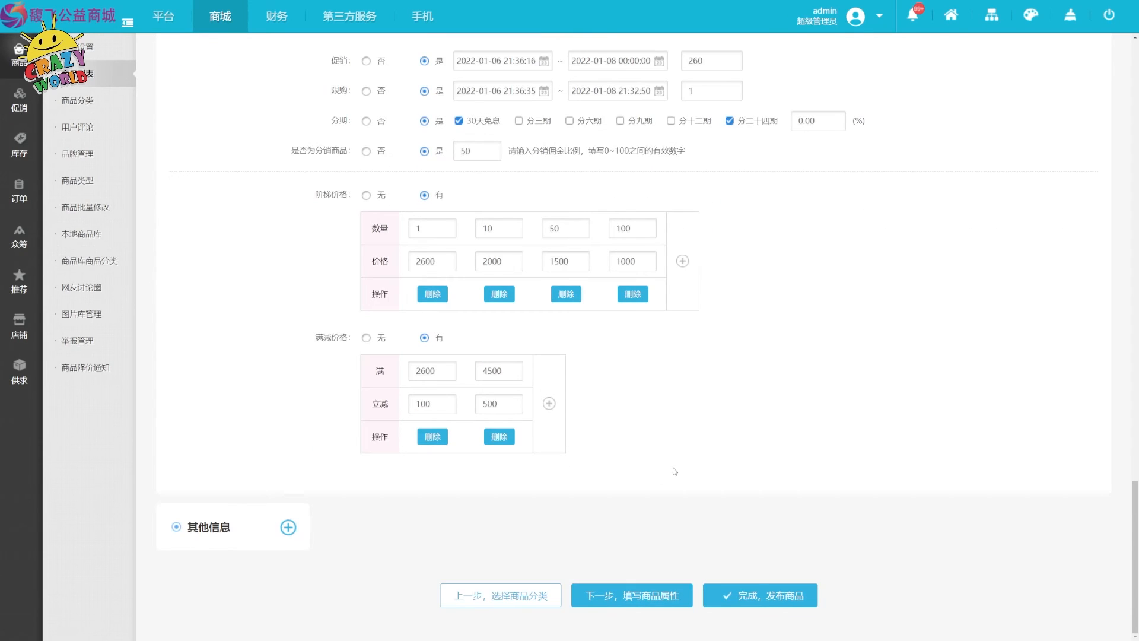
click(289, 527)
scroll(857, 412, down, 1)
scroll(856, 408, down, 5)
click(426, 236)
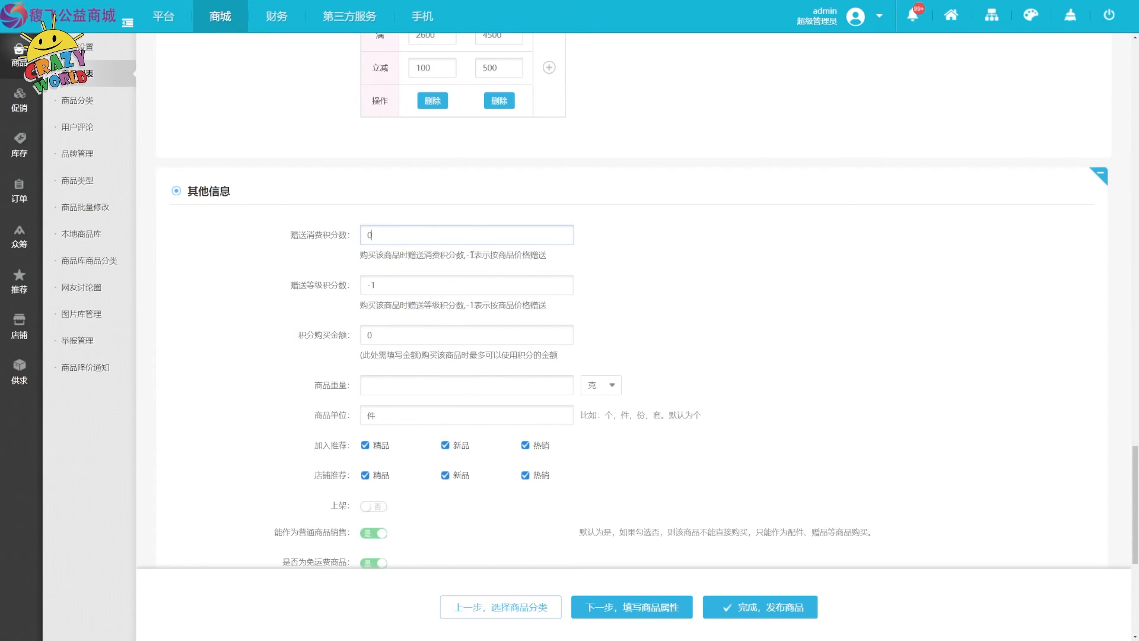
key(ctrl+a)
text(-)
drag(360, 254, 398, 292)
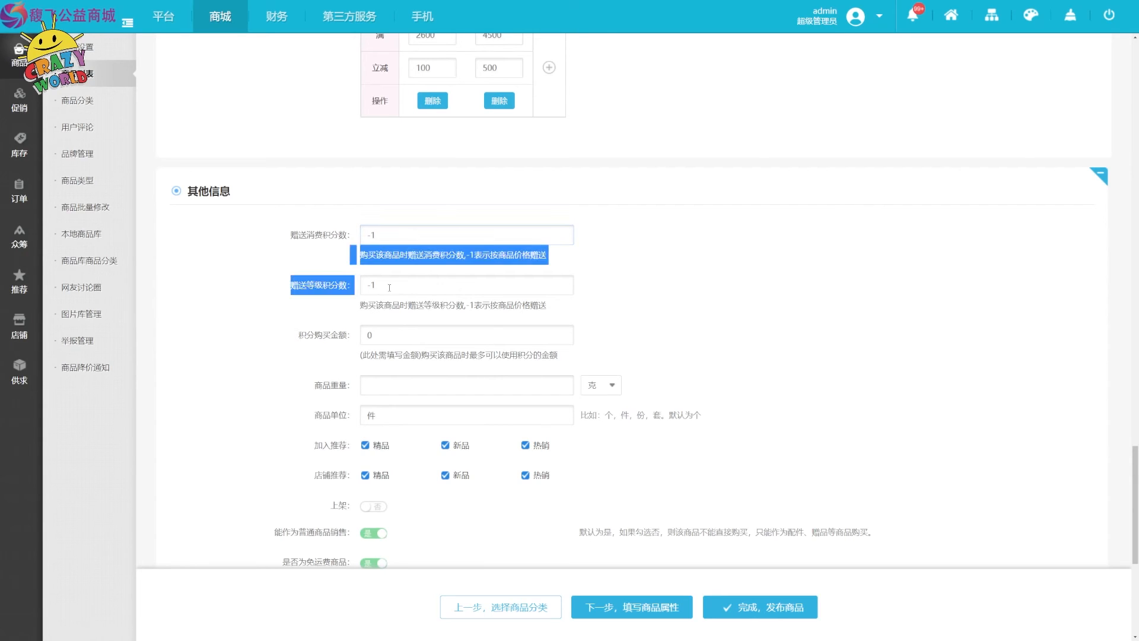
Step: Set the gifted level points (赠送等级积分数) to 0
click(388, 284)
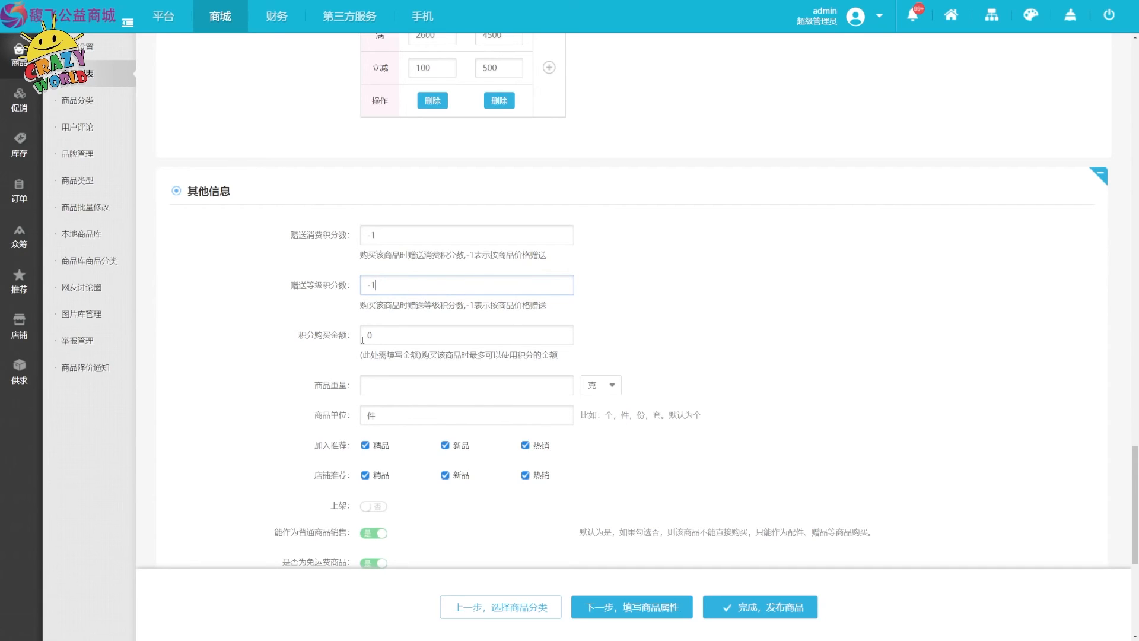
key(BackSpace)
key(BackSpace)
text(0)
click(711, 307)
Step: Set the amount payable with points (积分购买金额) to 1300
scroll(741, 359, down, 2)
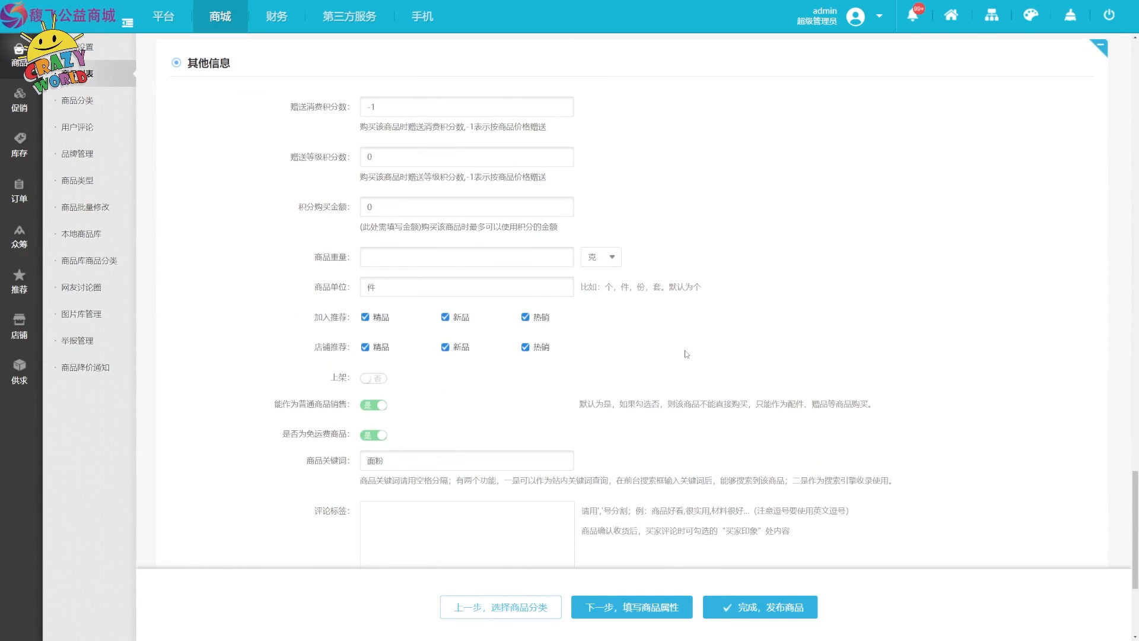
click(462, 208)
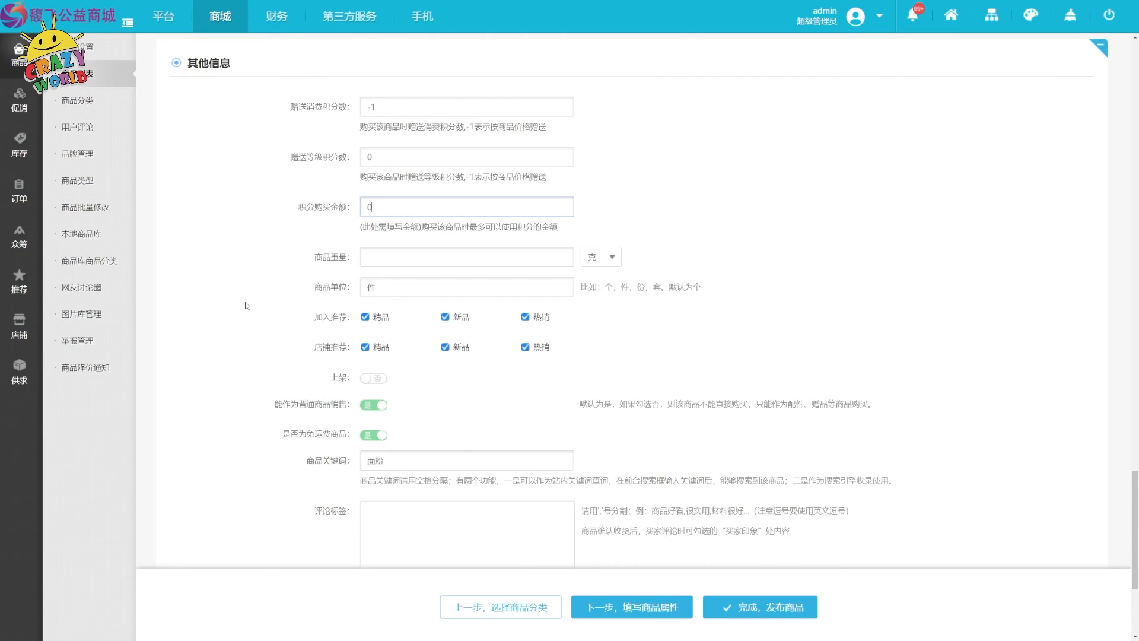
key(ctrl+a)
text(1300)
click(275, 269)
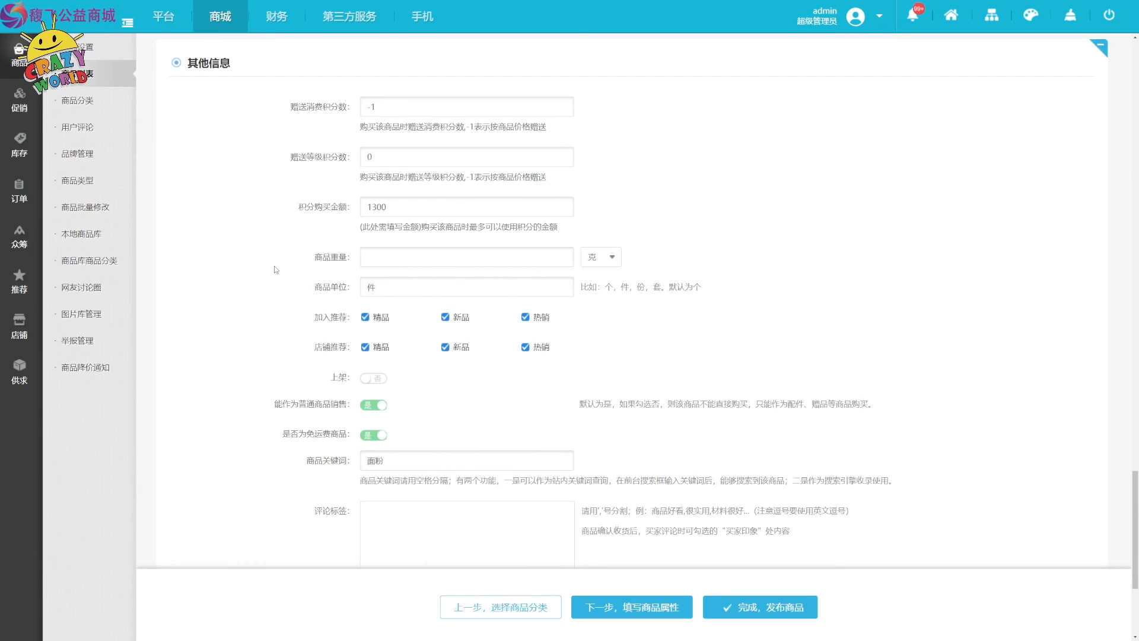
drag(306, 107, 348, 107)
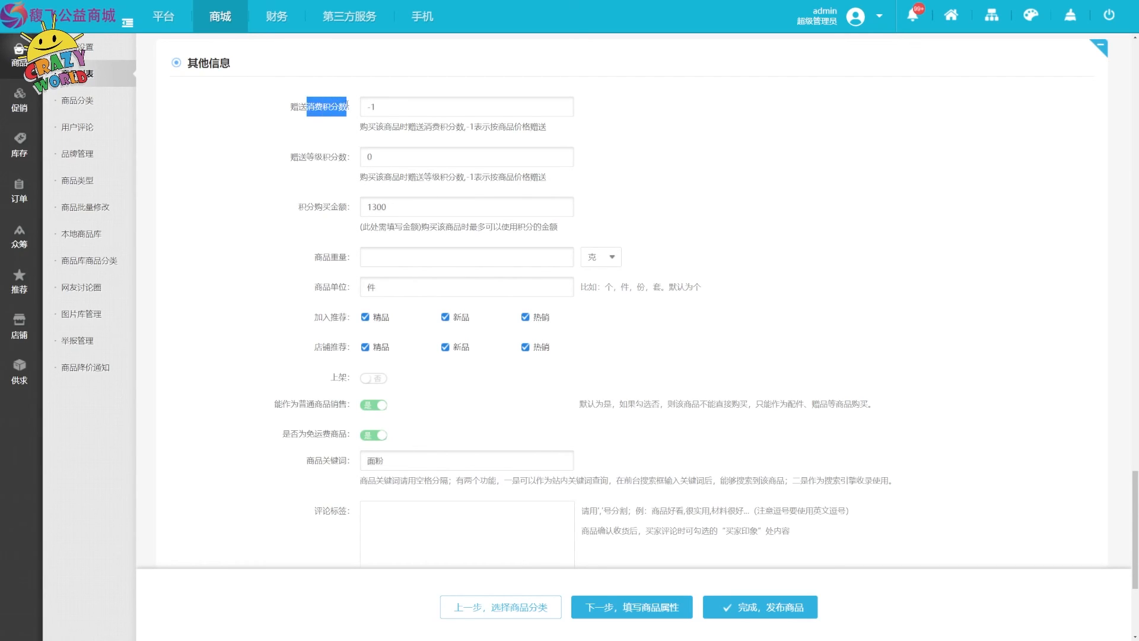
click(278, 262)
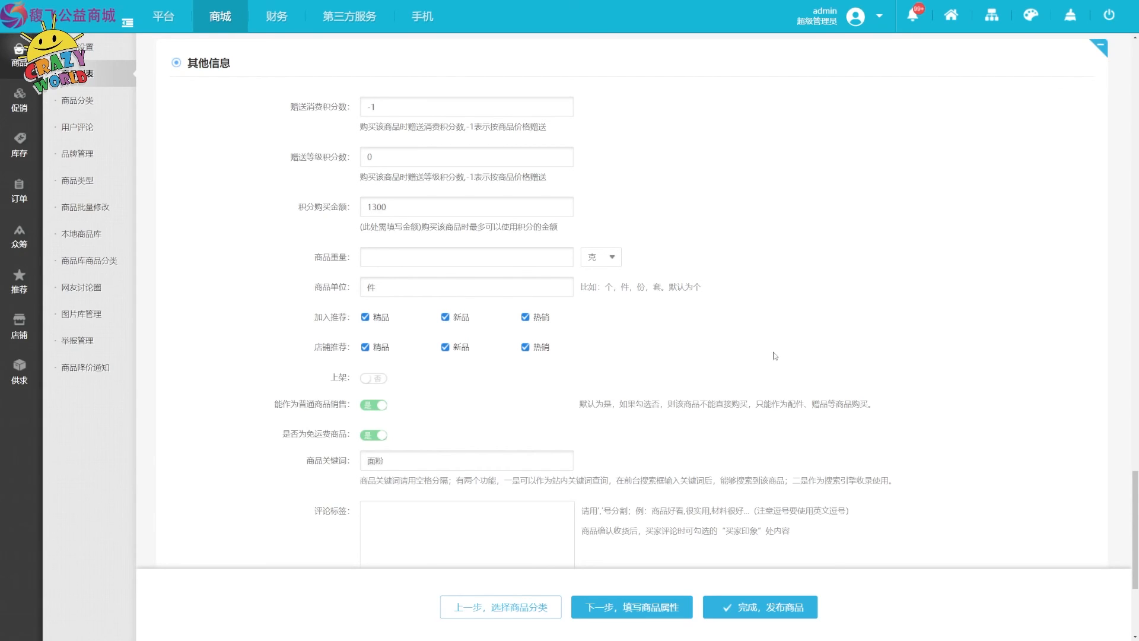
Step: Switch the product to on sale (上架) and try to continue to the product attributes
scroll(736, 353, down, 1)
scroll(737, 353, down, 2)
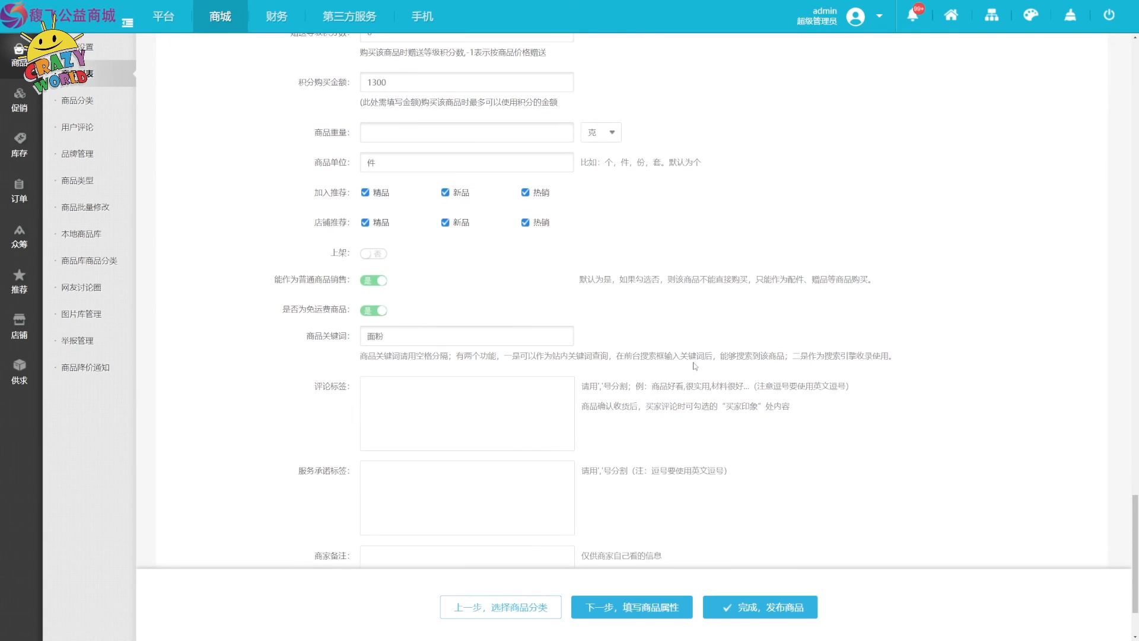
click(368, 256)
scroll(695, 371, down, 1)
scroll(695, 372, down, 1)
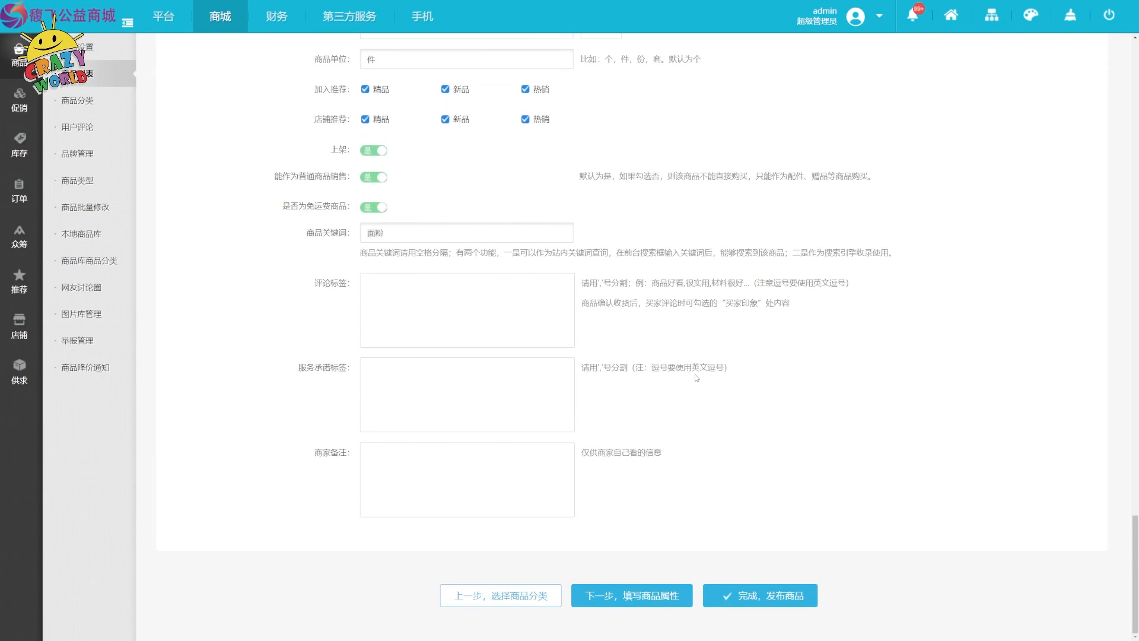
click(422, 346)
click(638, 598)
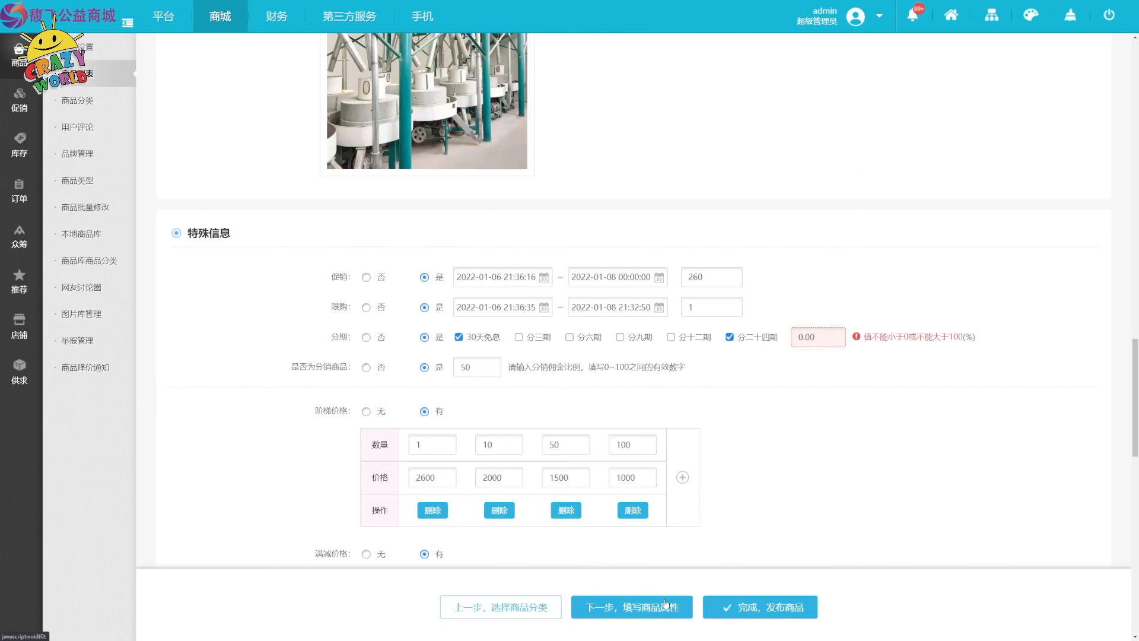
Step: Return to the product list, briefly open and close a product page, and view the on-sale products (上架商品)
scroll(582, 493, down, 3)
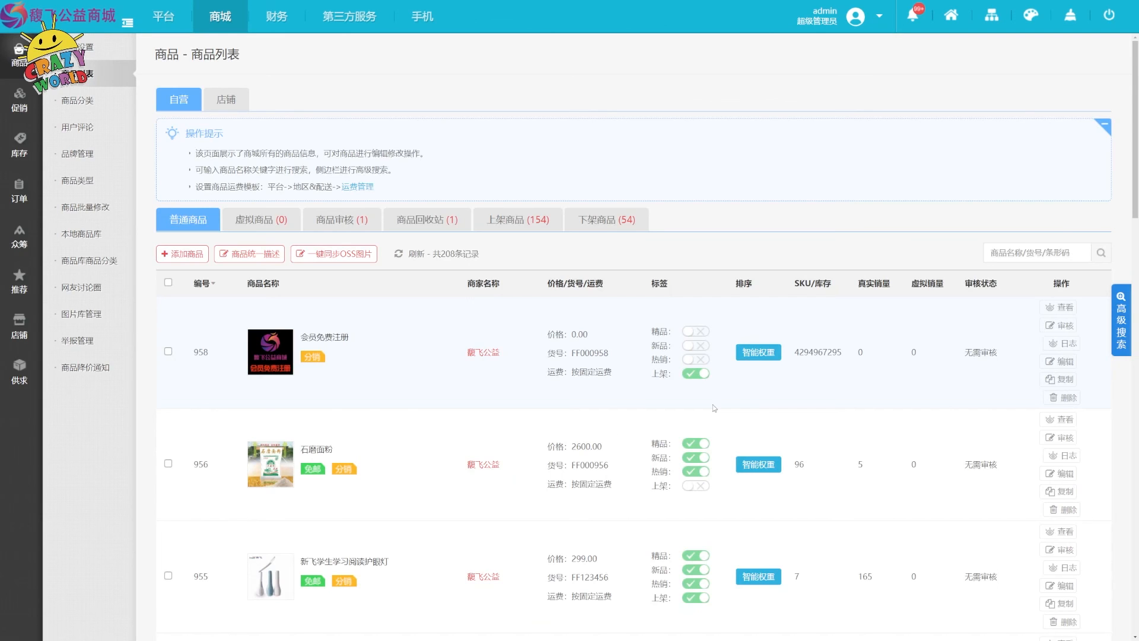
scroll(449, 466, down, 1)
click(330, 405)
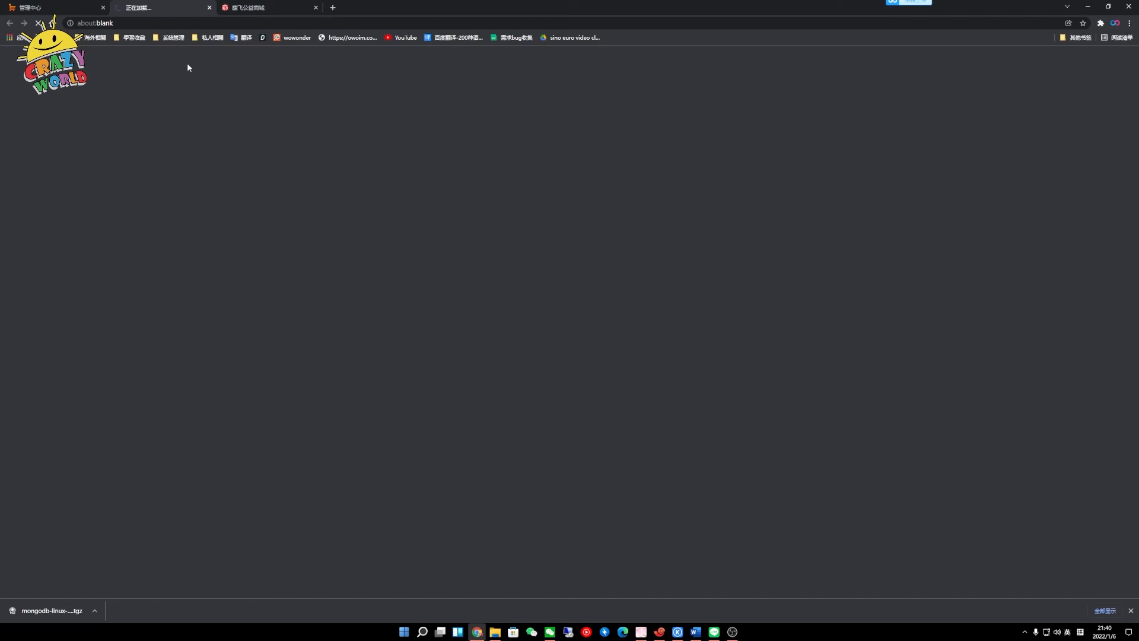
click(208, 7)
scroll(401, 417, down, 3)
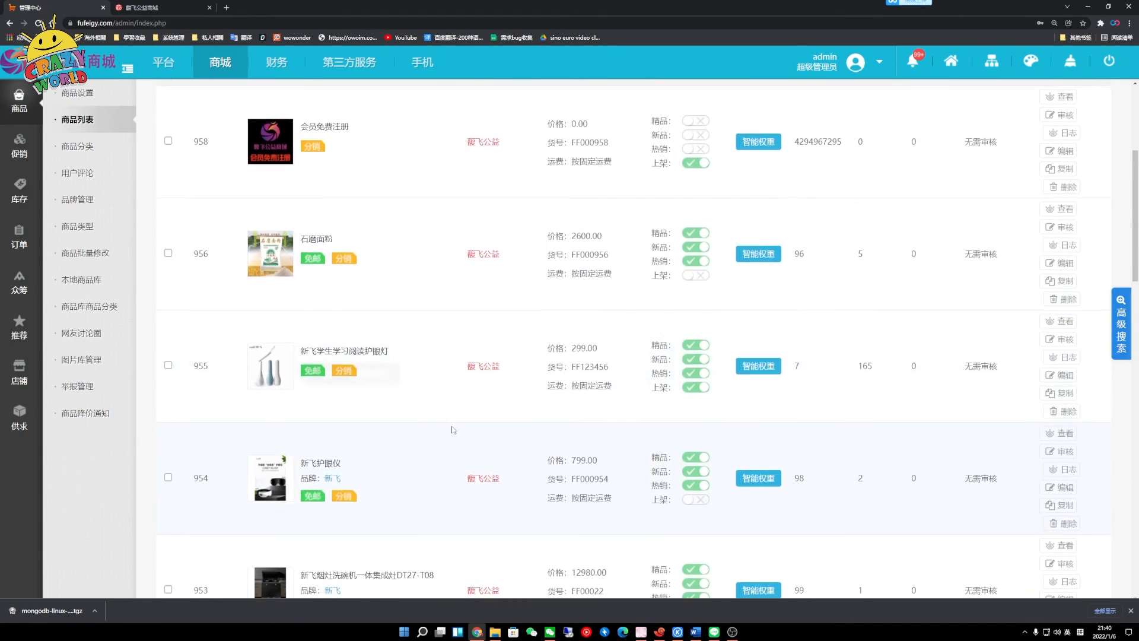
scroll(588, 395, up, 1)
scroll(587, 395, up, 3)
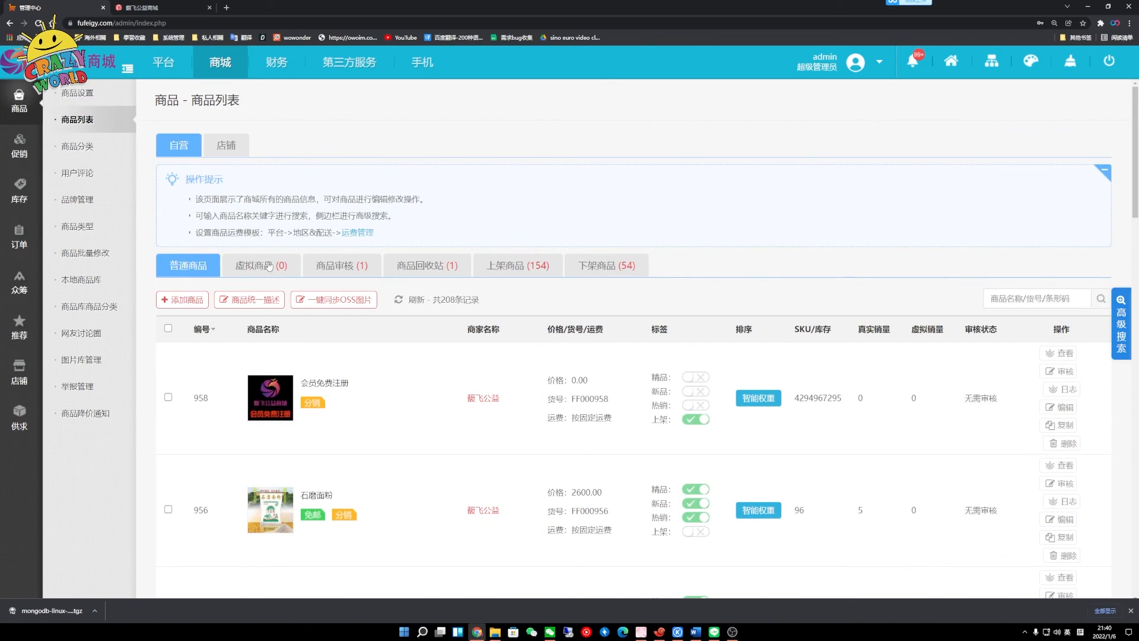
click(518, 266)
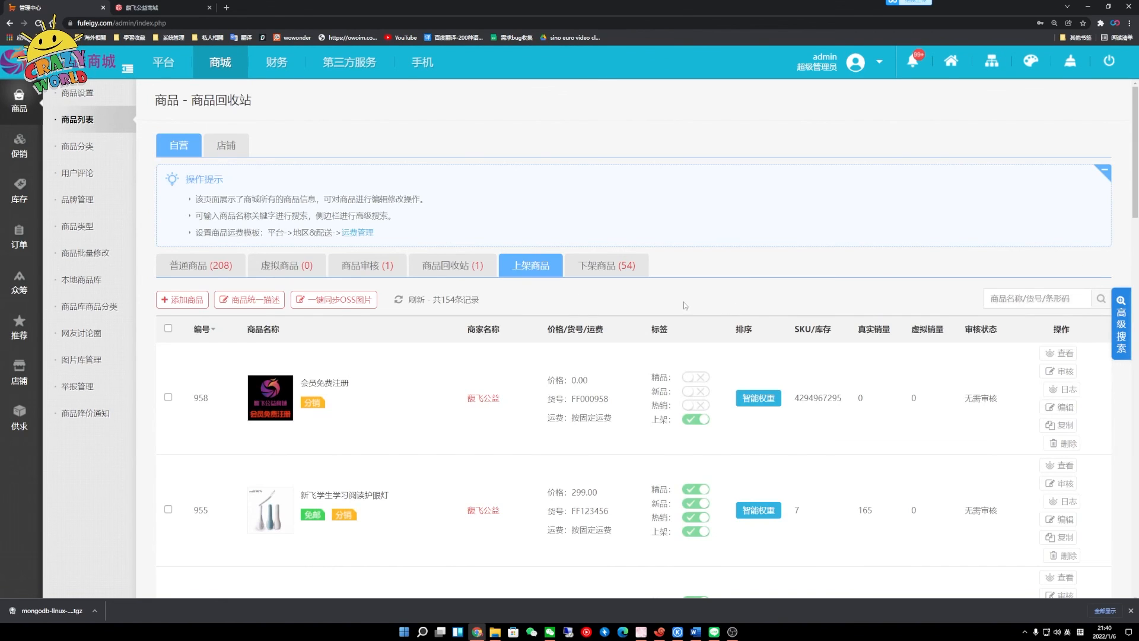
scroll(485, 483, down, 1)
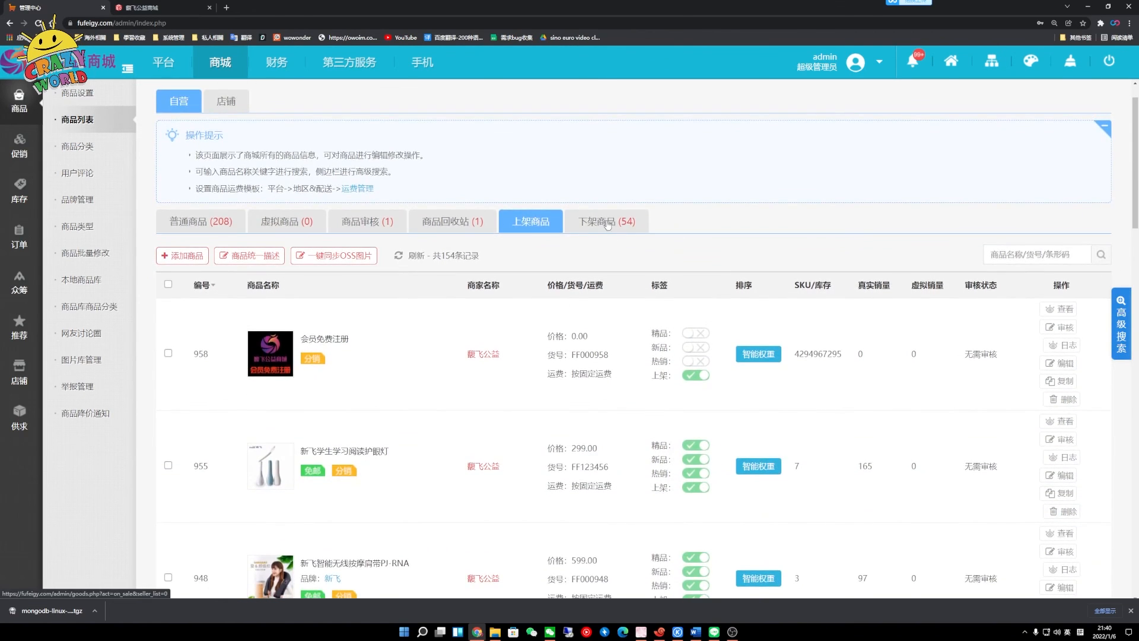
Step: View the self-operated off-shelf products (下架商品), product review (商品审核) and recycle bin (商品回收站), plus the shops' (店铺) product list
click(608, 222)
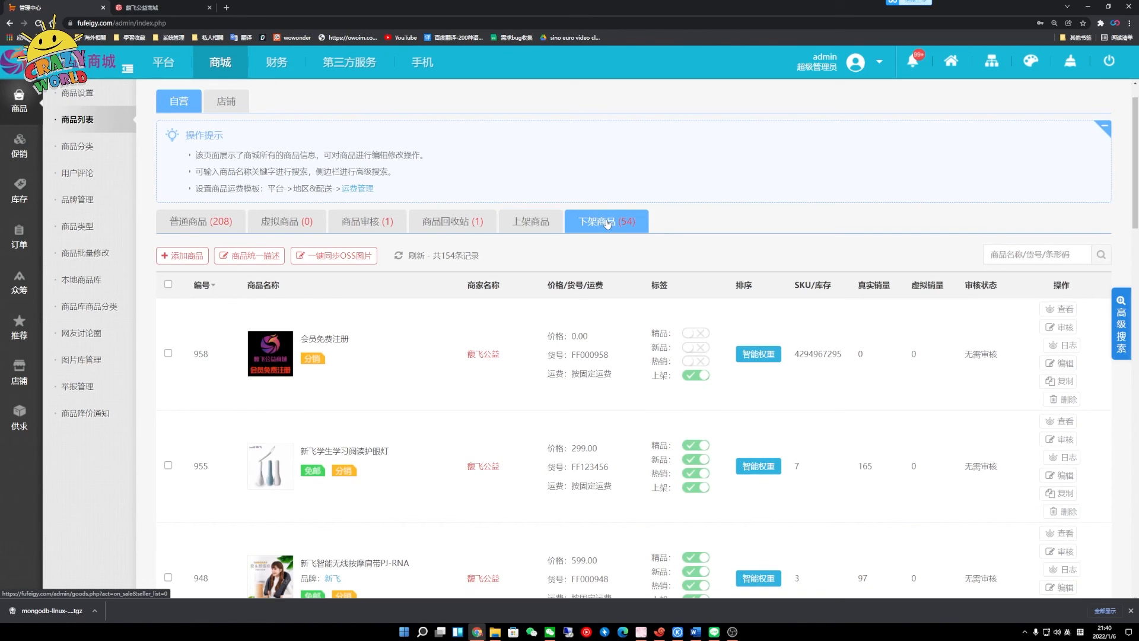
scroll(503, 393, down, 2)
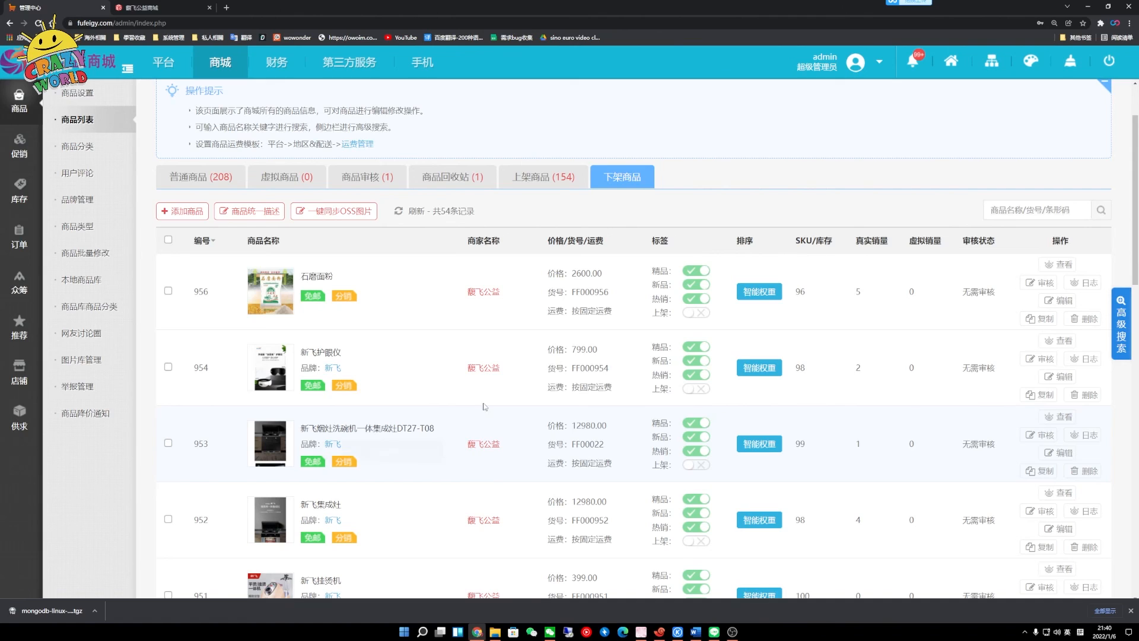
click(392, 182)
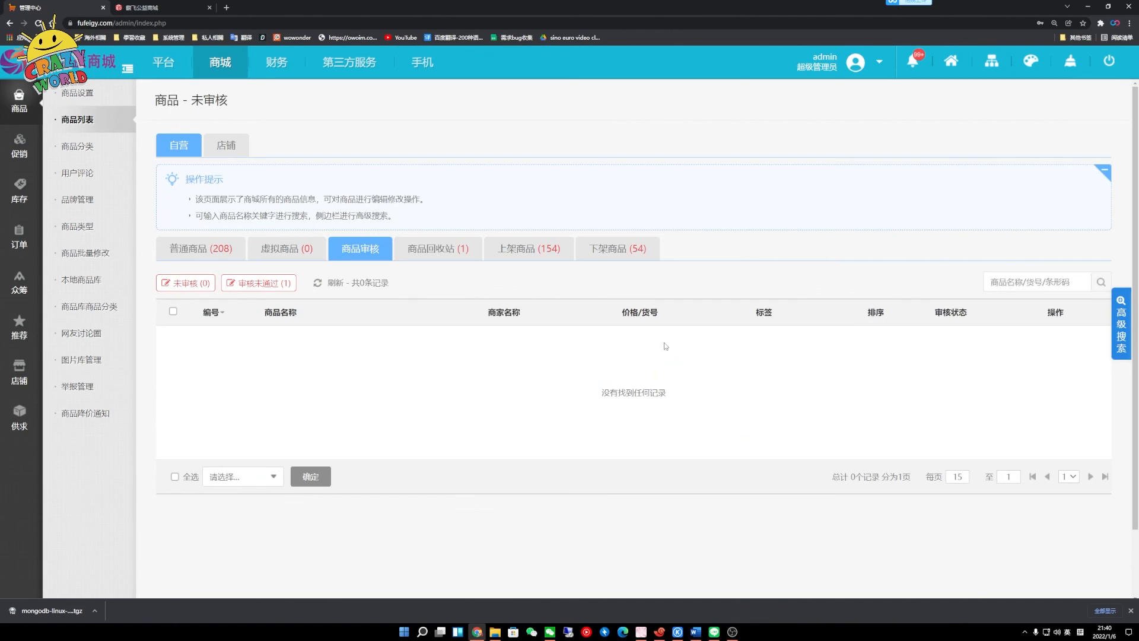
click(458, 252)
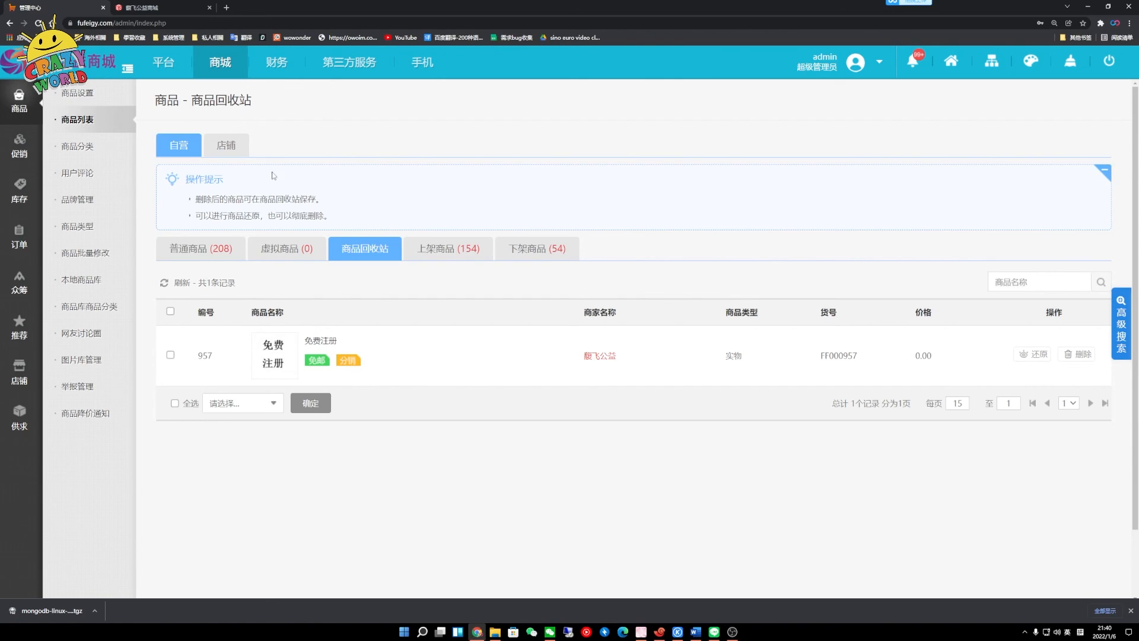
click(239, 152)
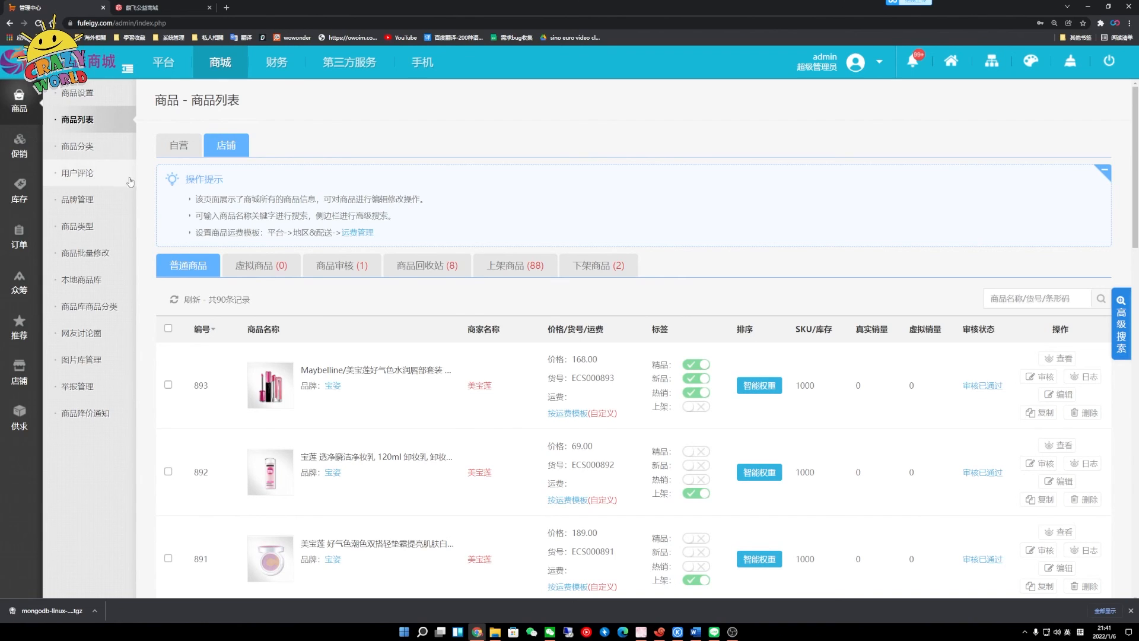
Step: Look through the platform's product category list (商品分类) down to its last entry
click(87, 148)
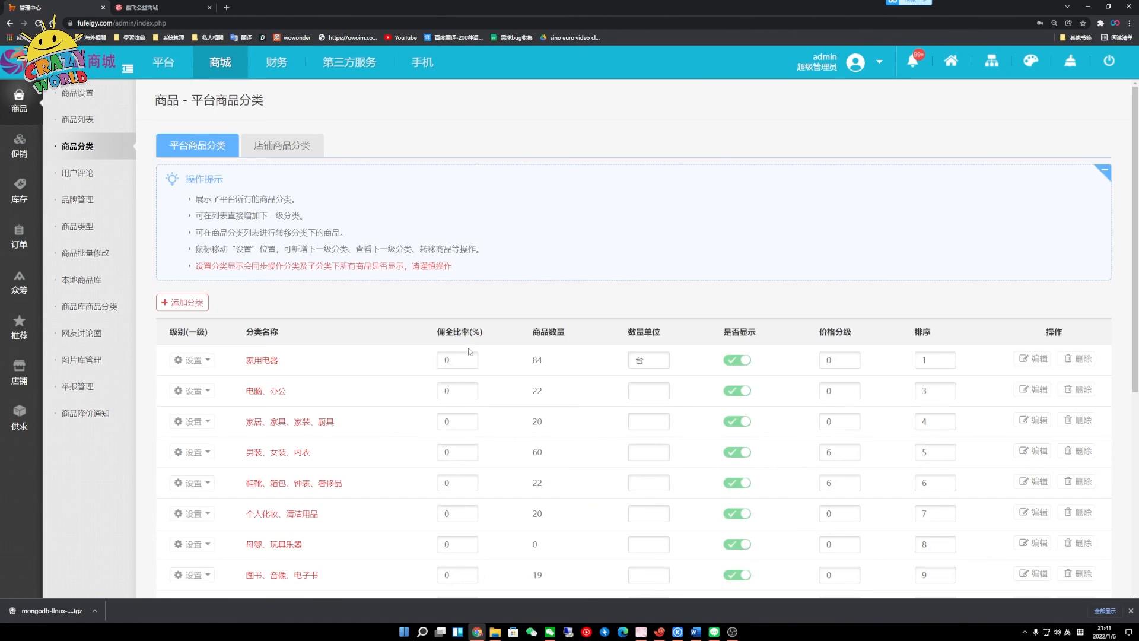
scroll(593, 356, down, 5)
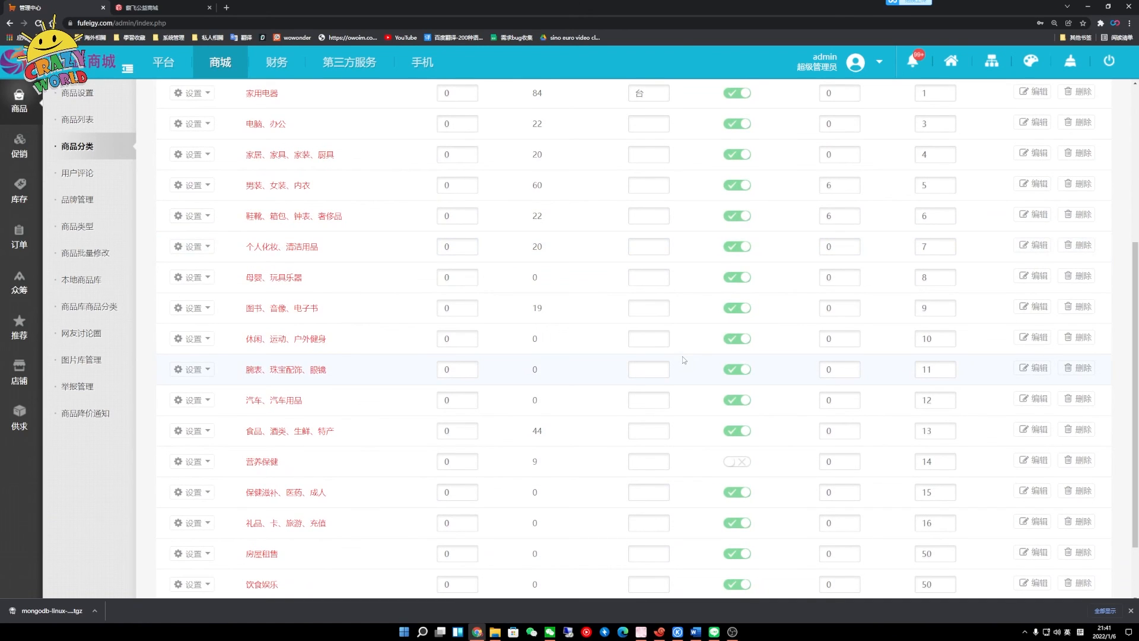
scroll(684, 360, down, 2)
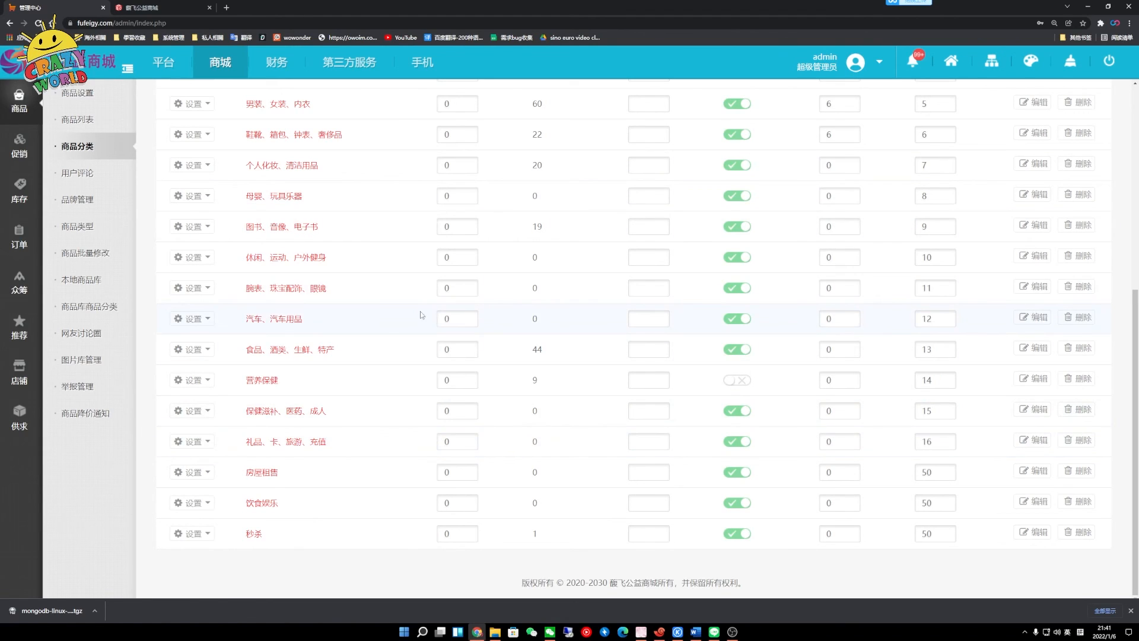
Step: View the user comments (用户评论) and the self-operated brand list in brand management (品牌管理)
click(92, 163)
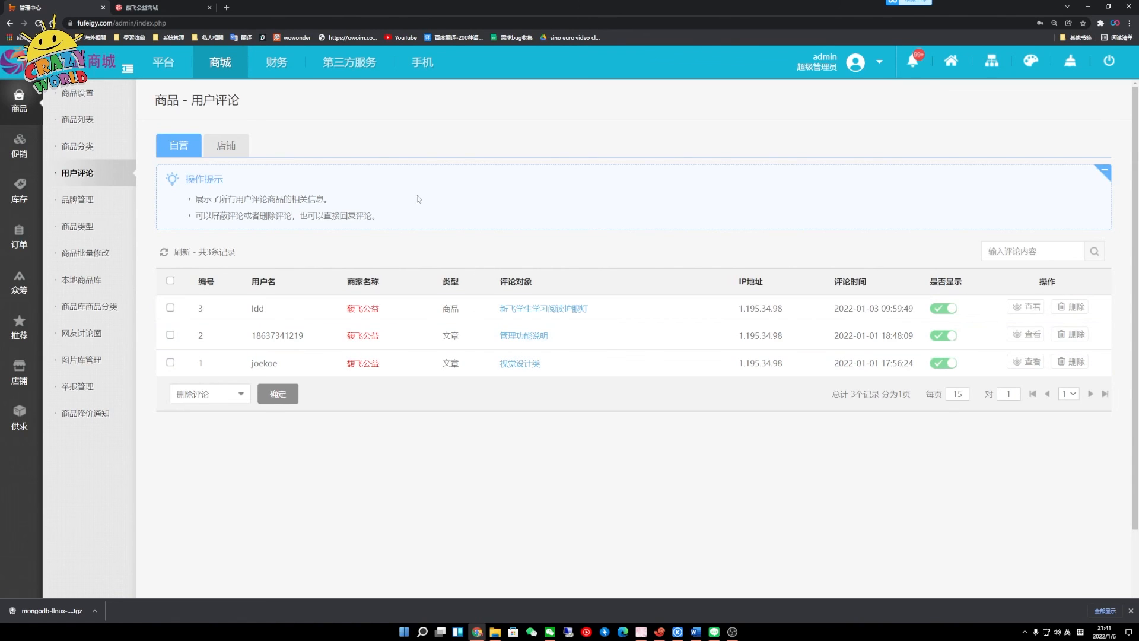
click(83, 206)
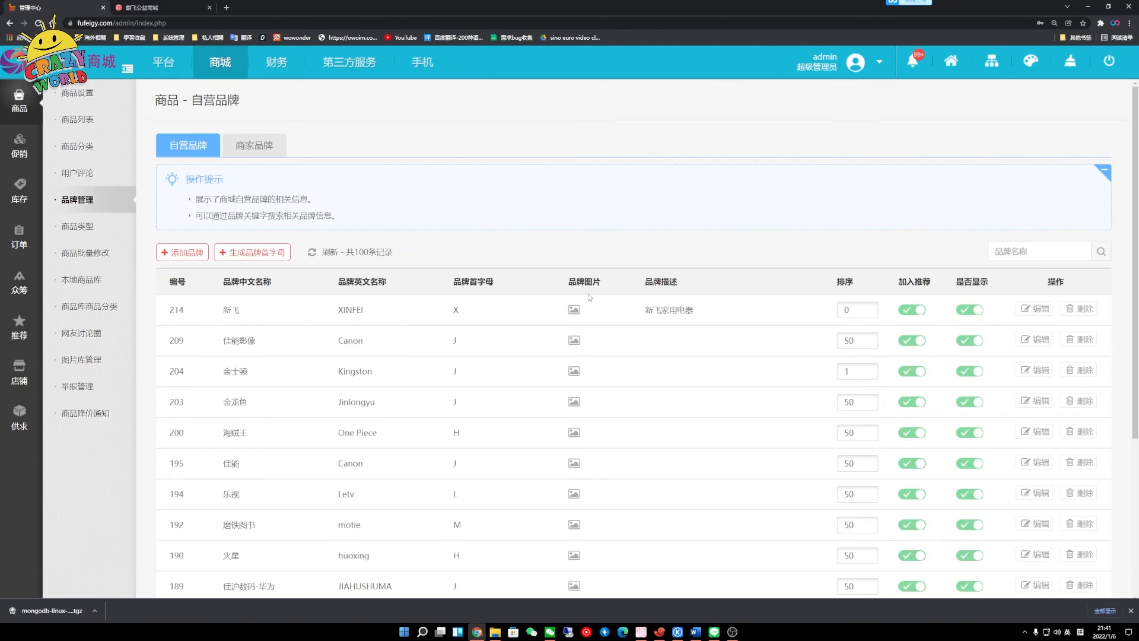
scroll(585, 325, down, 2)
Step: View the product types (商品类型) and examine the batch modification page (商品批量修改) with its search and edit mode options
click(114, 233)
scroll(500, 318, down, 1)
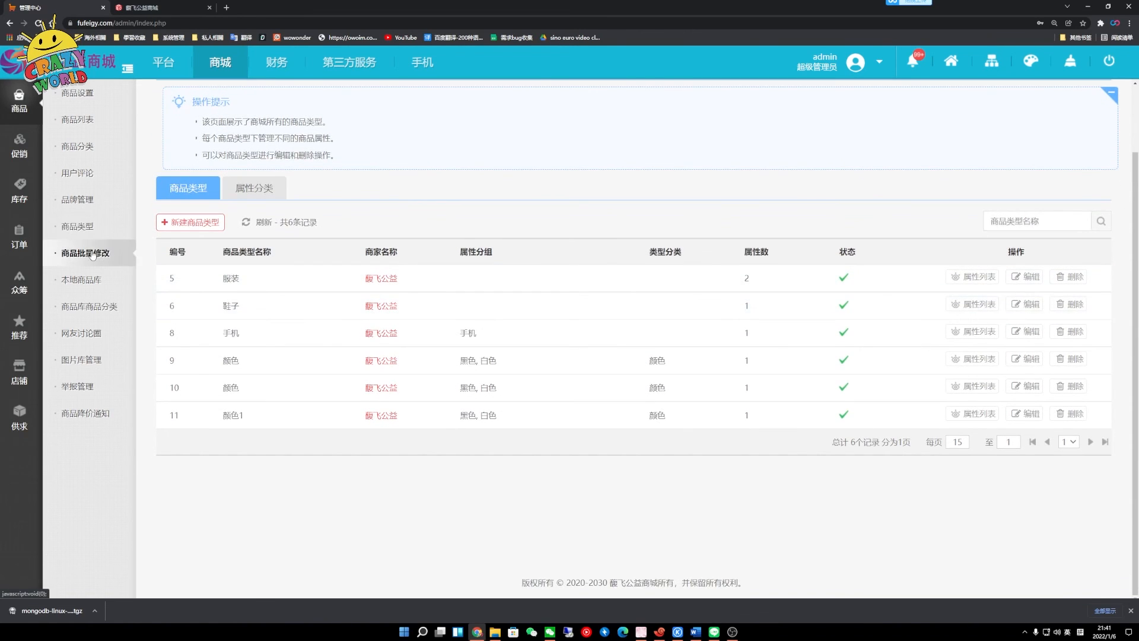
click(92, 255)
scroll(498, 276, down, 1)
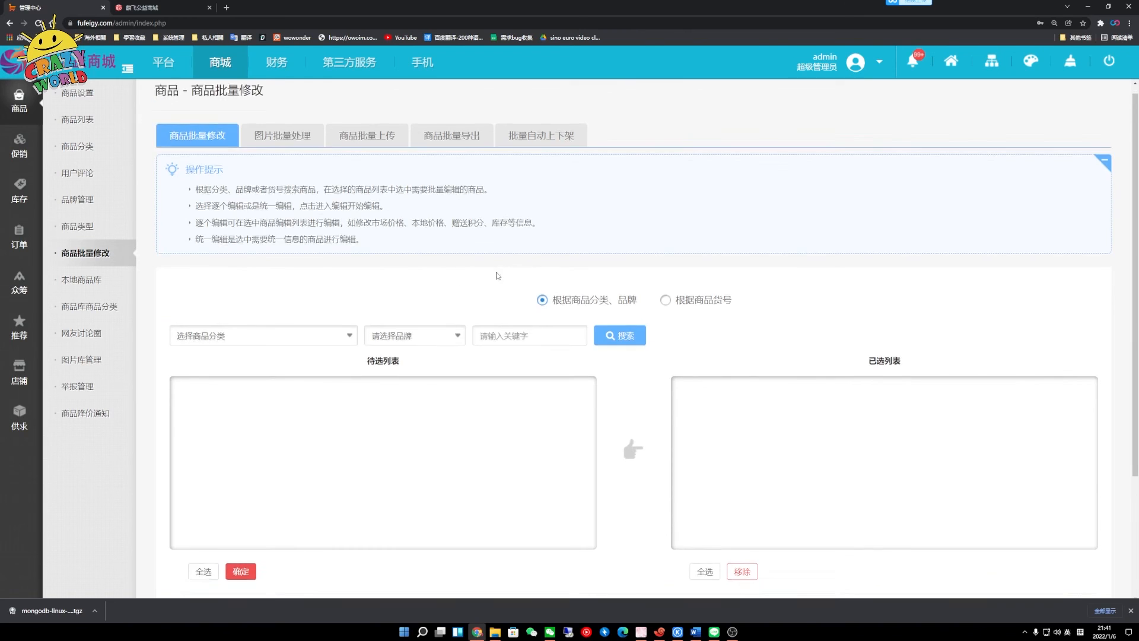
scroll(564, 289, down, 3)
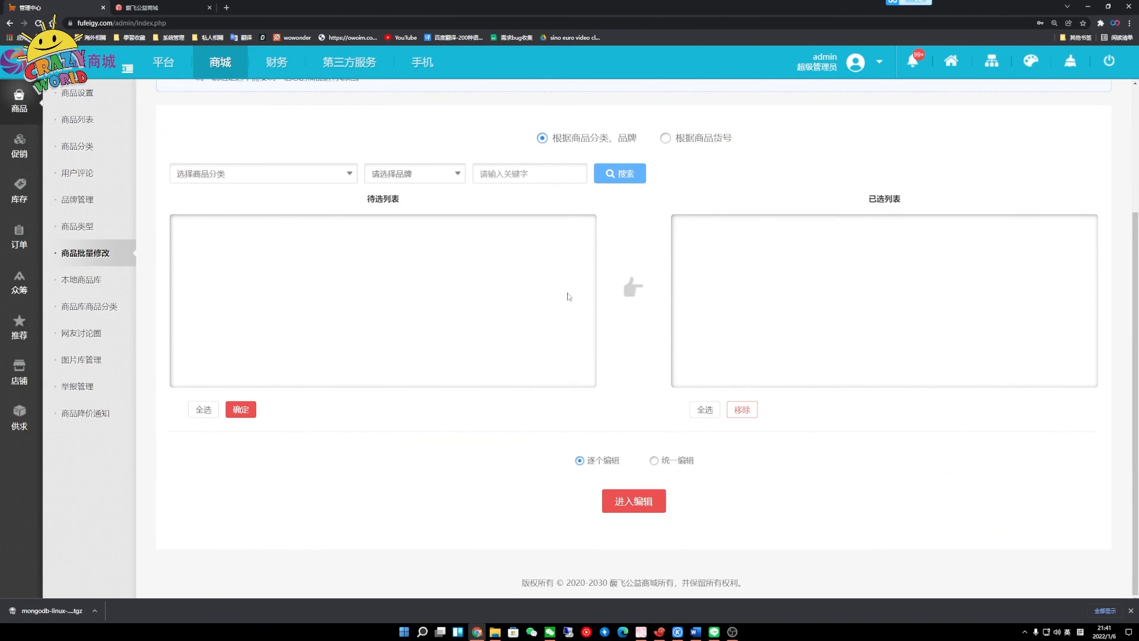
scroll(565, 292, up, 2)
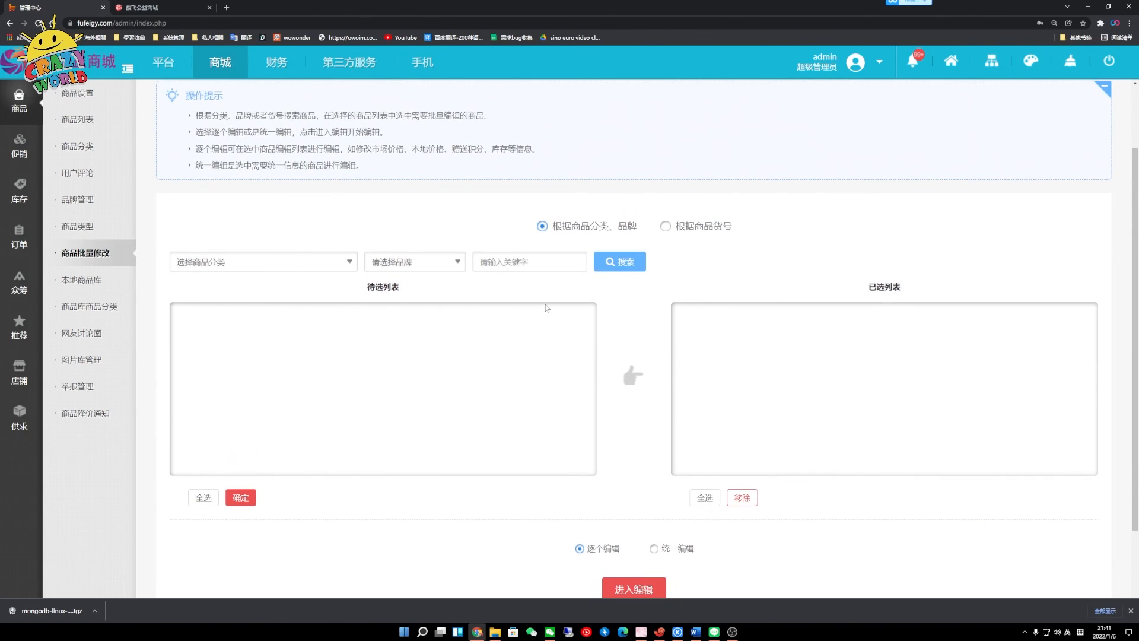
Step: Look through the local product library (本地商品库) to its end and view the library's product categories (商品库商品分类)
click(59, 285)
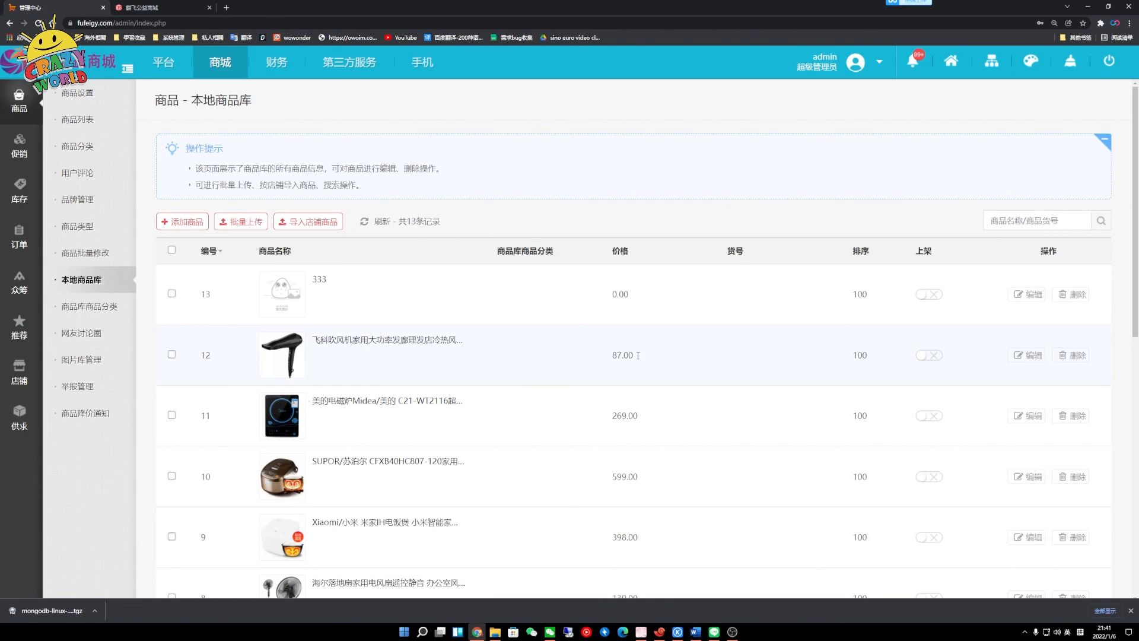
scroll(715, 369, down, 1)
scroll(714, 369, down, 6)
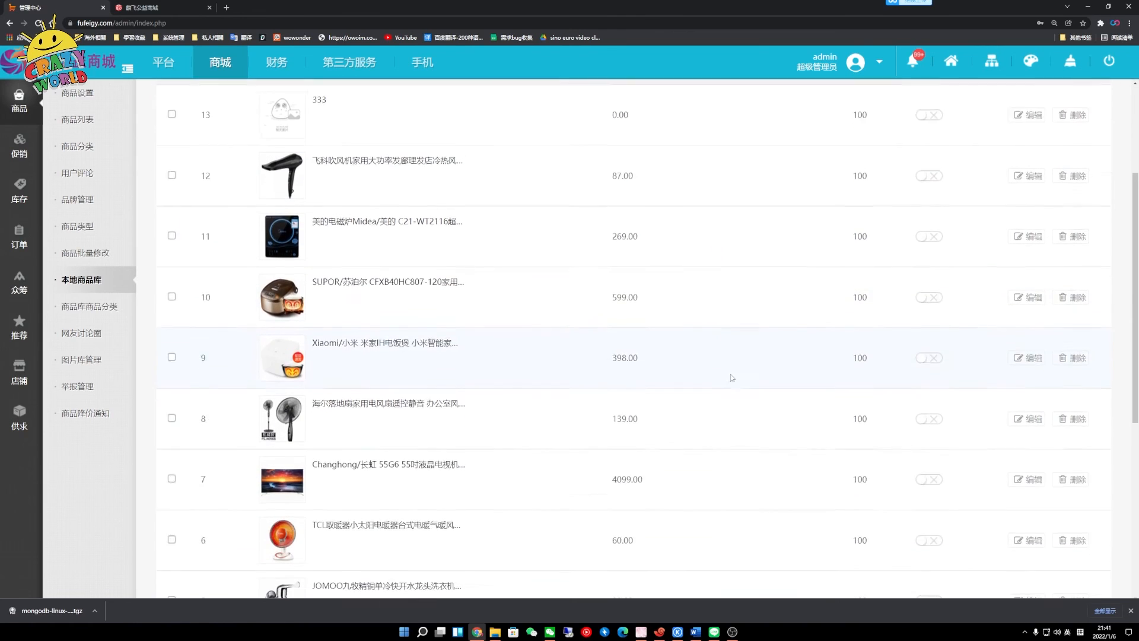
scroll(692, 376, down, 3)
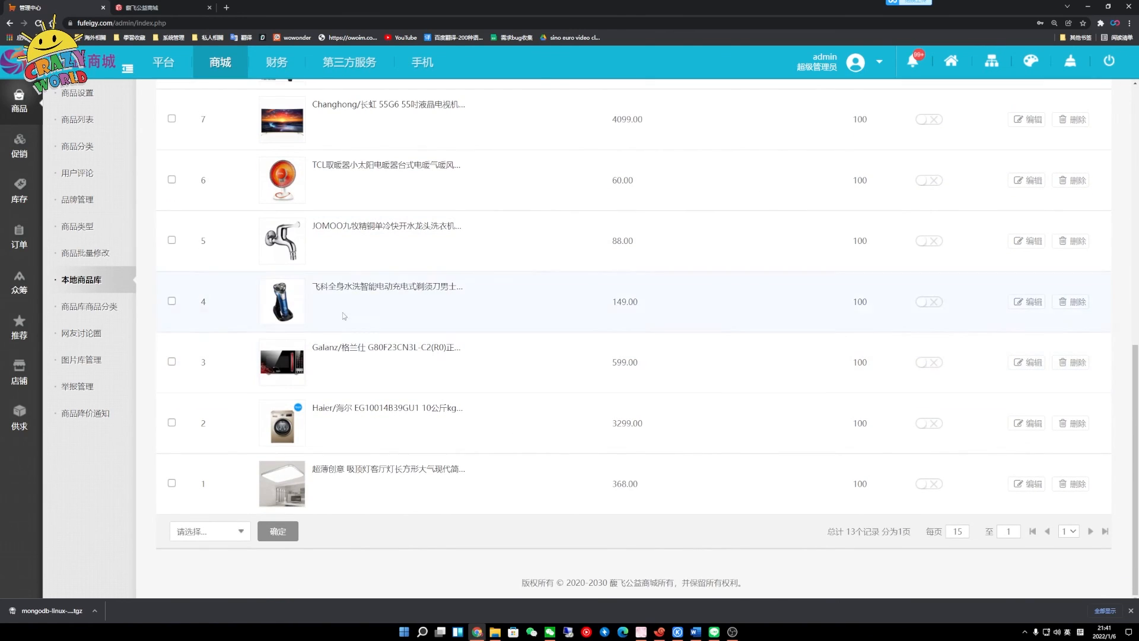
click(89, 306)
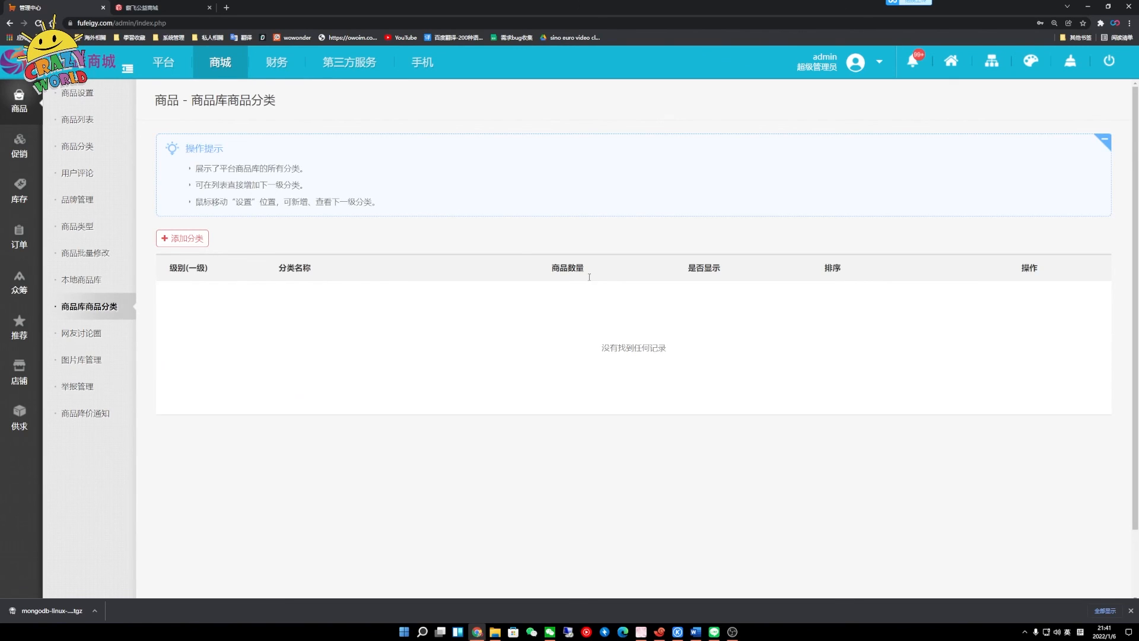
Step: In the discussion circle (网友讨论圈), open a new topic form, try the post types 圈子帖, 问答帖 and 讨论帖, and view the product name choices
click(109, 337)
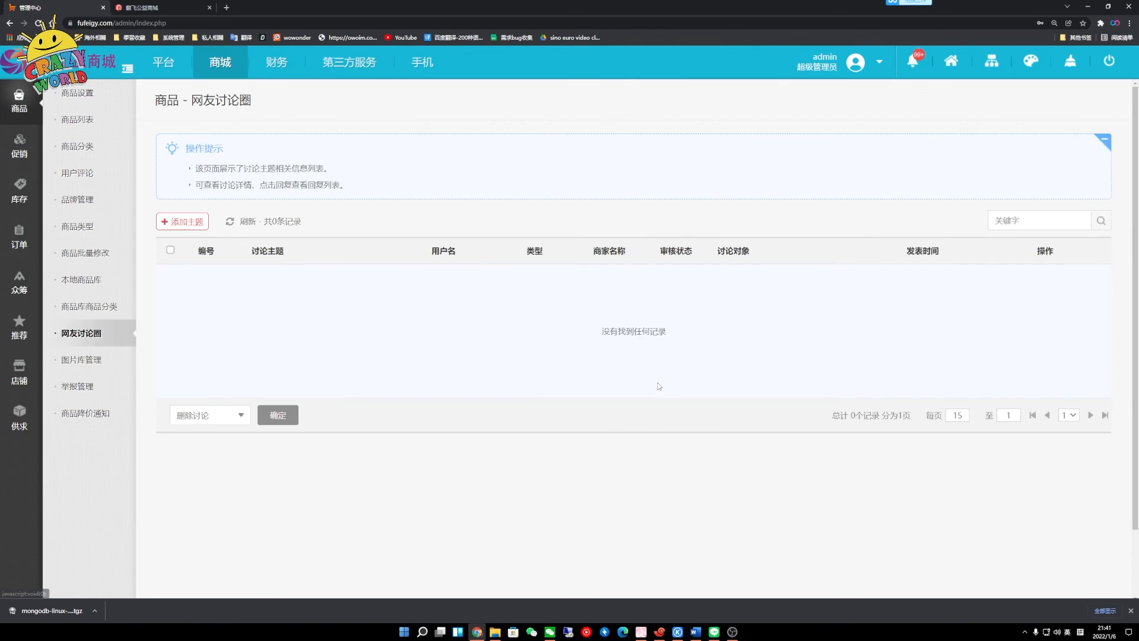
click(183, 222)
click(560, 261)
click(514, 263)
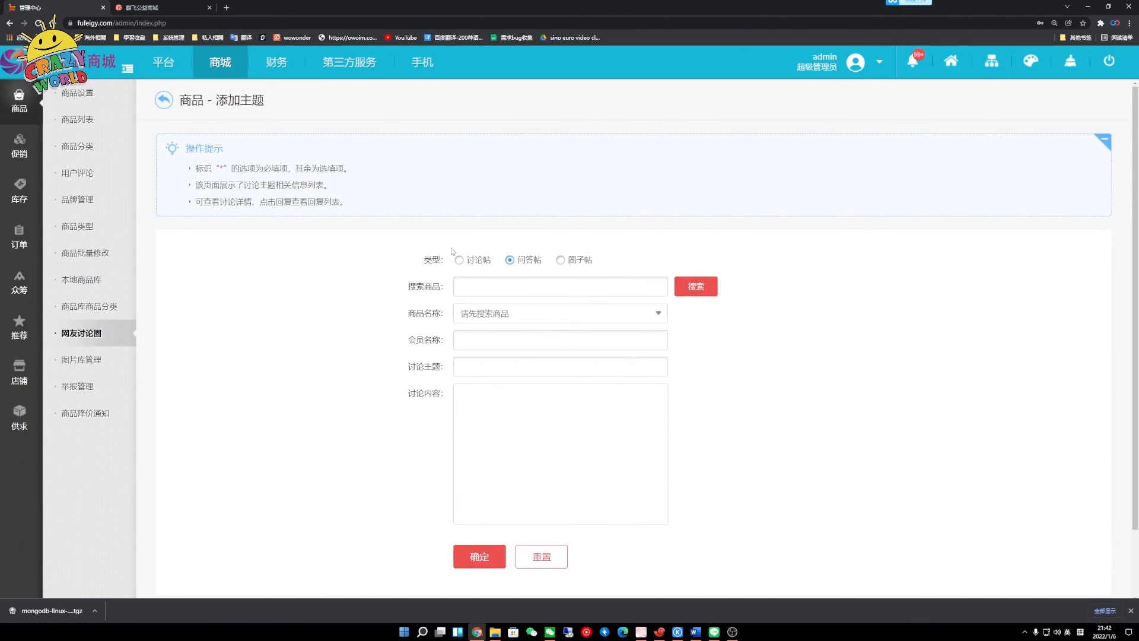
click(459, 260)
click(504, 315)
click(477, 332)
Step: View the image library (图片库管理) and report management's (举报管理) complaint settings, report list, report types and report topics
click(81, 363)
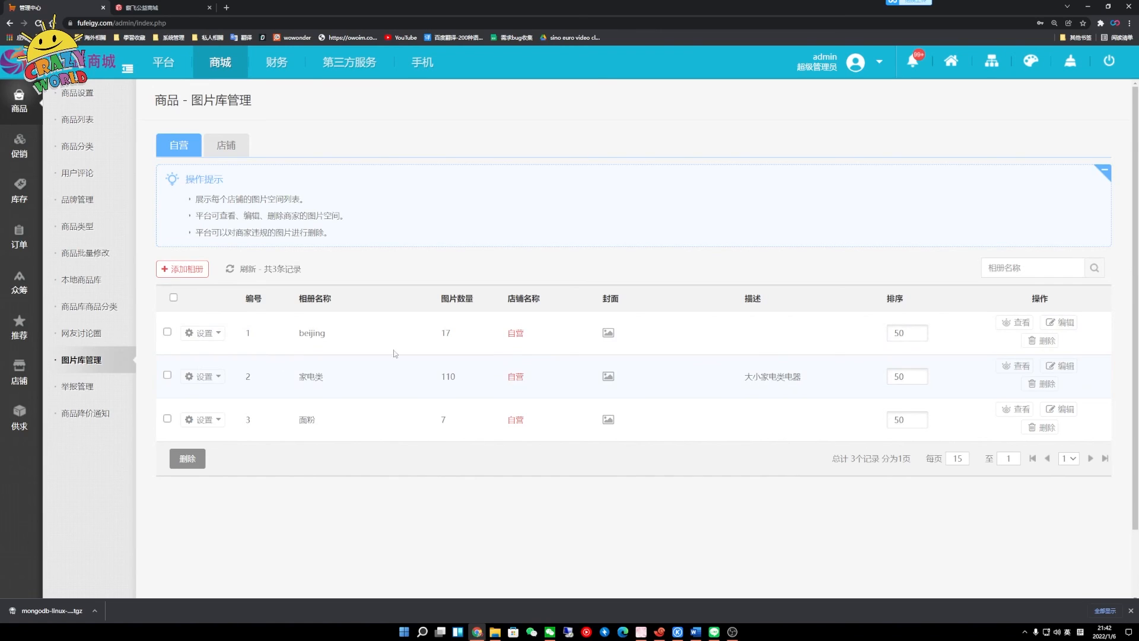
click(77, 386)
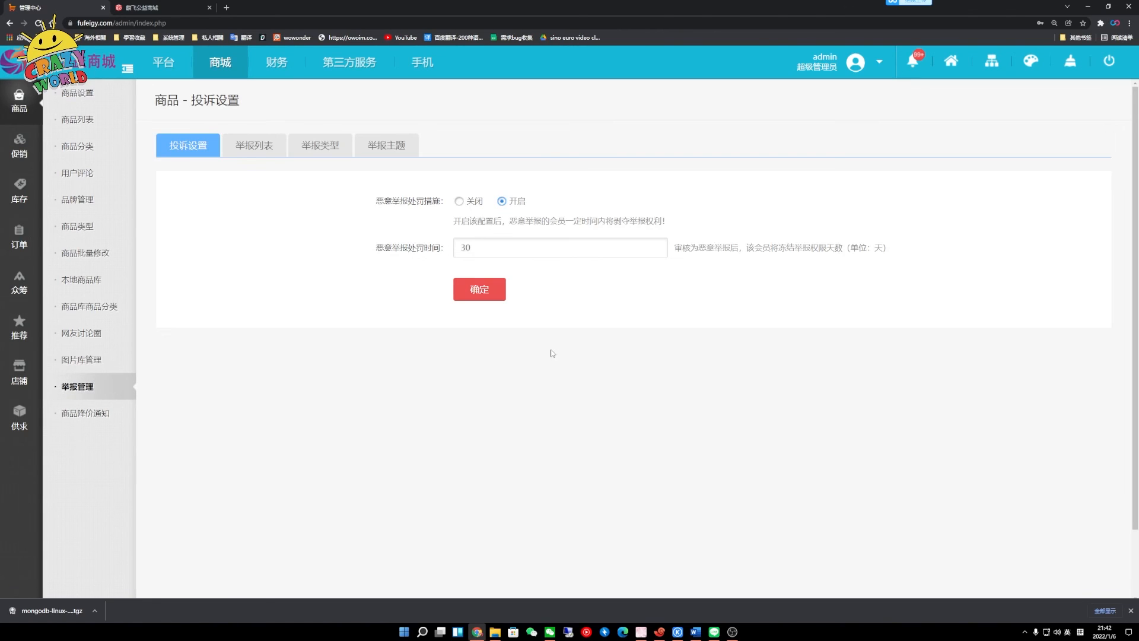
click(252, 146)
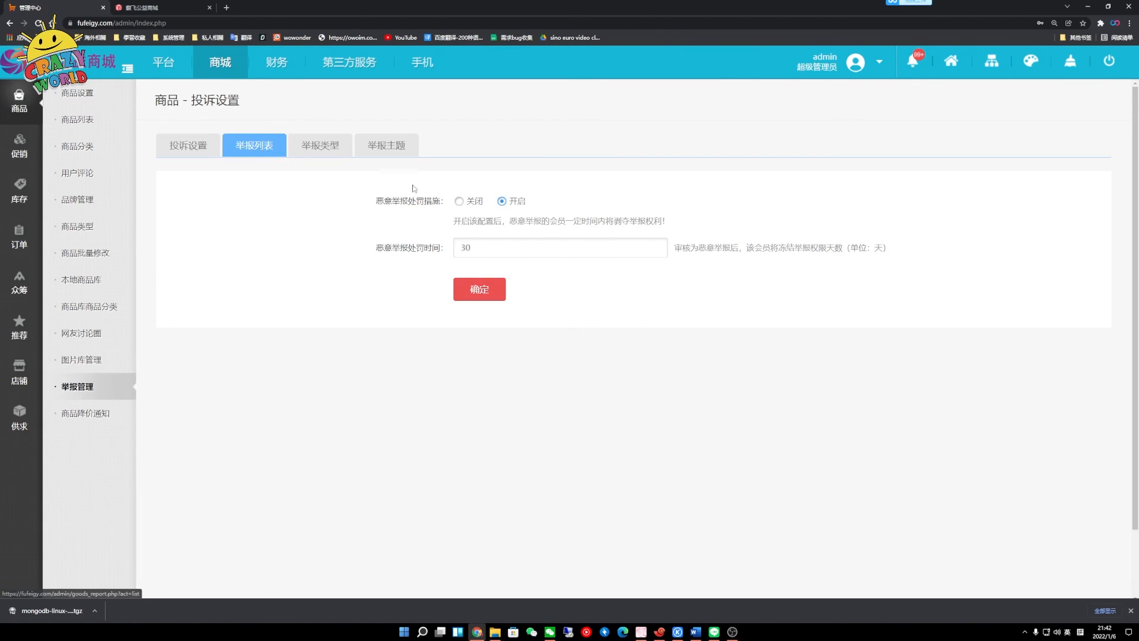
click(318, 149)
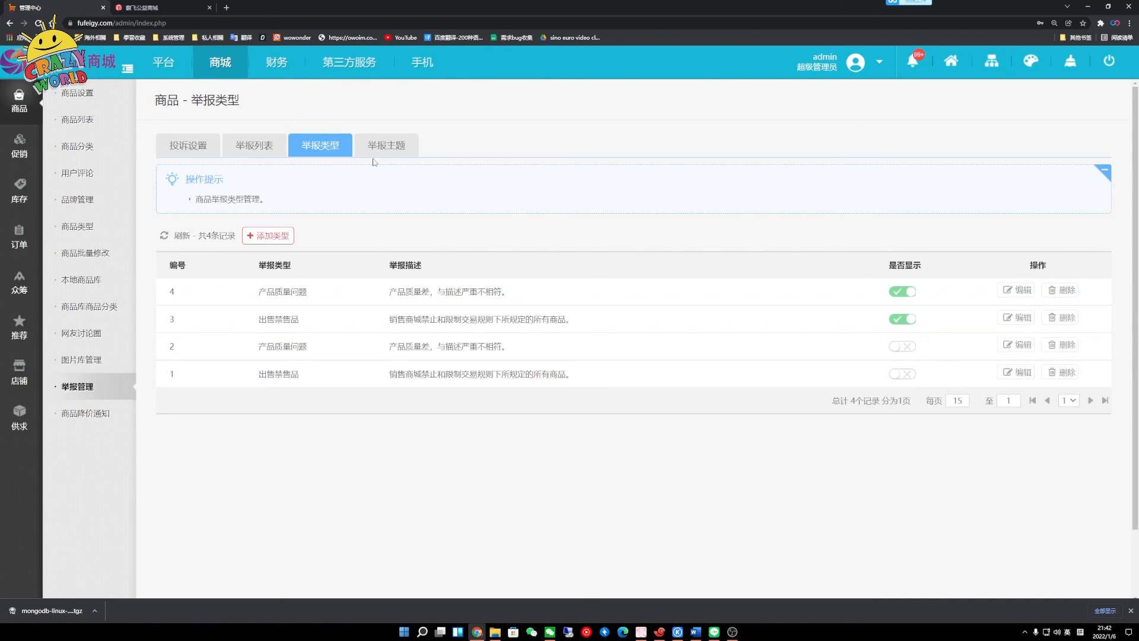
click(377, 148)
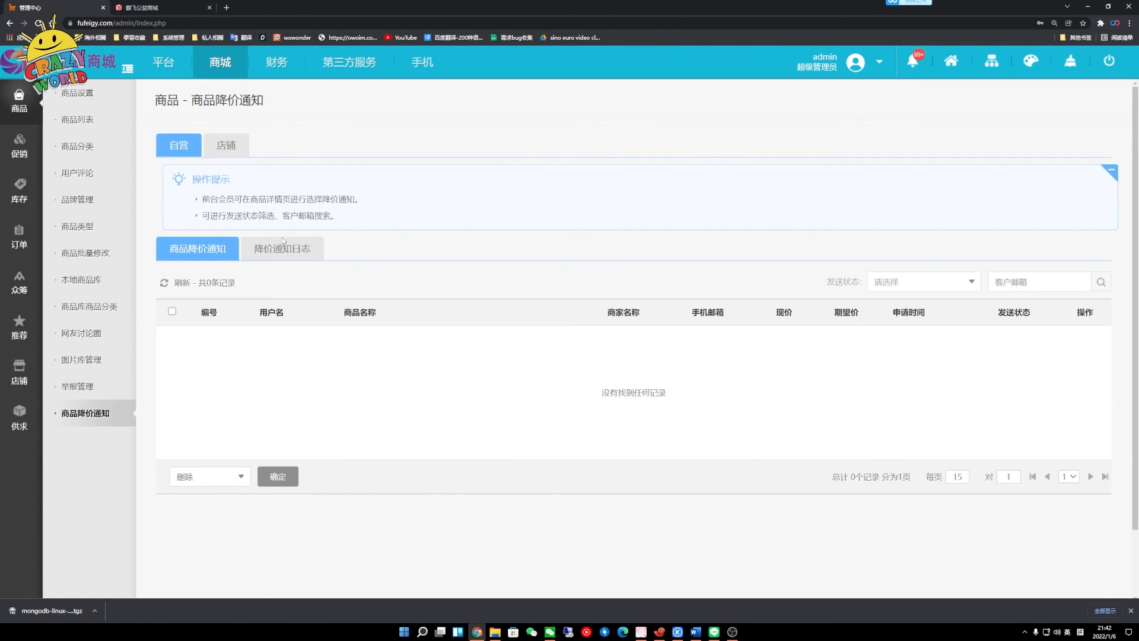
Step: View the price-drop notification log (降价通知日志) and return to the basic product settings (商品设置)
click(283, 245)
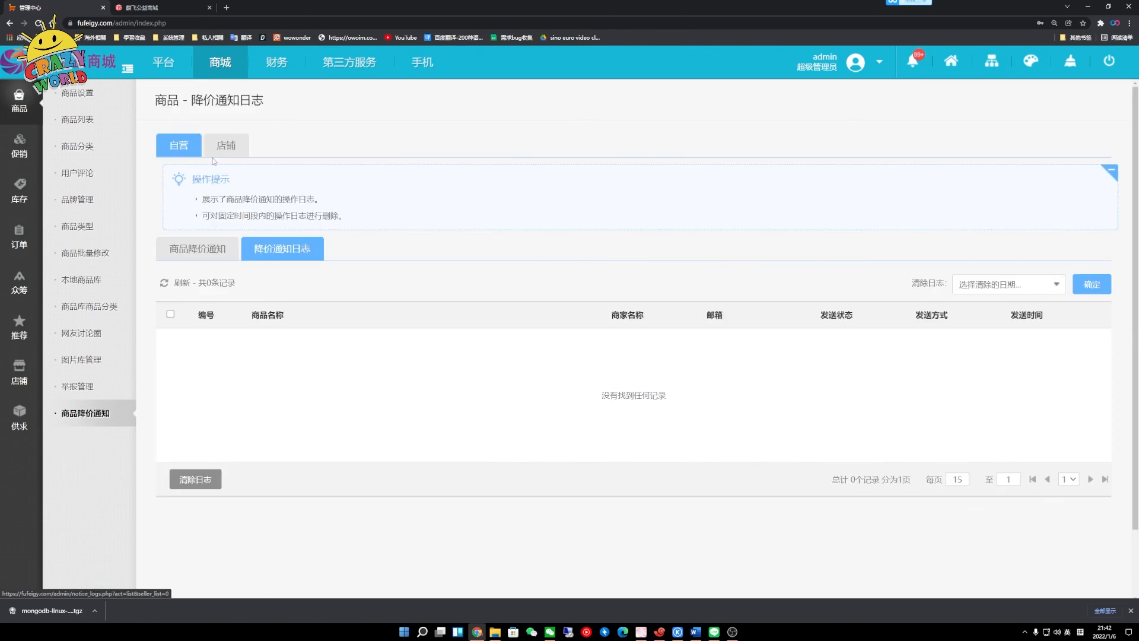
click(77, 95)
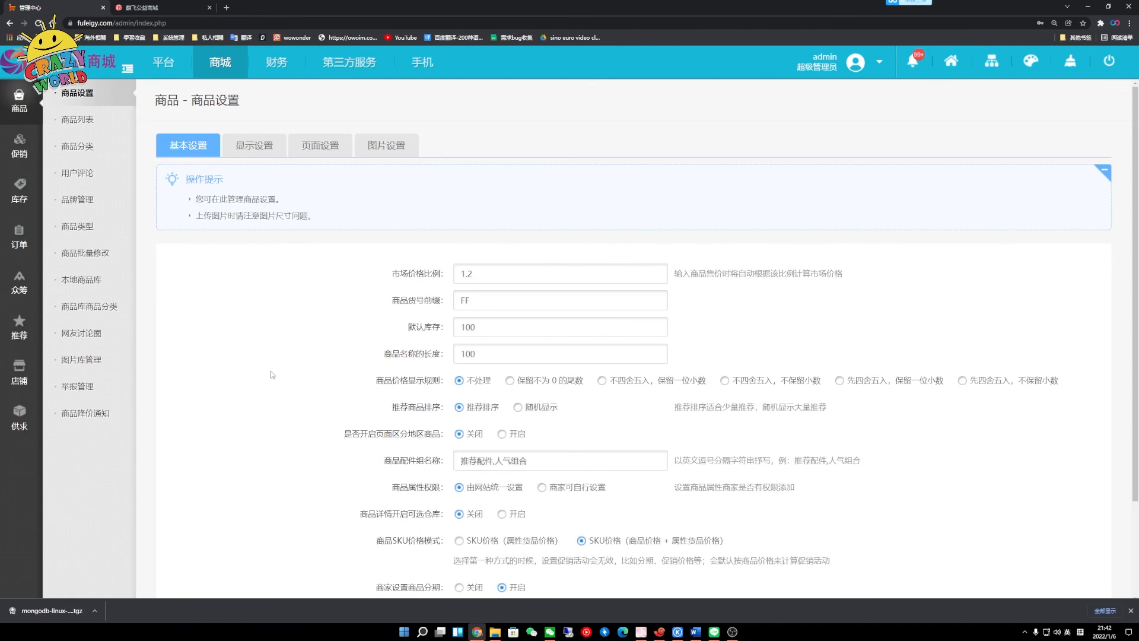